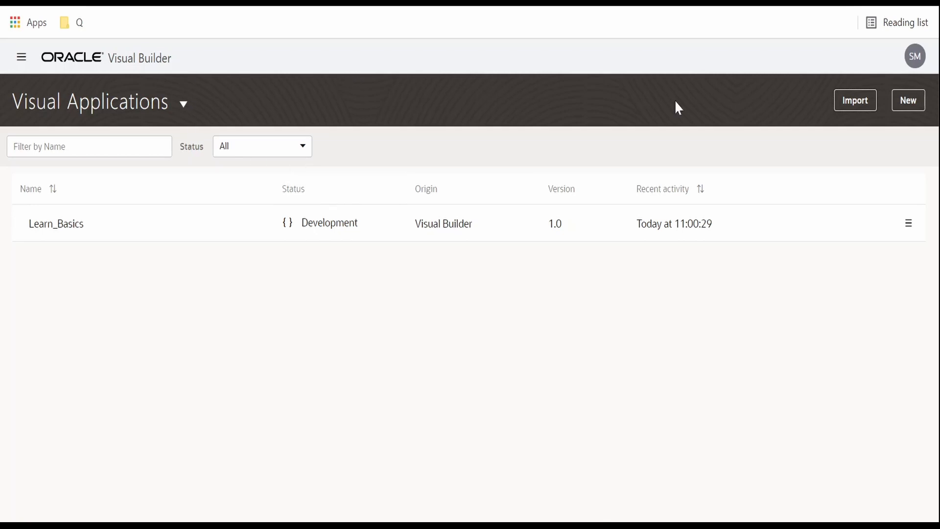
- Create a visual application named Learn_BORelationship from the Empty Application template
click(908, 100)
text(Learn_)
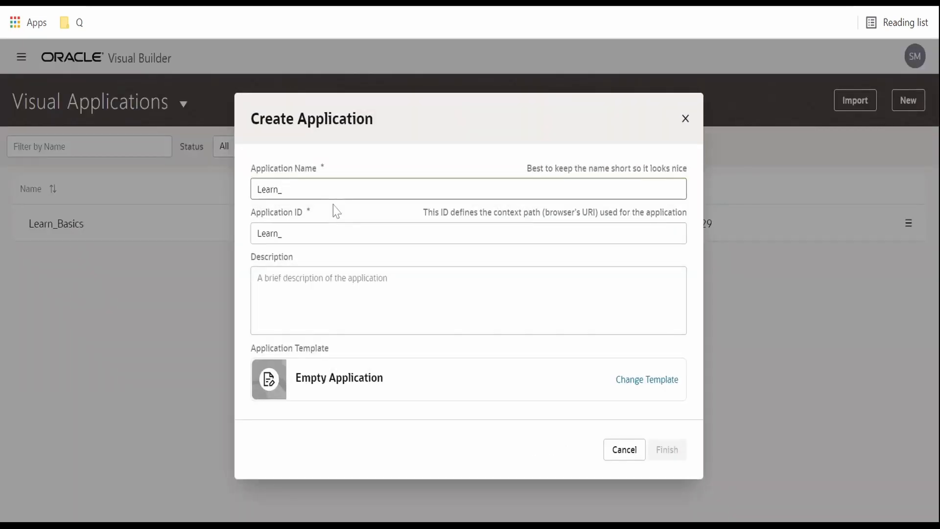
text(BORelationship)
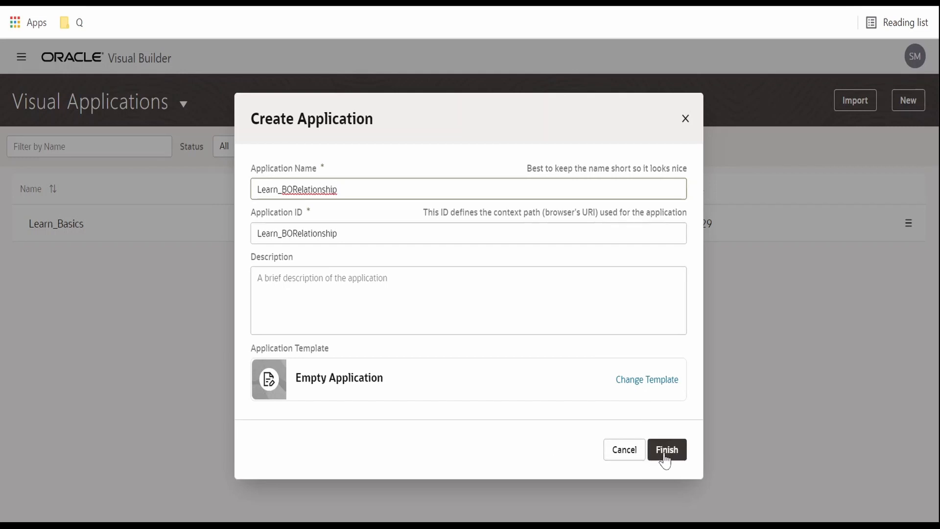
click(663, 455)
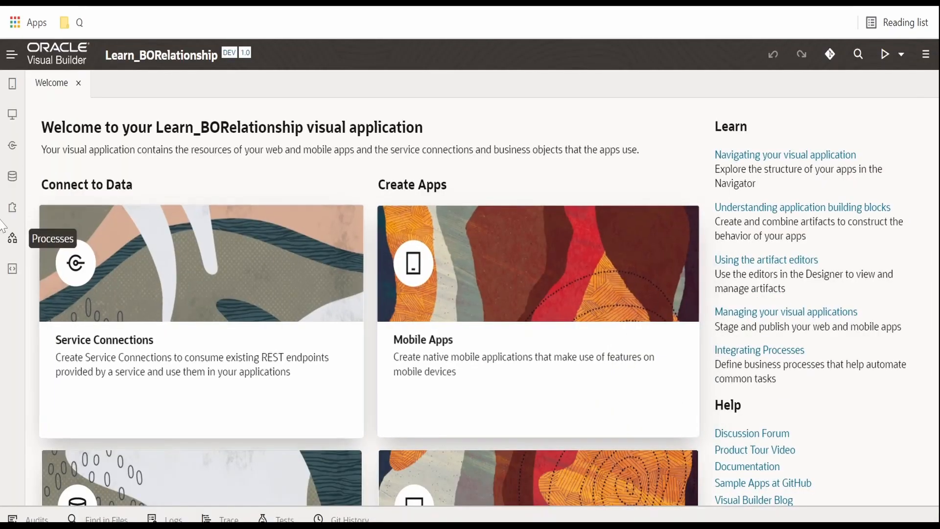
- Open the application's business objects and examine both the objects view and the diagrams view
click(13, 115)
click(12, 176)
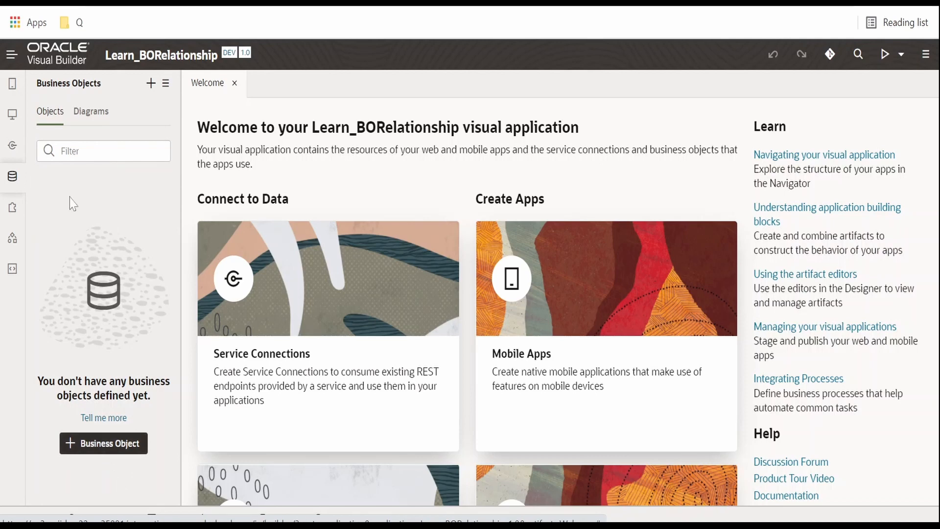
click(93, 113)
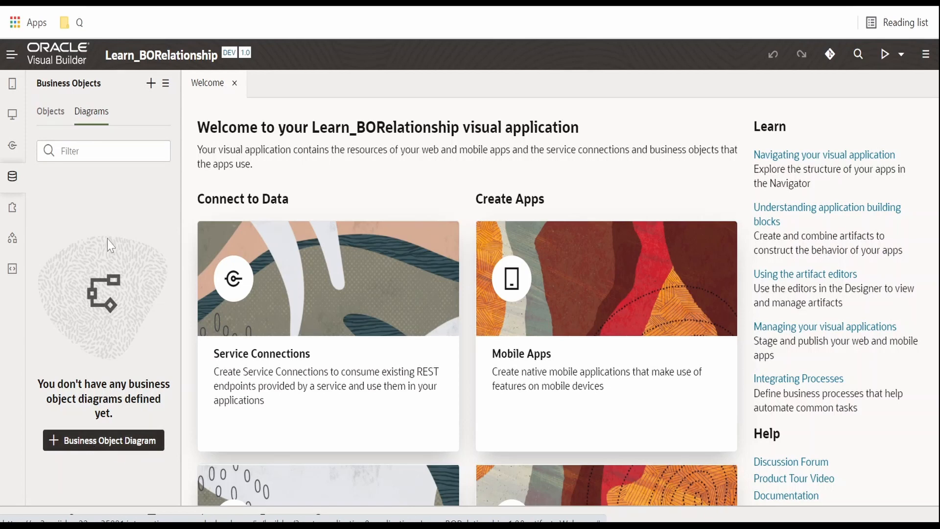
click(52, 112)
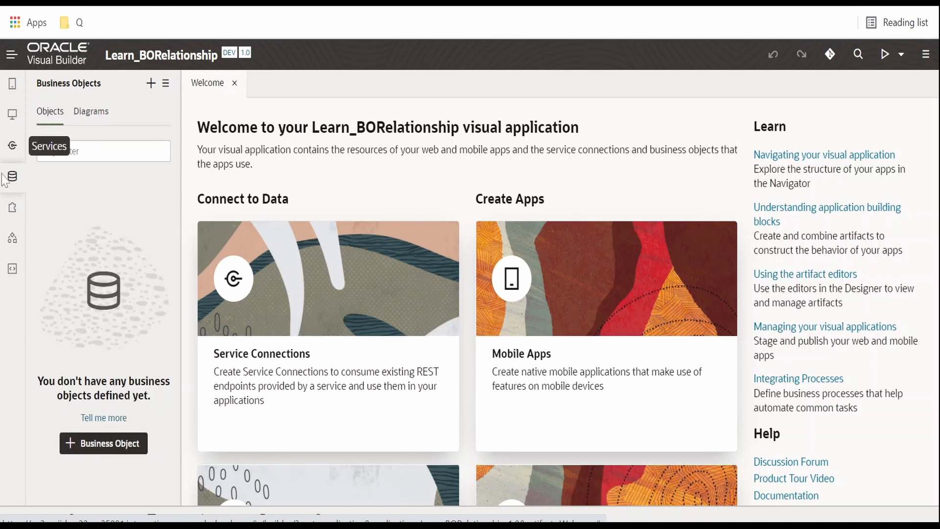
click(93, 114)
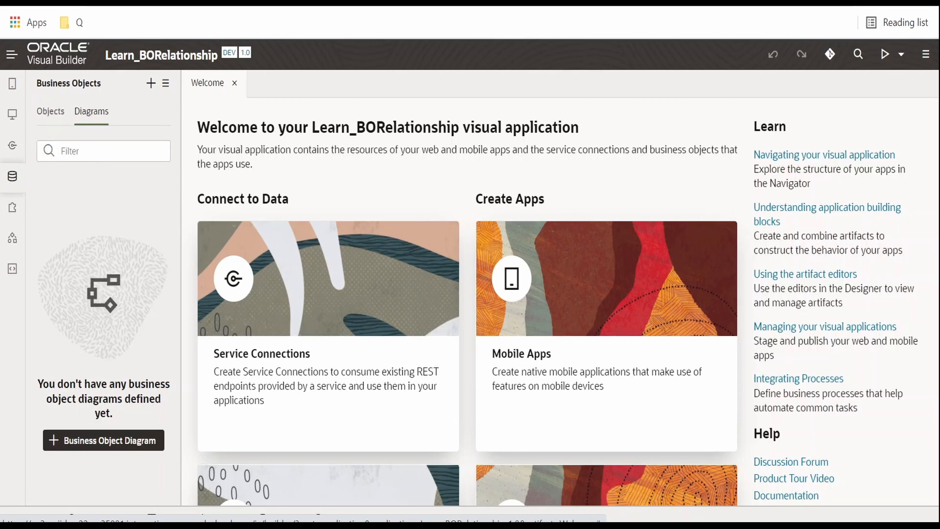
click(54, 117)
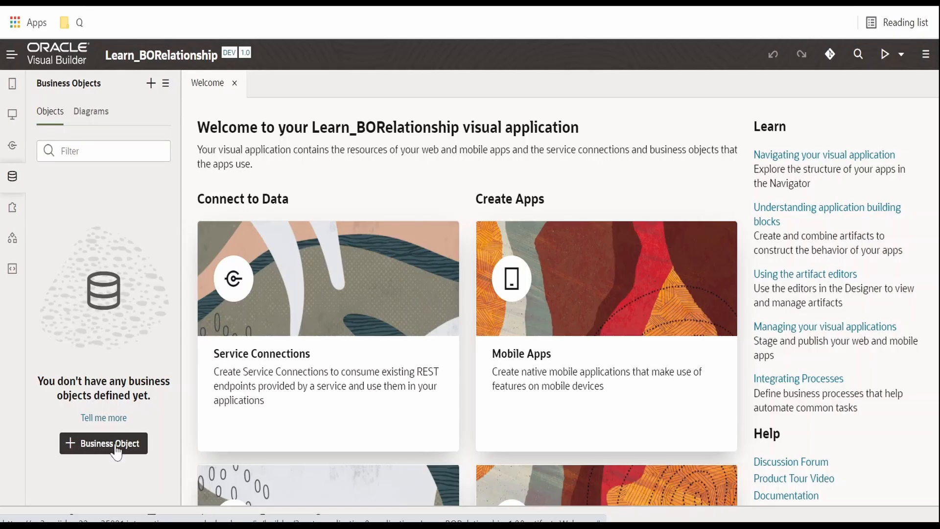
- Create a business object with the label OrderHeader
click(115, 447)
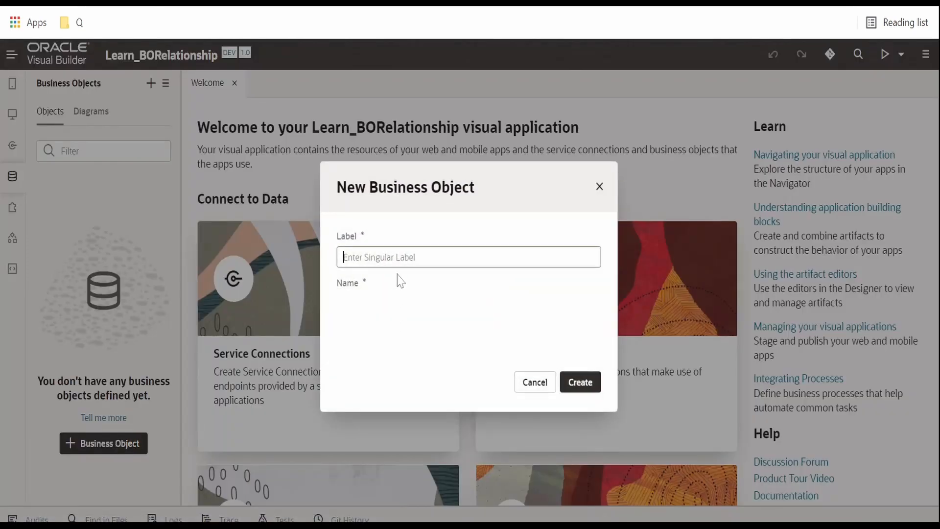
text(Or)
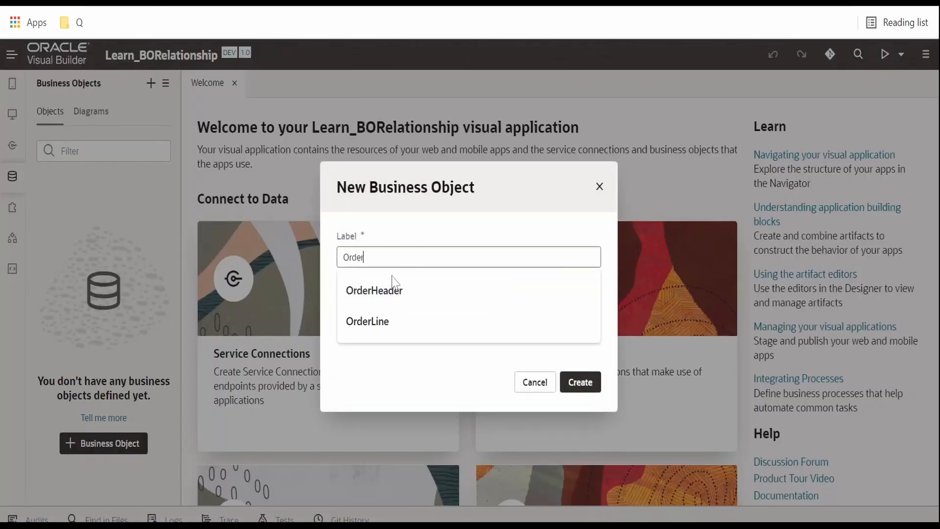
text(der)
click(398, 291)
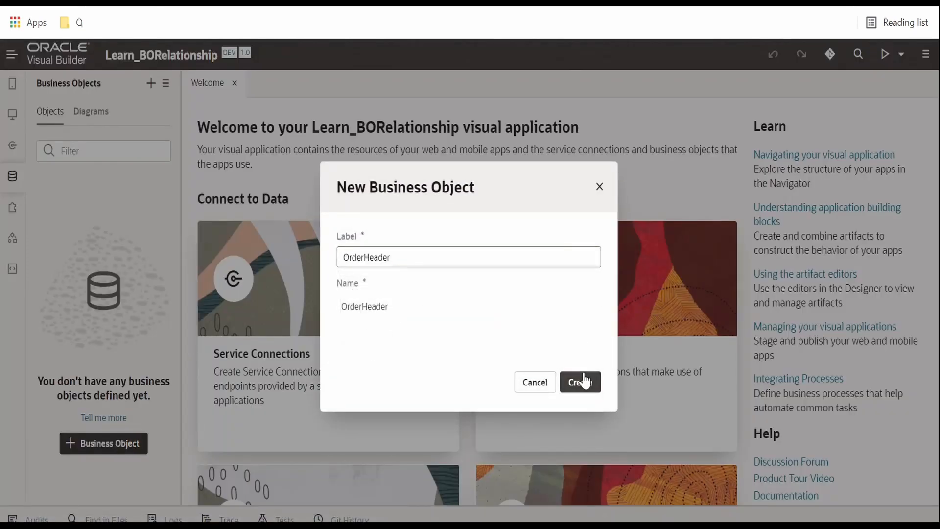
click(584, 382)
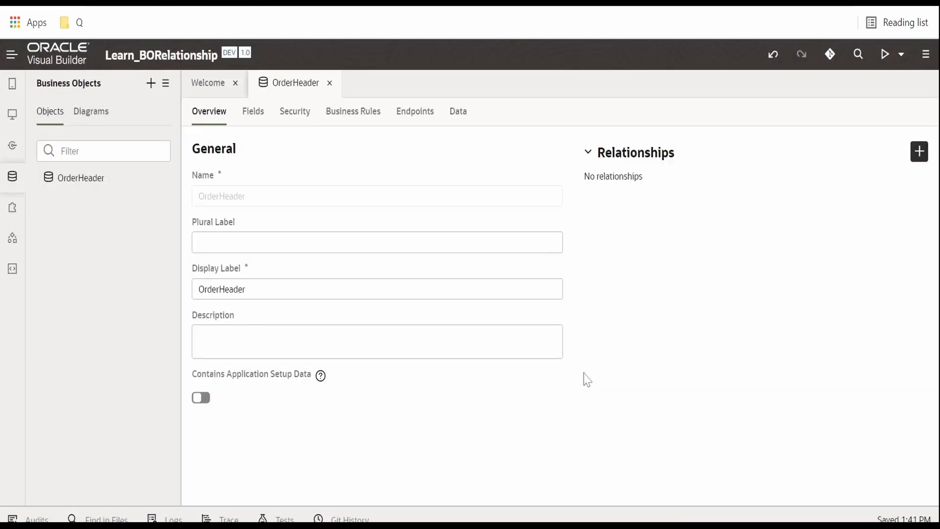
- Add a field labelled orderID of type Number to the OrderHeader business object
click(253, 112)
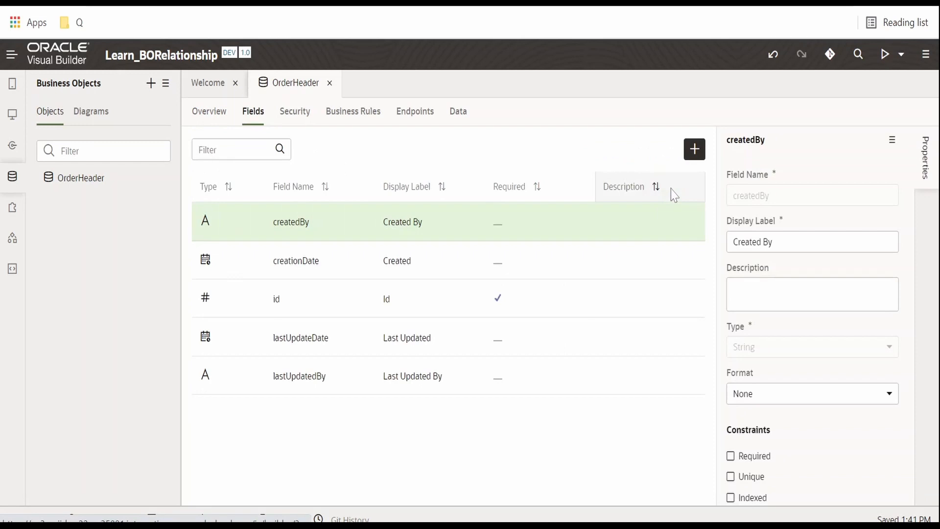
click(695, 161)
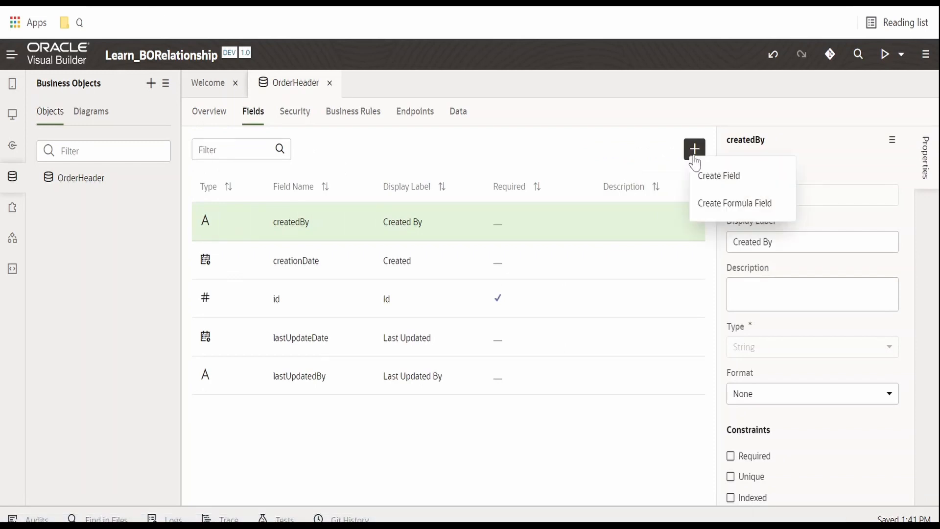
click(713, 175)
text(Ord)
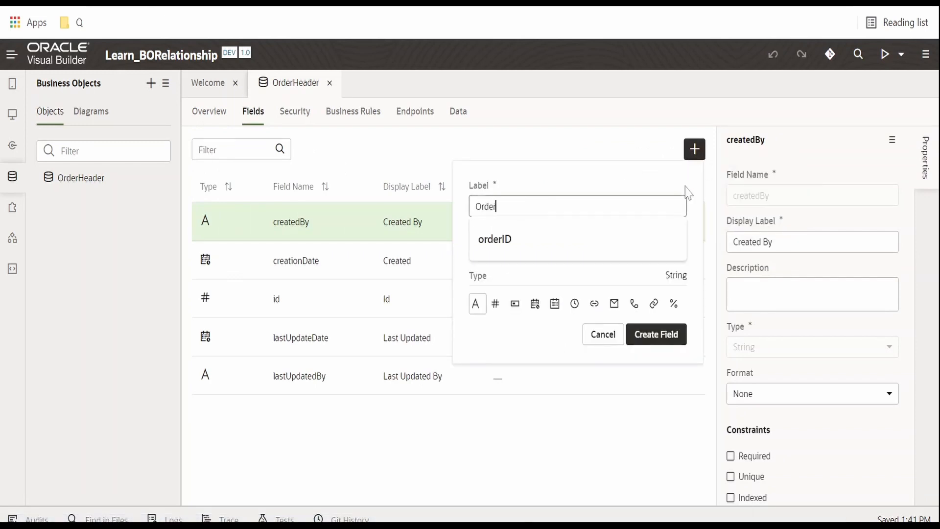
text(er)
click(545, 248)
click(496, 303)
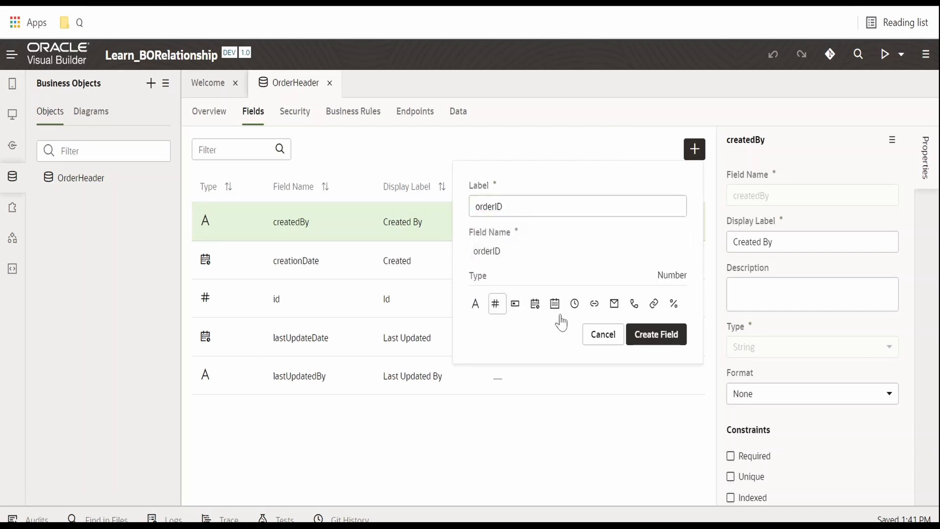
click(664, 340)
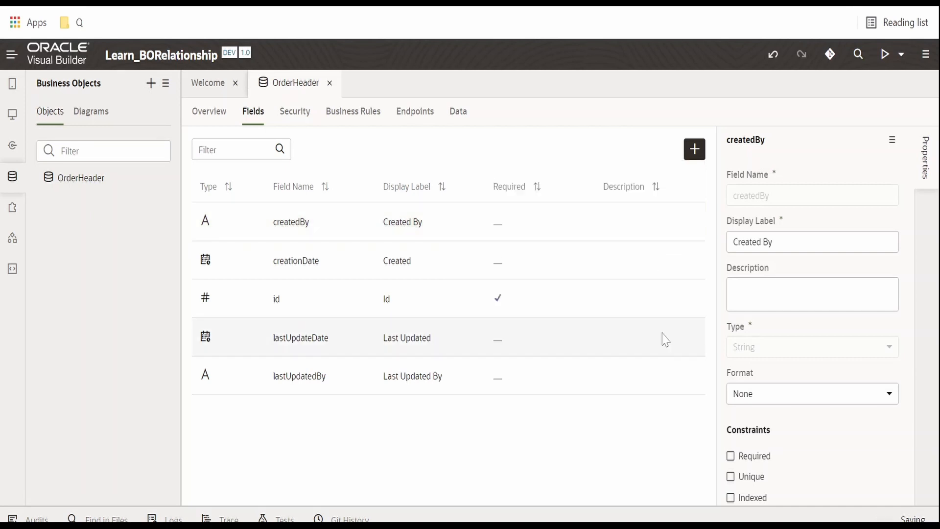
- Add a field labelled CustomerID of type Number to the OrderHeader business object
click(695, 148)
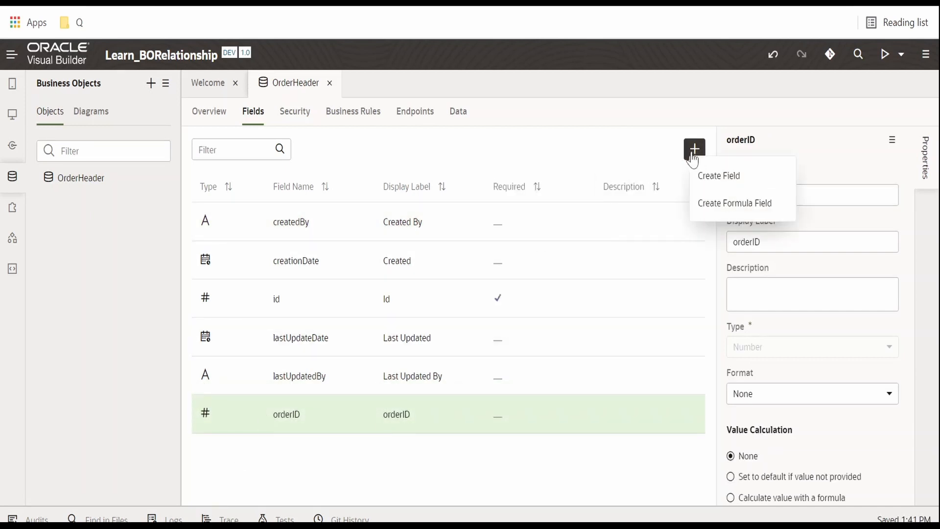
click(714, 177)
text(Cus)
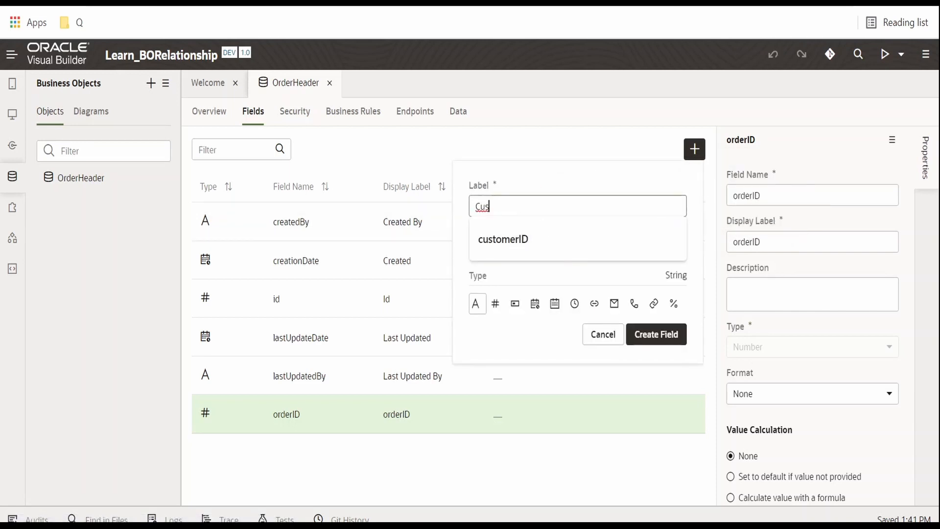
click(535, 234)
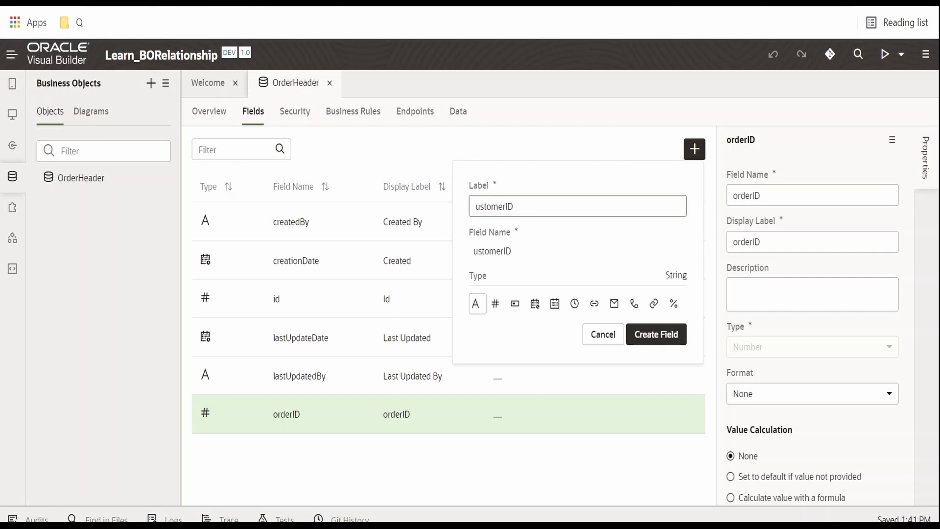
click(494, 309)
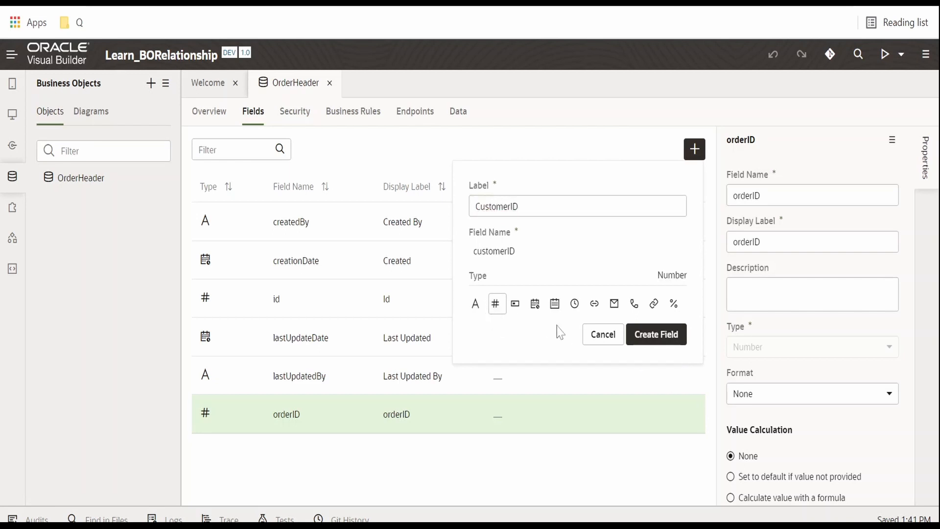
click(657, 334)
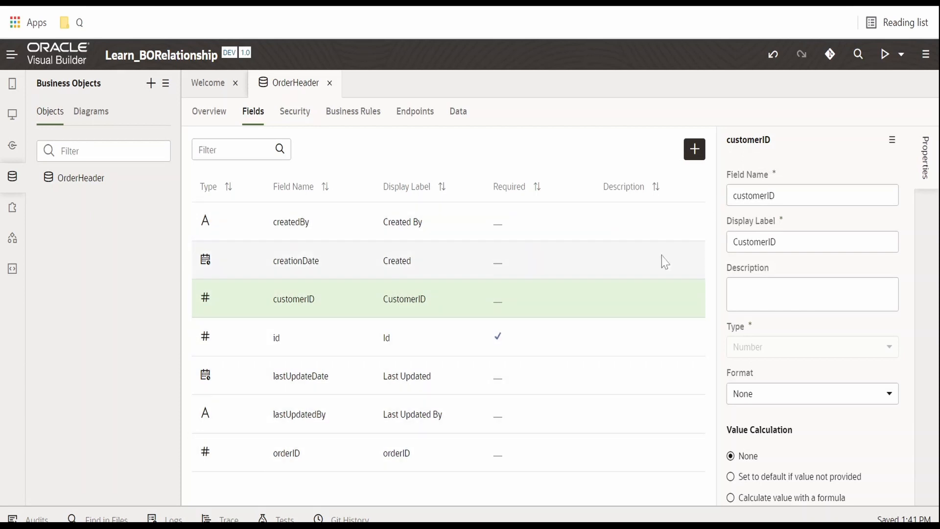
- Add a field labelled SupplierID of type Number to the OrderHeader business object
click(694, 149)
click(705, 176)
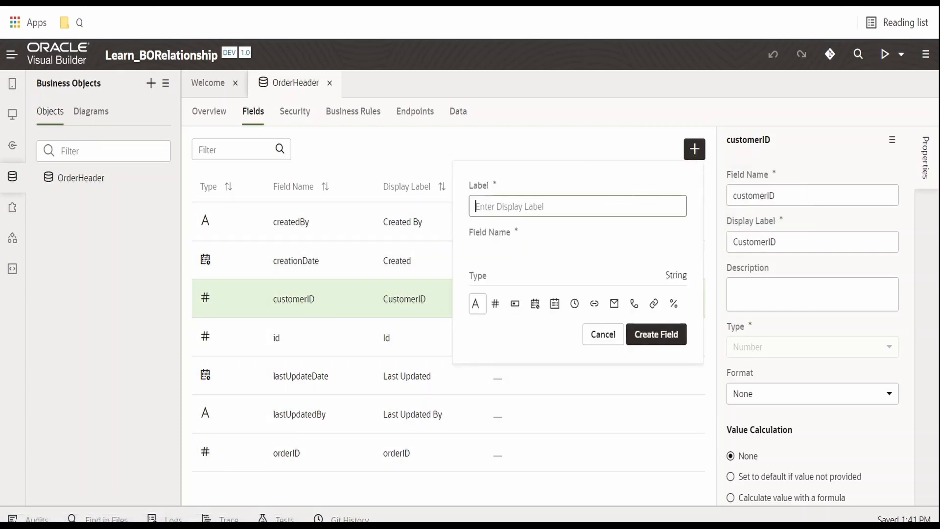
text(SupplierID)
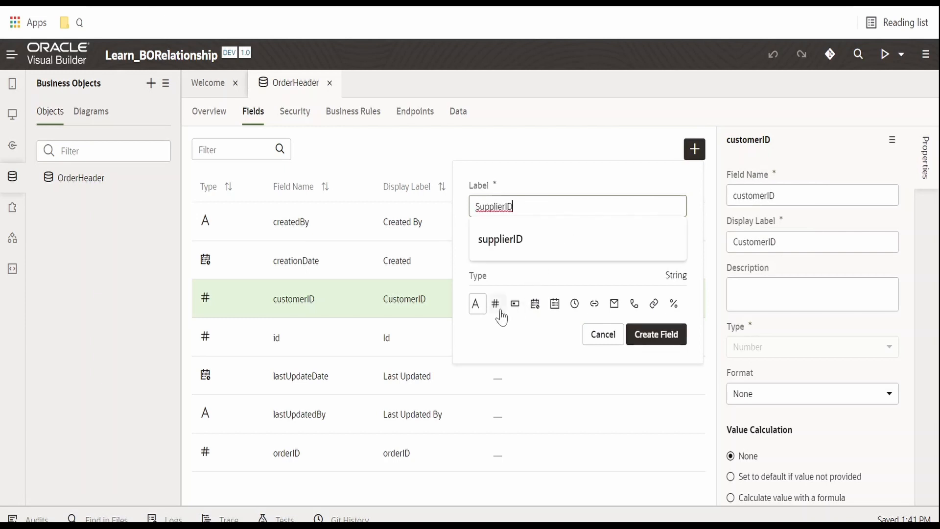
click(496, 304)
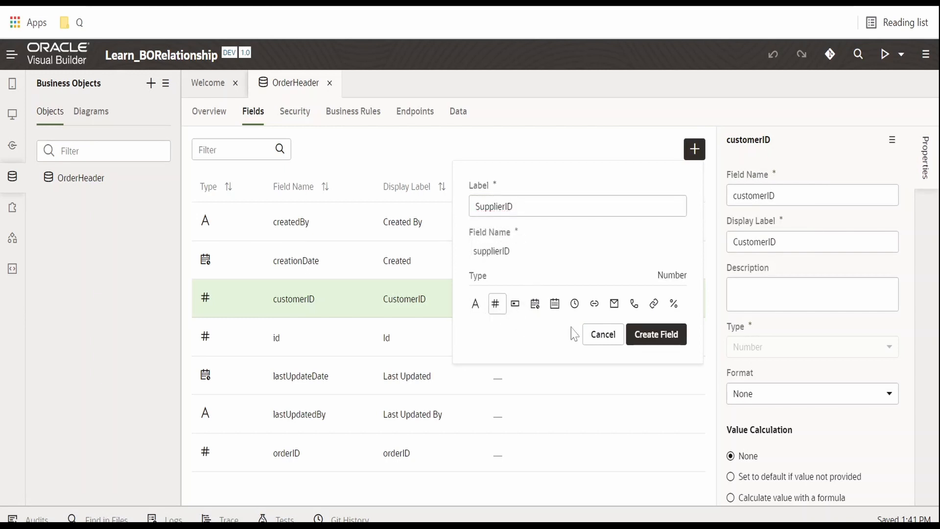
click(668, 337)
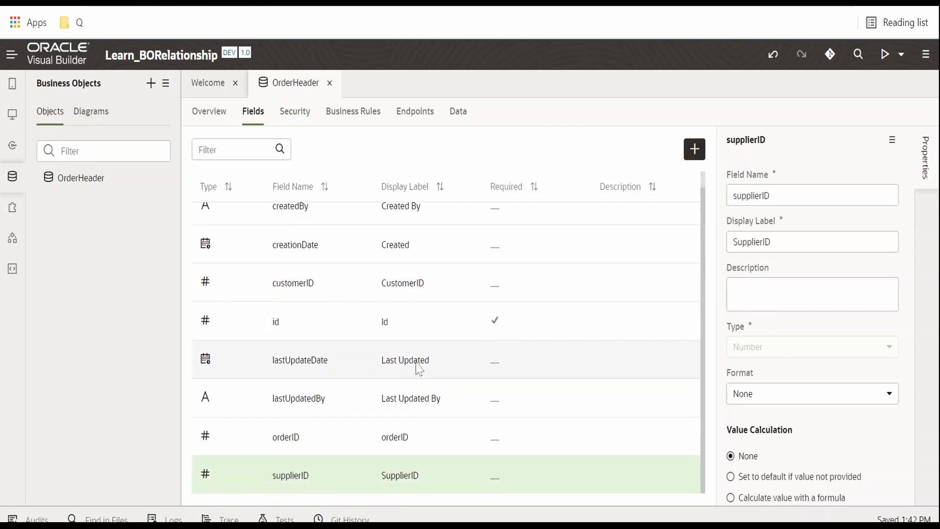
- Add a field labelled ShippingLocation of type String to the OrderHeader business object
scroll(419, 369, up, 1)
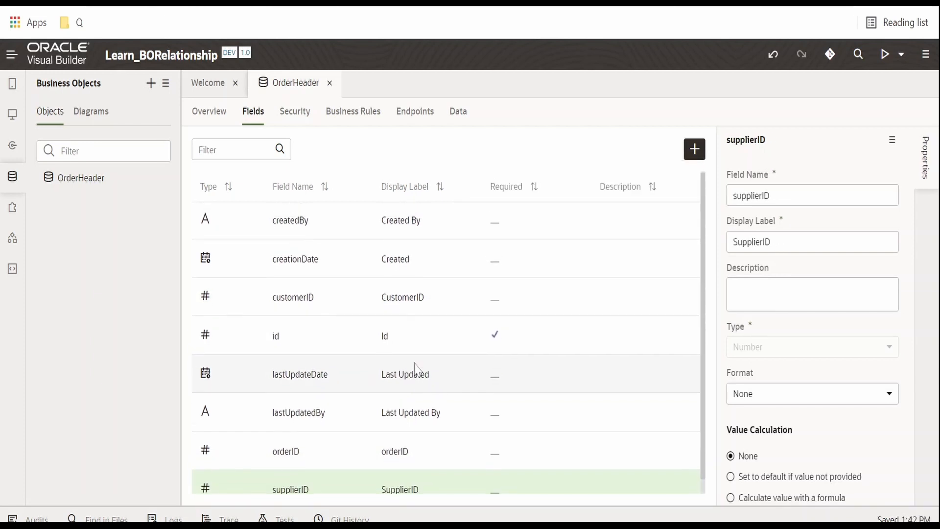
click(695, 149)
click(705, 176)
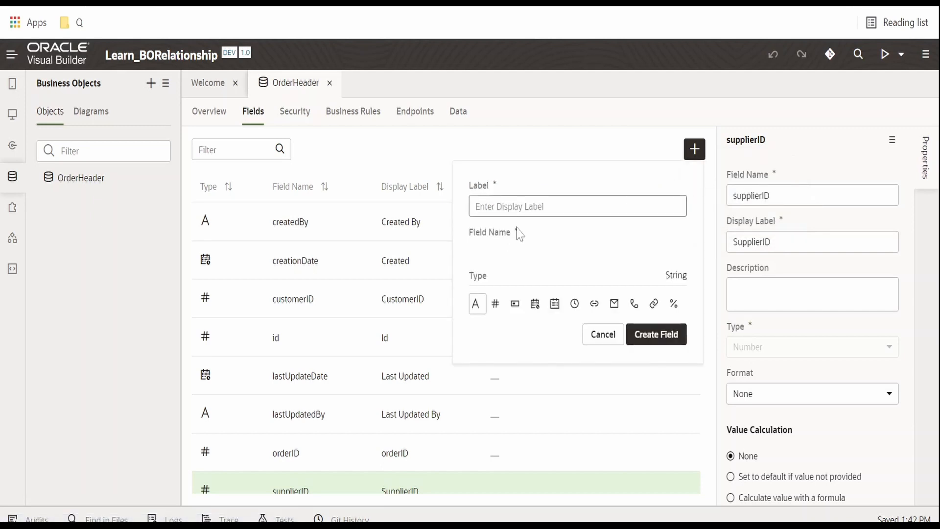
text(Shipping)
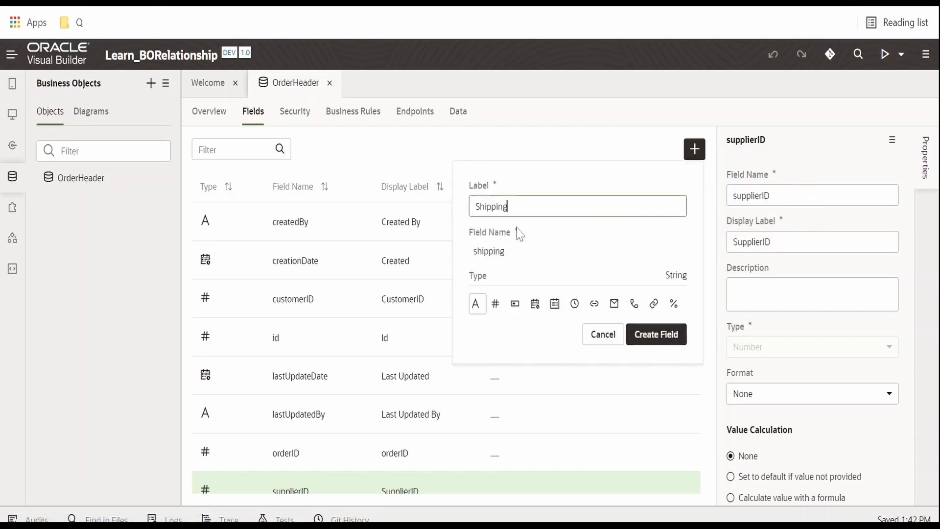
text(Location)
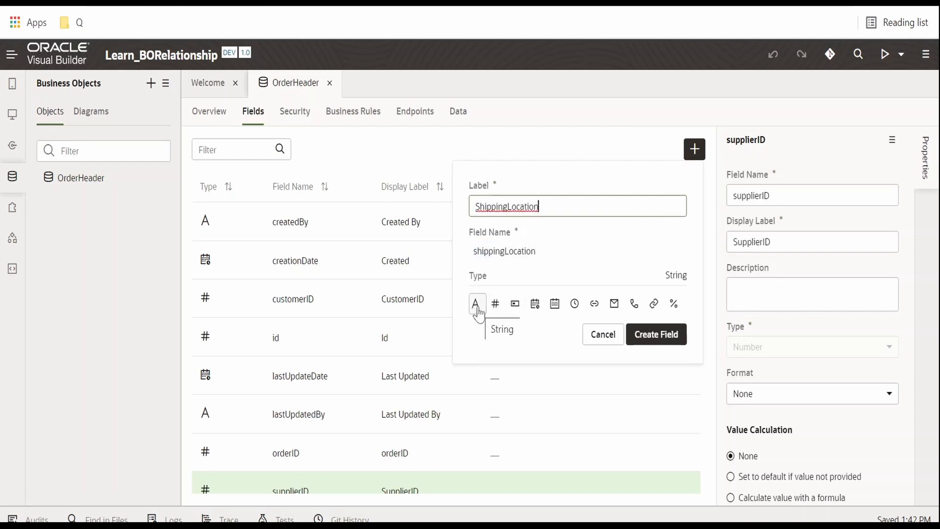
click(656, 334)
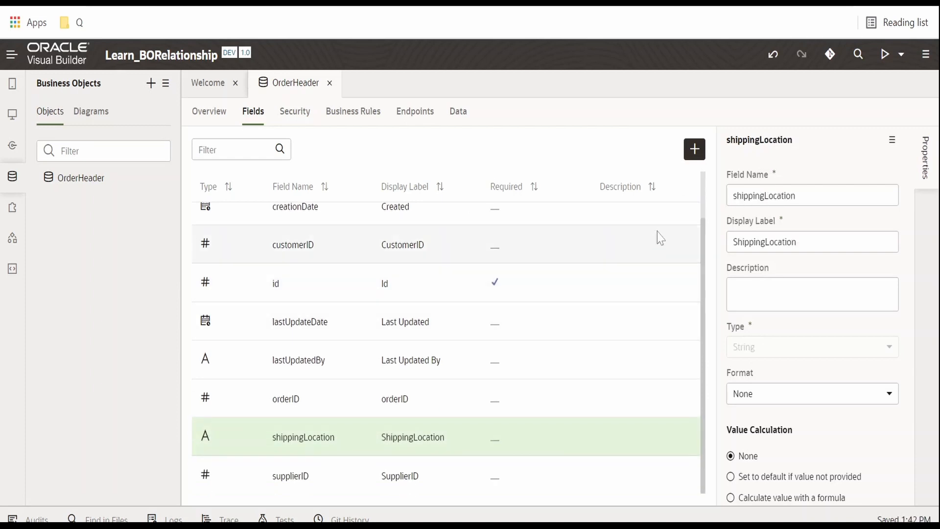
- Add a field labelled TotalAmount of type Number to the OrderHeader business object
click(695, 149)
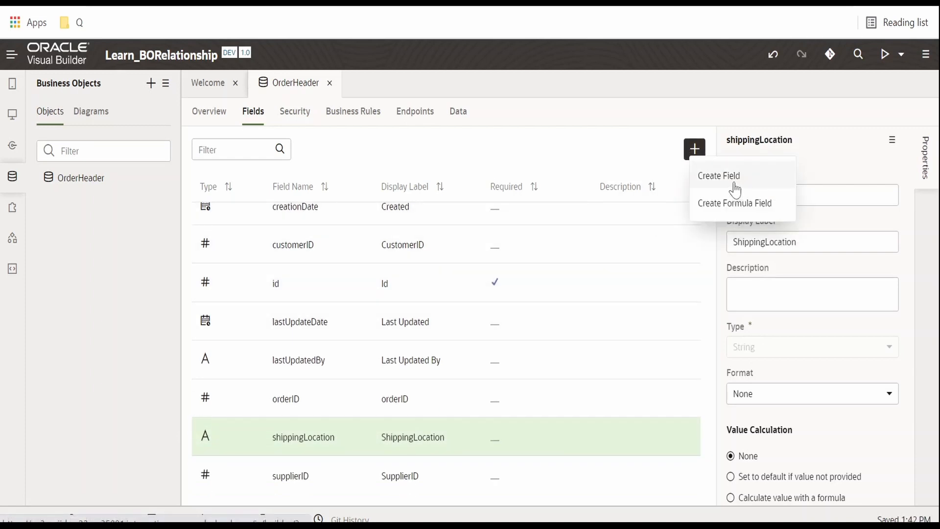
click(733, 183)
click(495, 304)
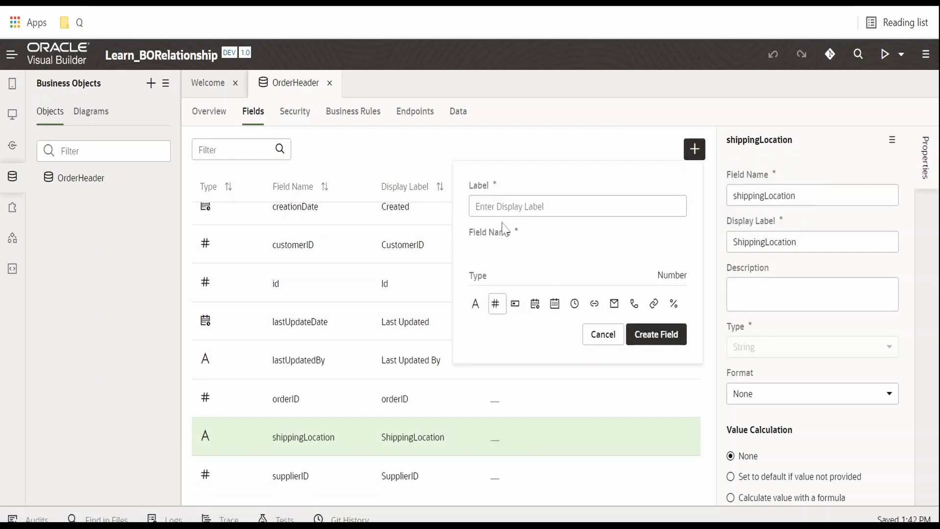
click(504, 208)
text(T)
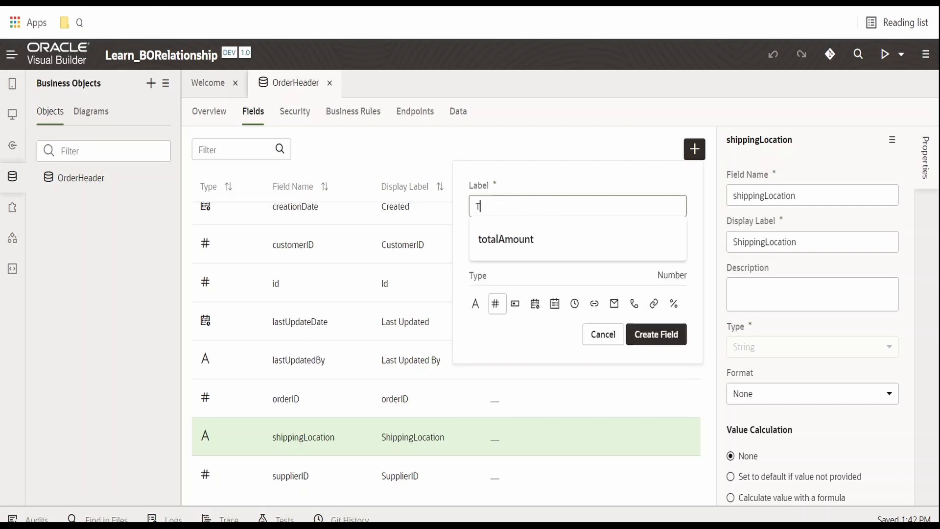
text(otoalAm)
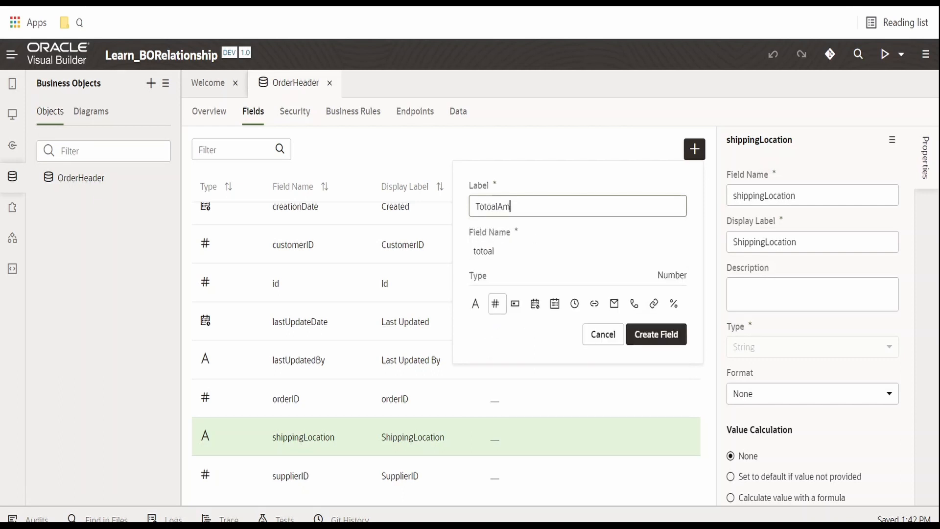
text(ount)
key(BackSpace)
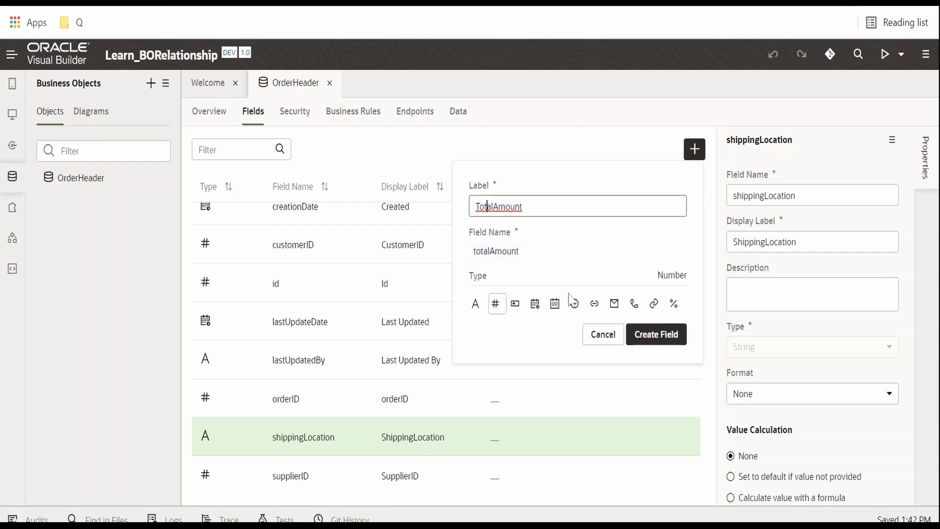
click(654, 335)
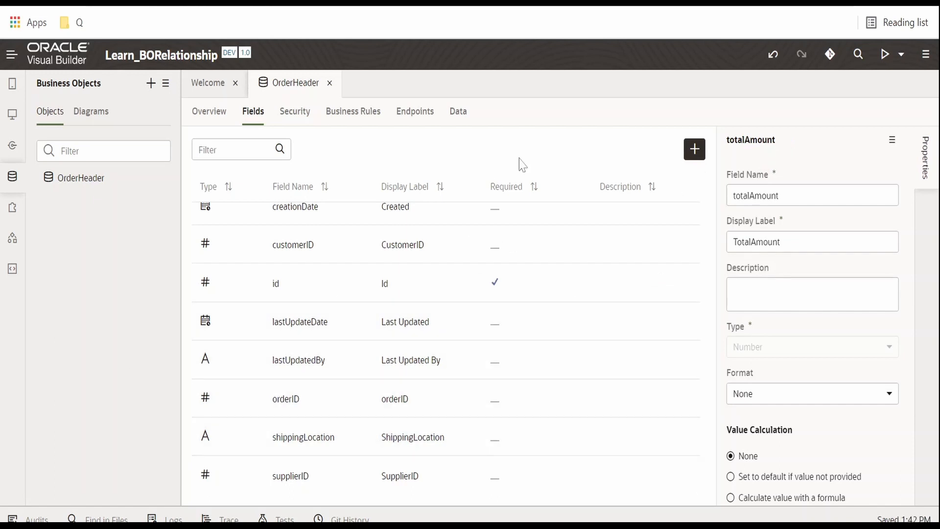
- Apply the Unique constraint to the orderID field of the OrderHeader business object and show the object's data
click(466, 119)
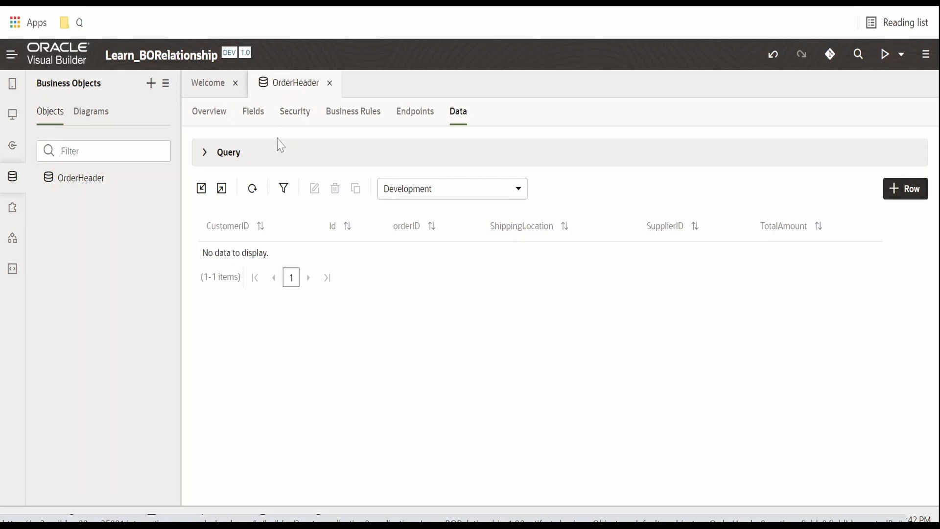
click(254, 120)
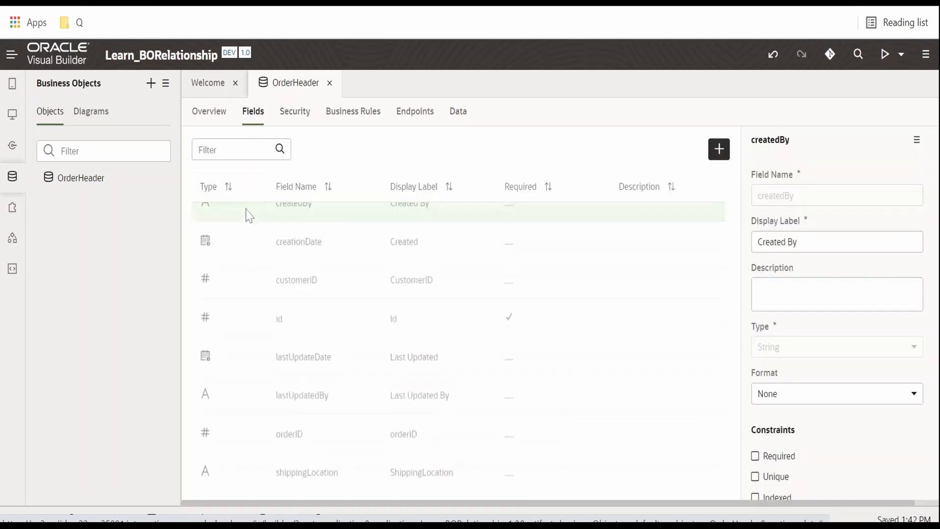
scroll(346, 342, down, 2)
click(341, 376)
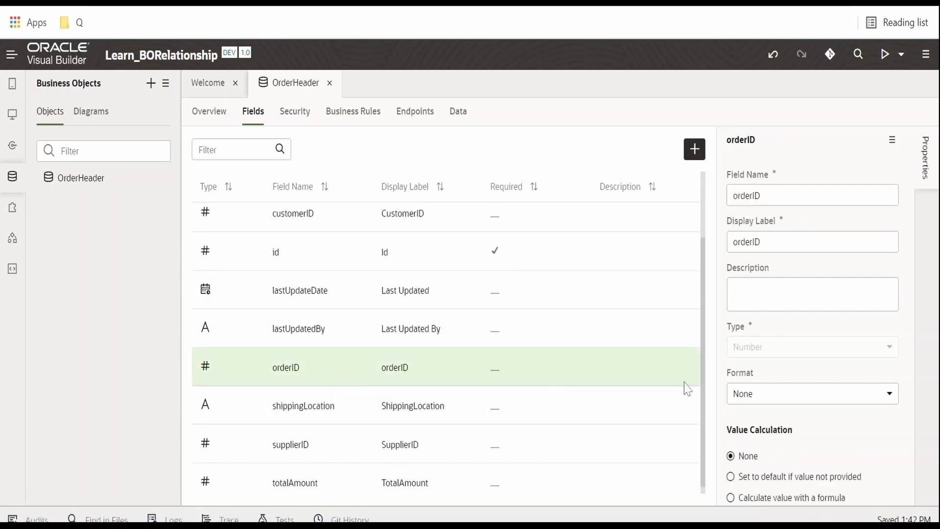
scroll(734, 319, down, 5)
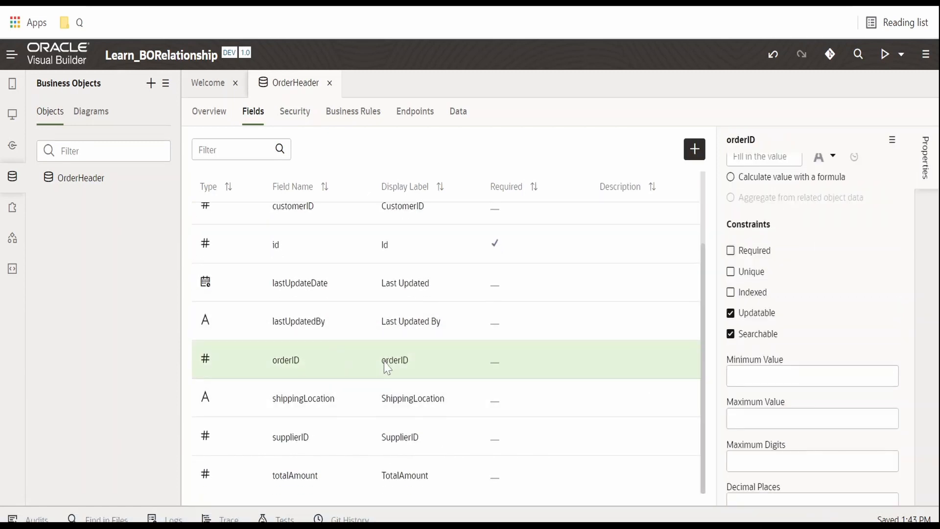
click(755, 272)
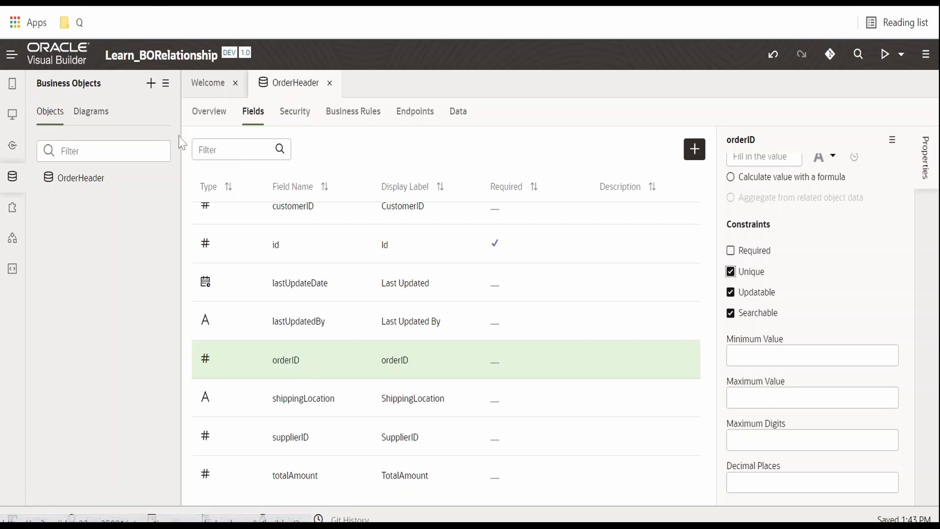
click(460, 119)
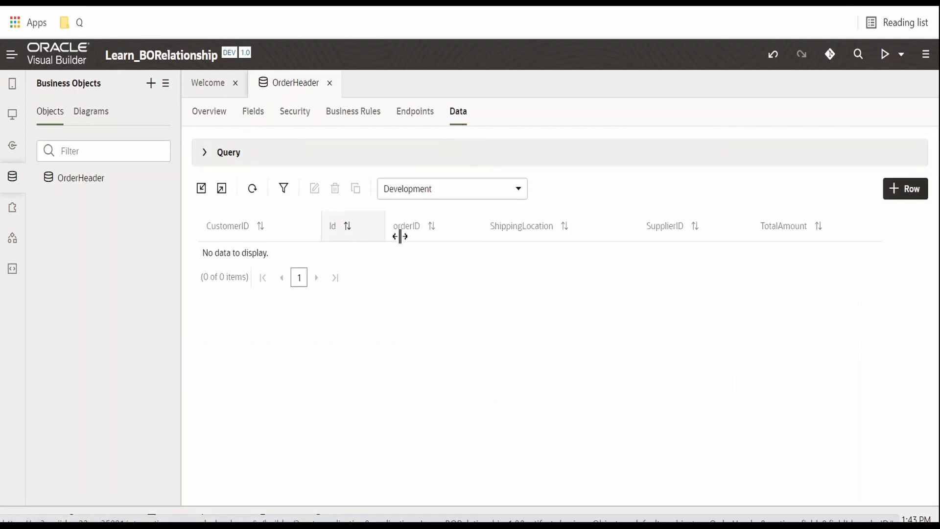
- Close the Welcome page and create a new business object labelled OrderLine
click(236, 84)
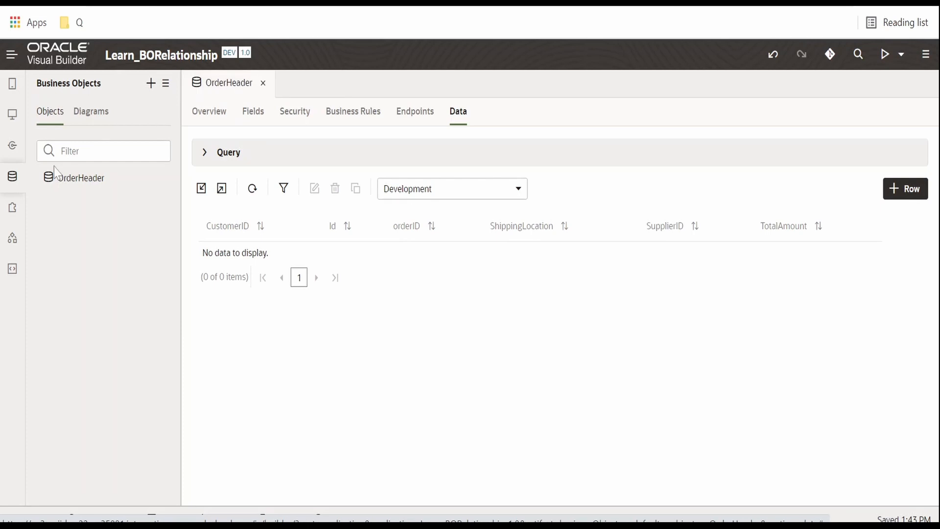
click(152, 93)
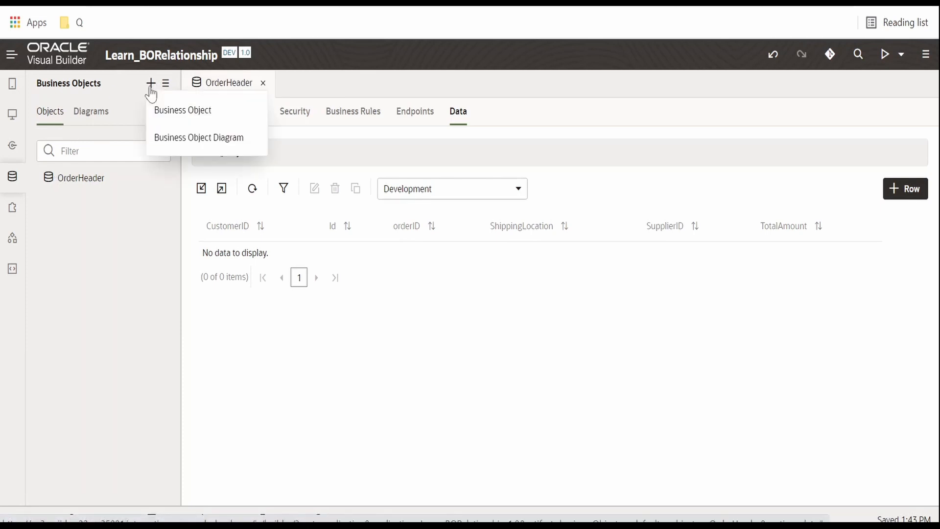
click(203, 118)
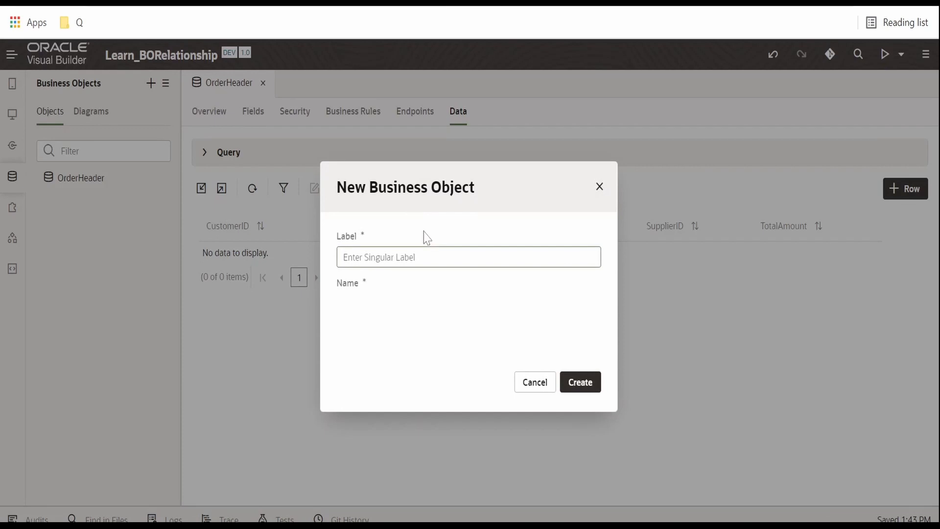
text(Order)
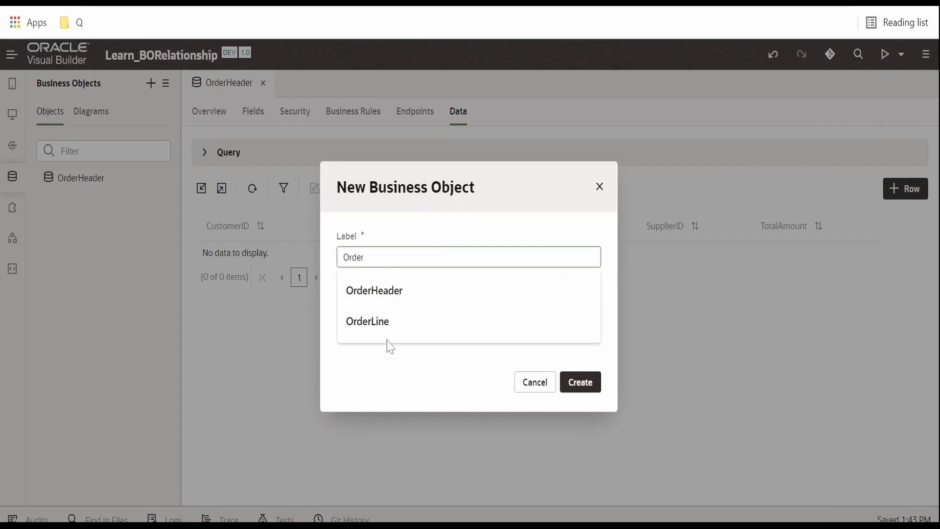
click(384, 323)
click(580, 382)
- Add a field labelled OrderID of type Number to the OrderLine business object
click(253, 113)
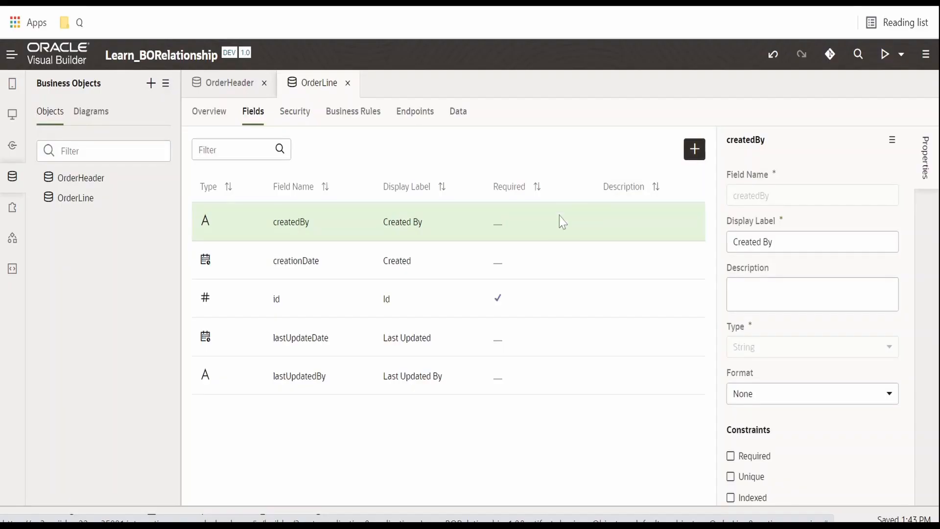
click(699, 155)
click(723, 190)
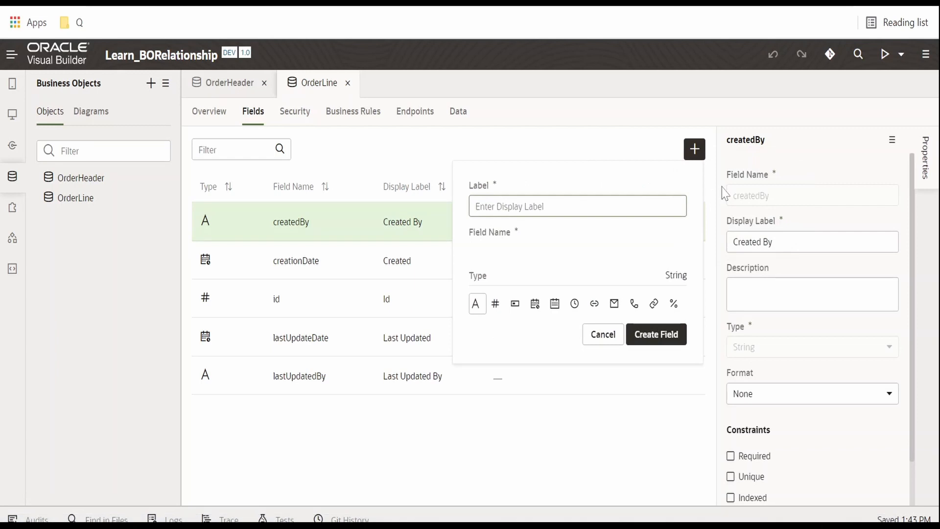
text(Order)
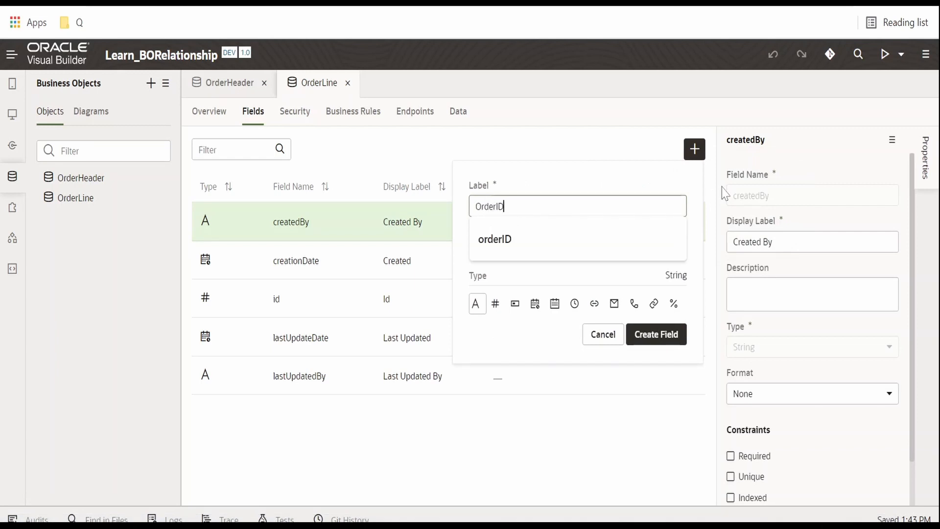
text(ID)
click(496, 304)
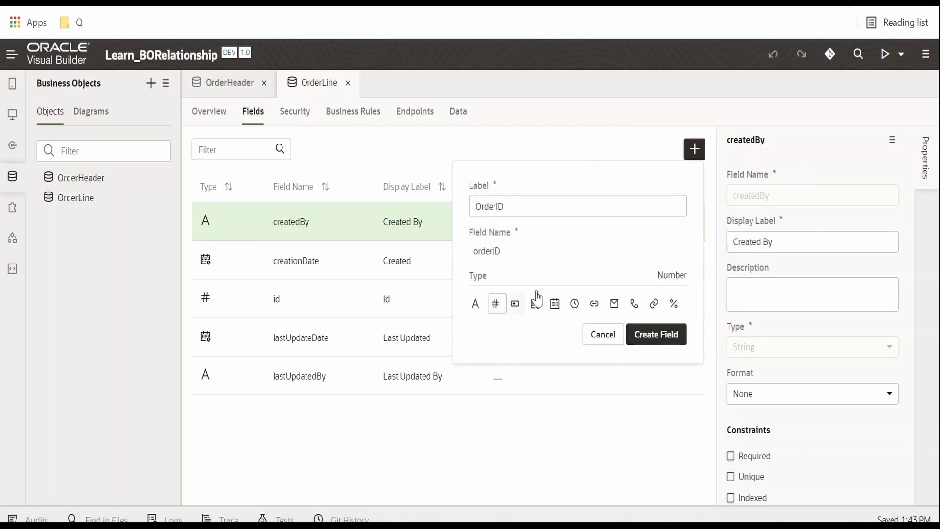
click(672, 338)
- Add a field labelled ProductID of type Number to the OrderLine business object
click(698, 157)
click(747, 203)
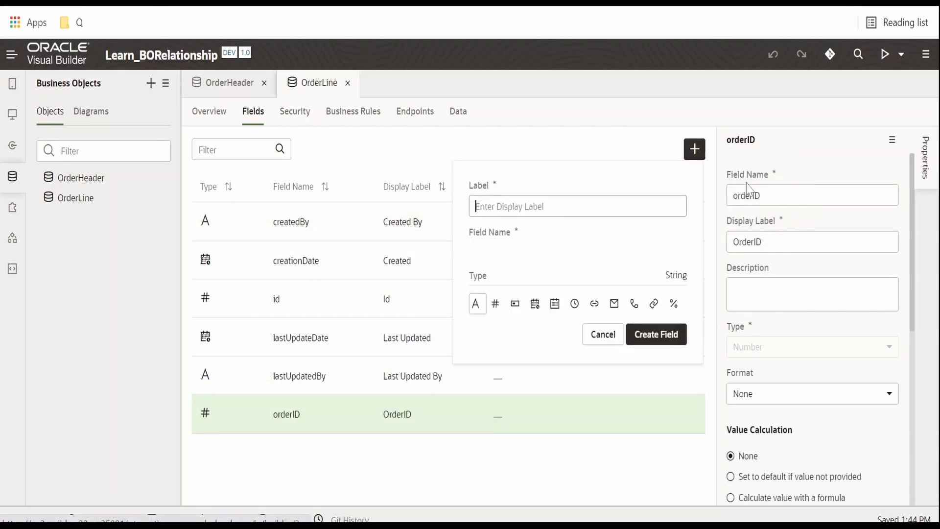
text(ProductID)
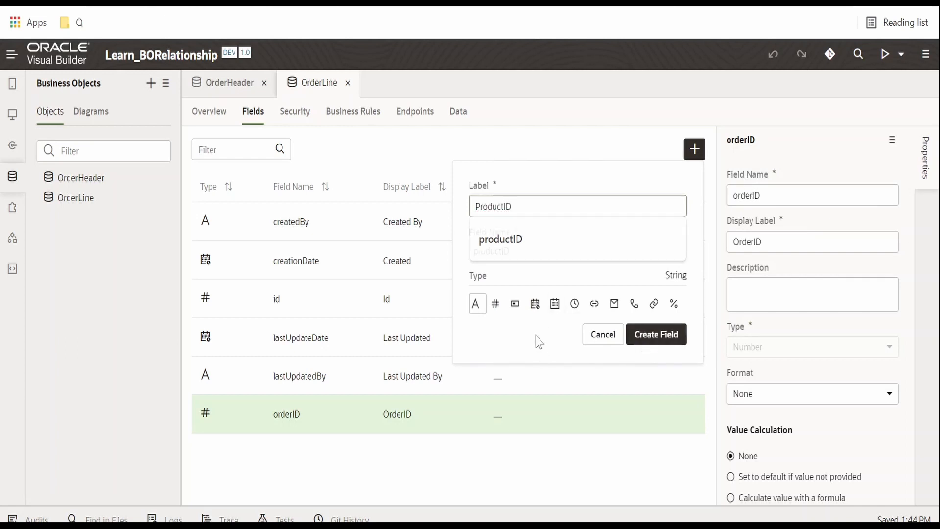
click(495, 304)
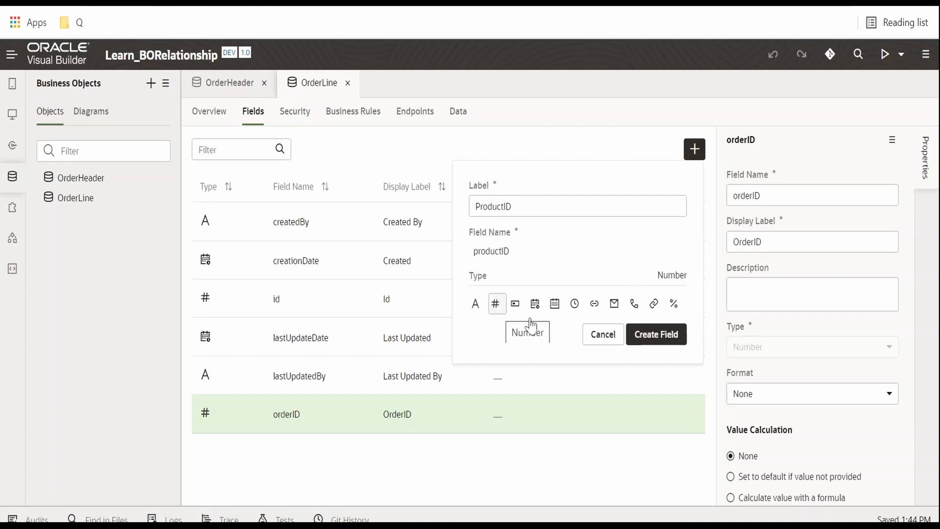
click(656, 334)
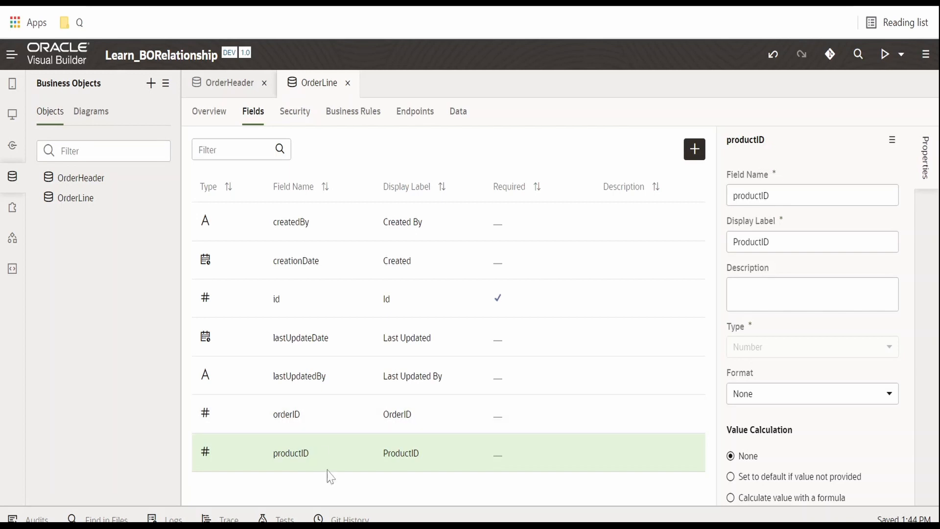
- Add a field labelled Price of type Number to the OrderLine business object
click(691, 150)
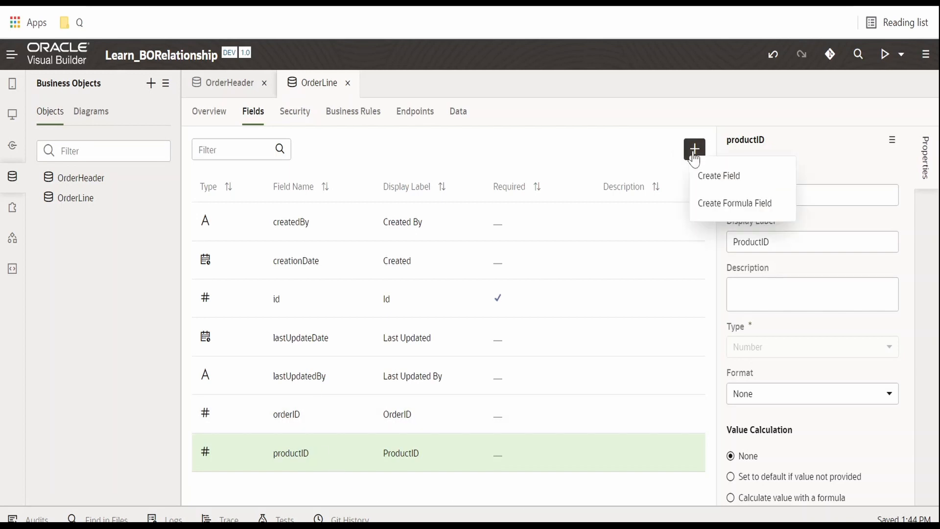
click(701, 175)
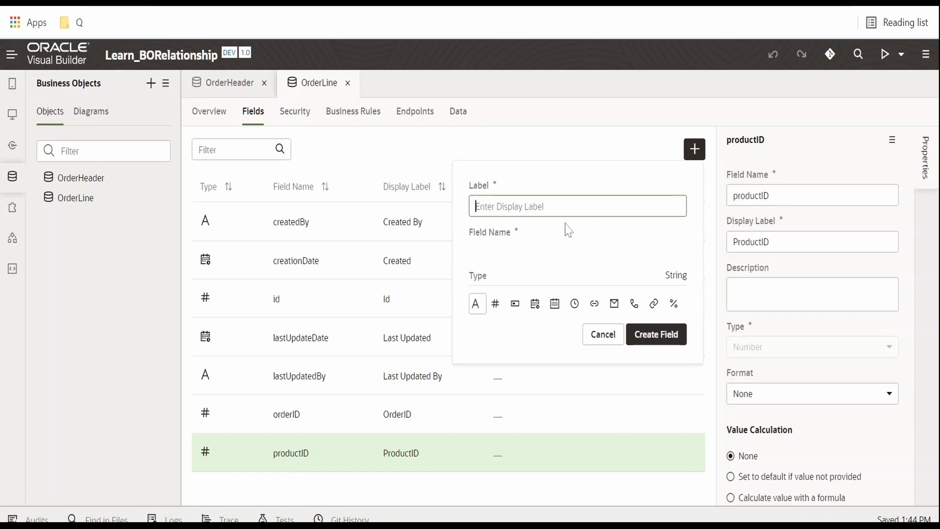
text(Price)
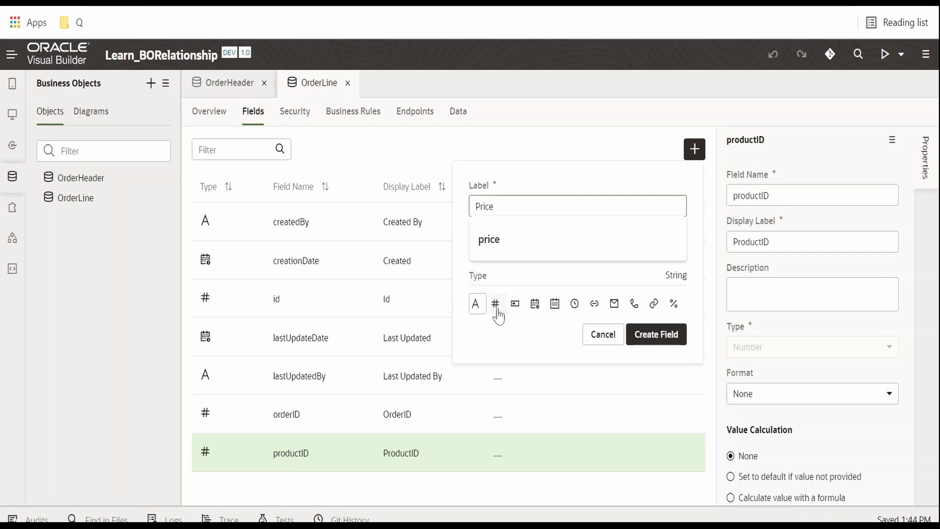
click(496, 305)
click(652, 334)
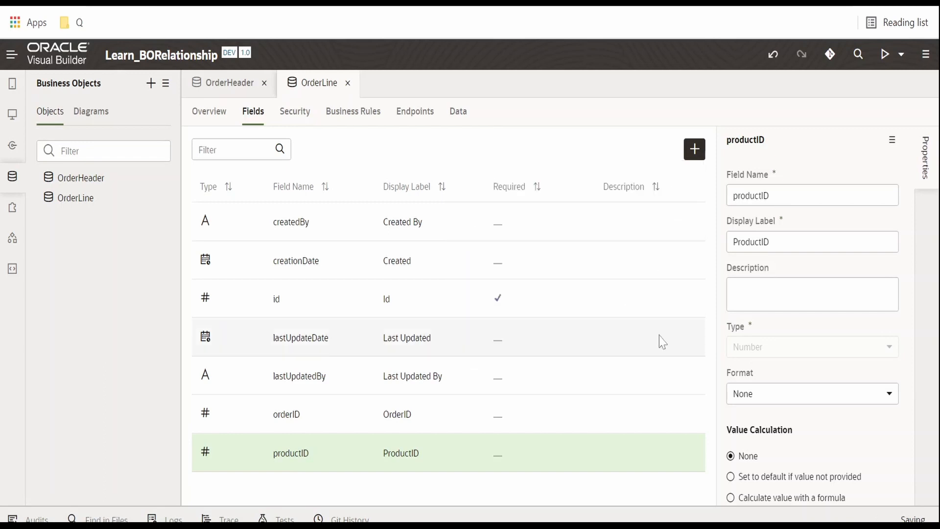
- Add a field labelled Quantity of type Number to the OrderLine business object
click(700, 156)
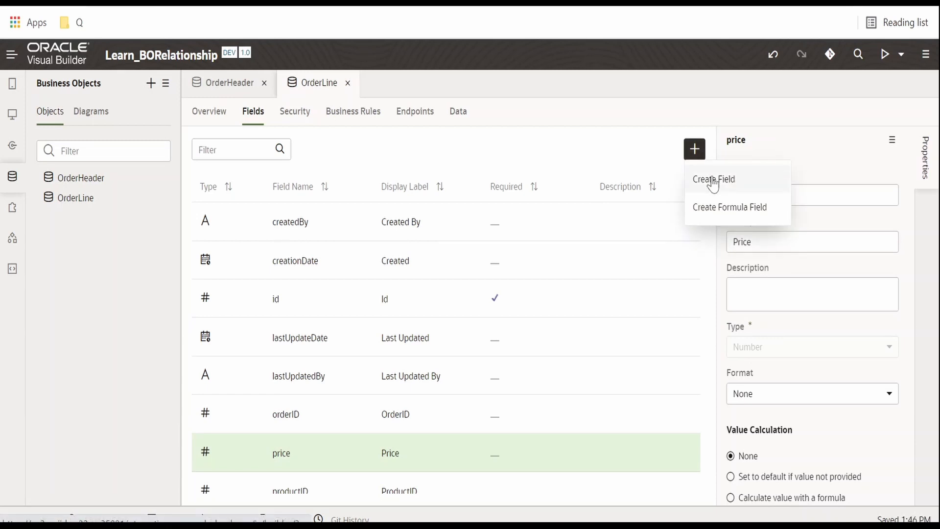
click(708, 179)
text(Quantity)
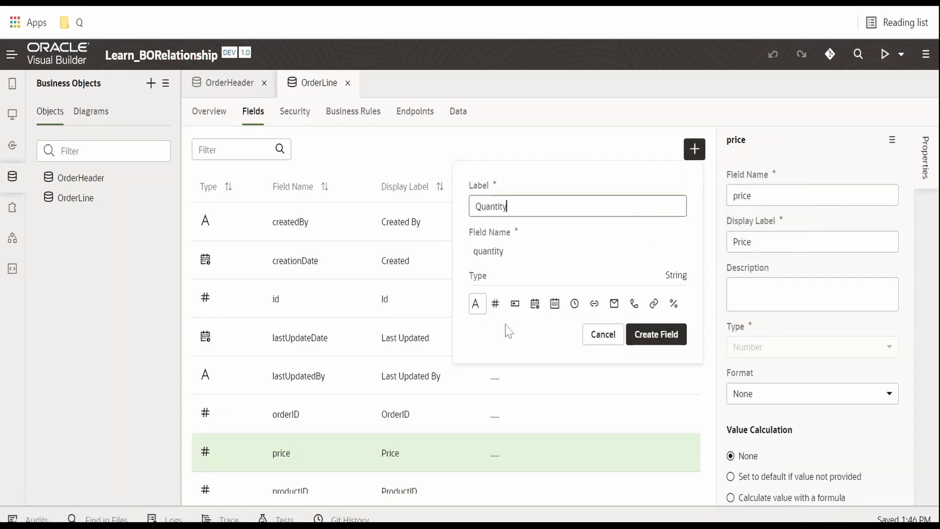
click(495, 305)
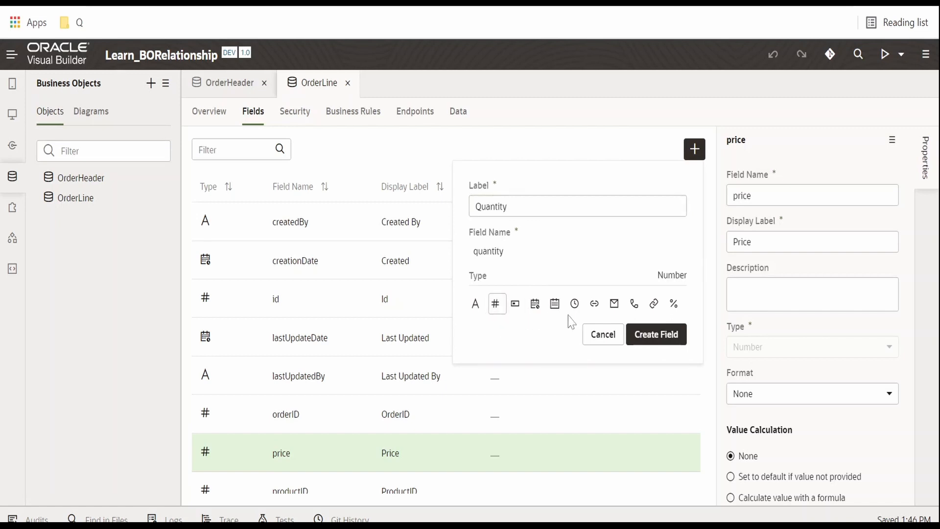
click(667, 342)
scroll(521, 352, down, 1)
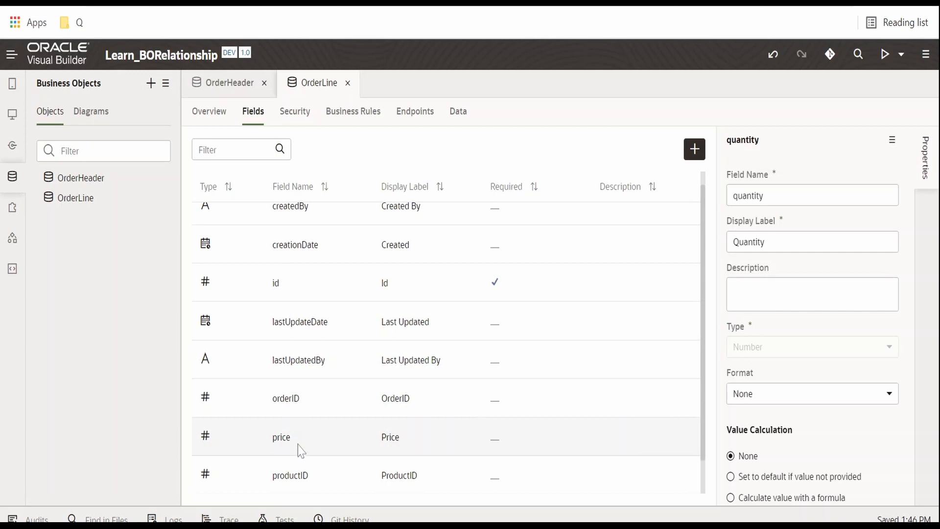
scroll(309, 465, down, 2)
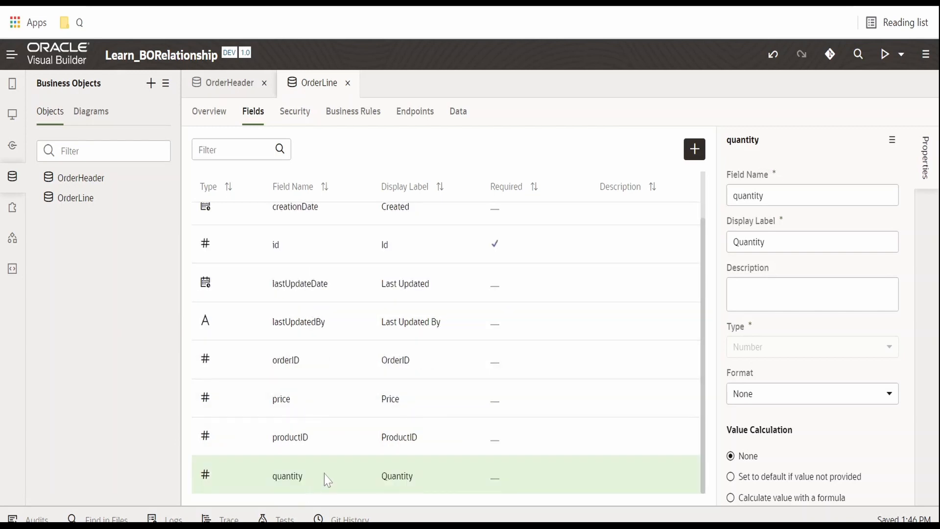
- Add a field labelled TotalAmount of type Number to the OrderLine business object
click(701, 156)
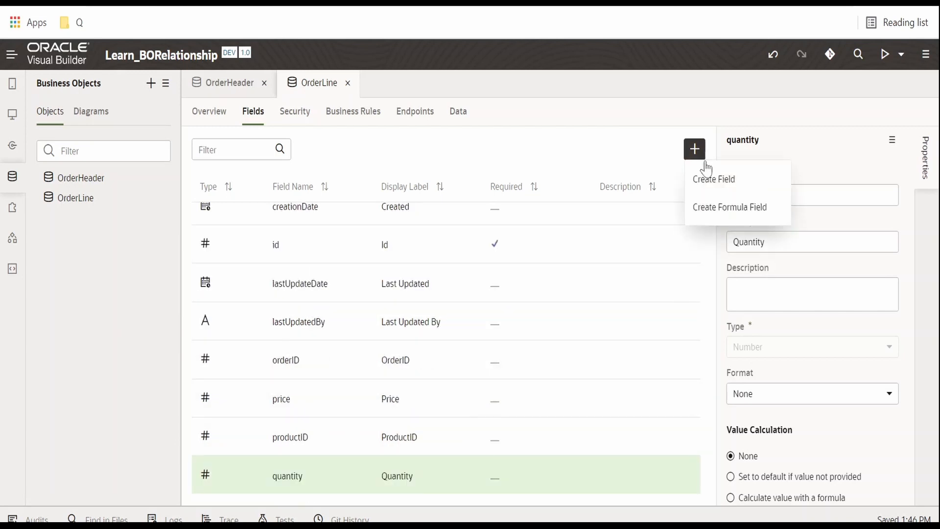
click(708, 179)
text(Tot)
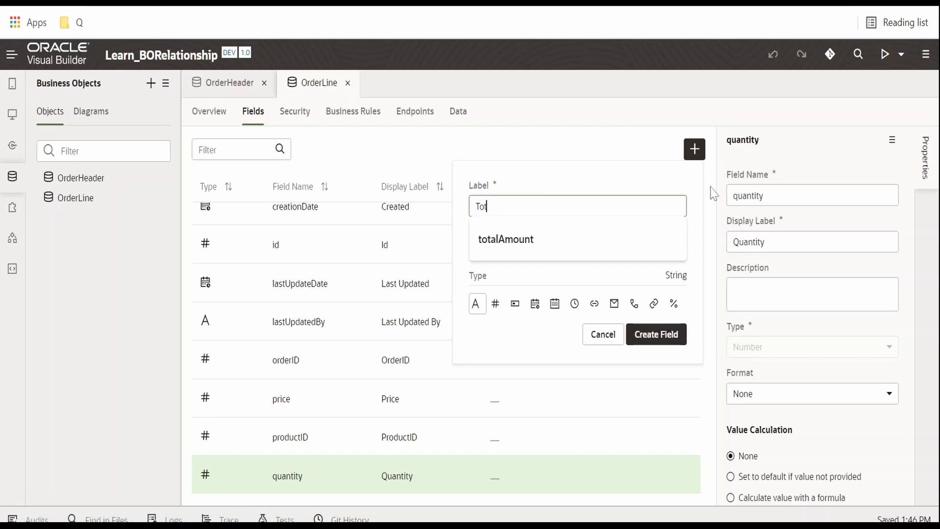
text(alAmount)
click(497, 307)
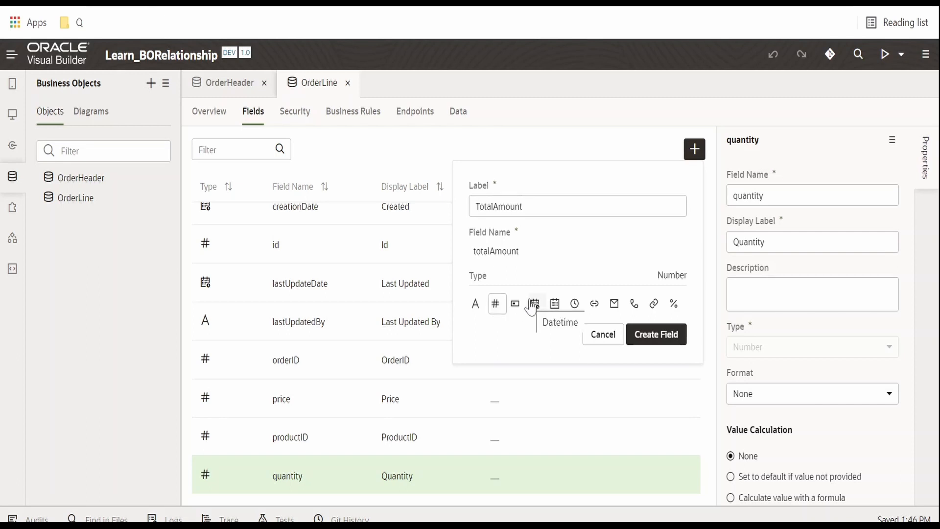
click(665, 345)
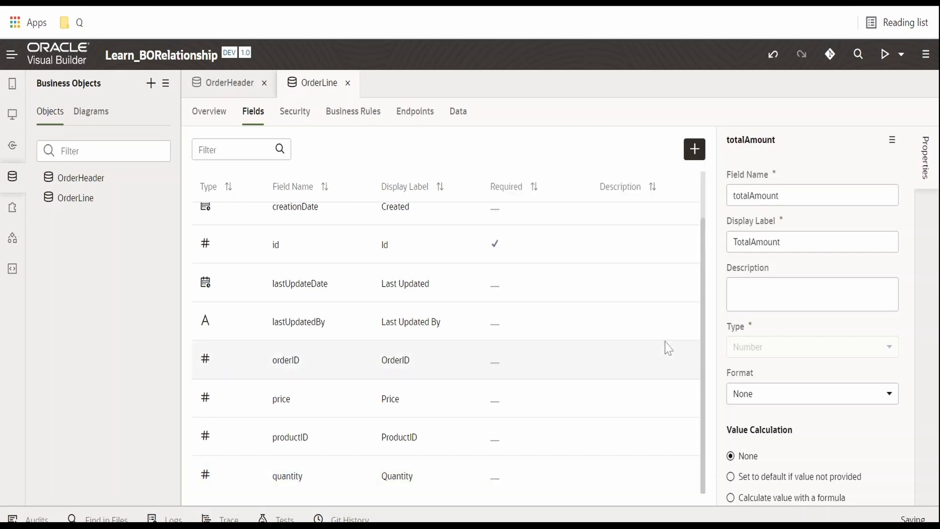
- Examine the data columns of OrderLine and the overview of OrderHeader
click(460, 113)
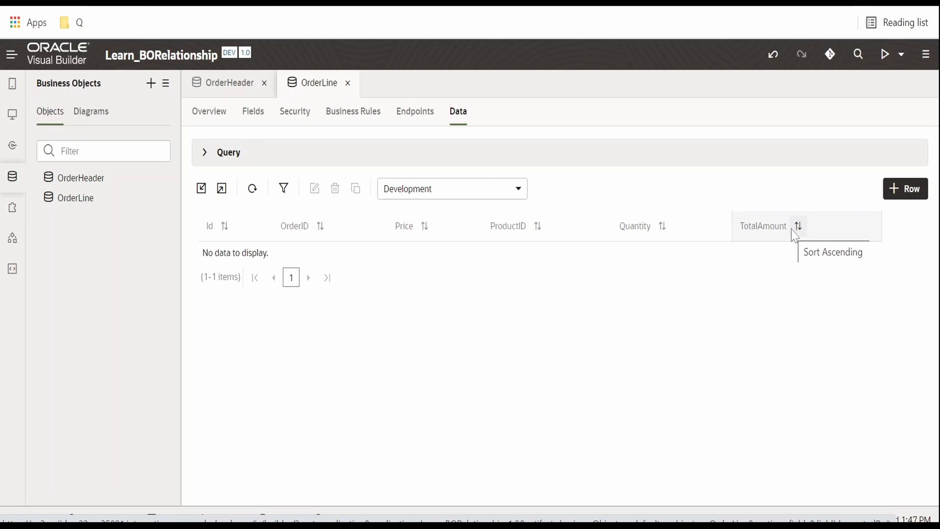
click(223, 84)
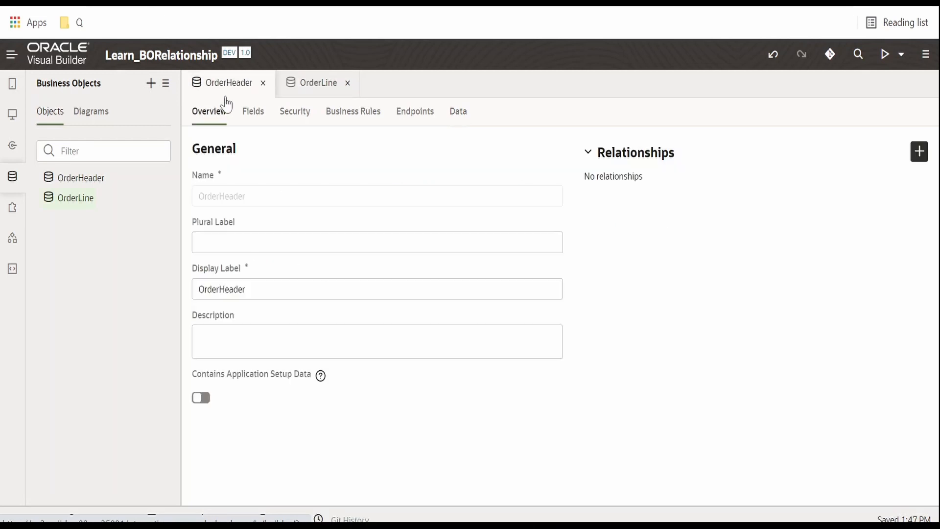
- Create a many-to-one relationship from OrderLine to OrderHeader, enabling the accessor for orderLineCollection on the OrderHeader side as well
click(321, 91)
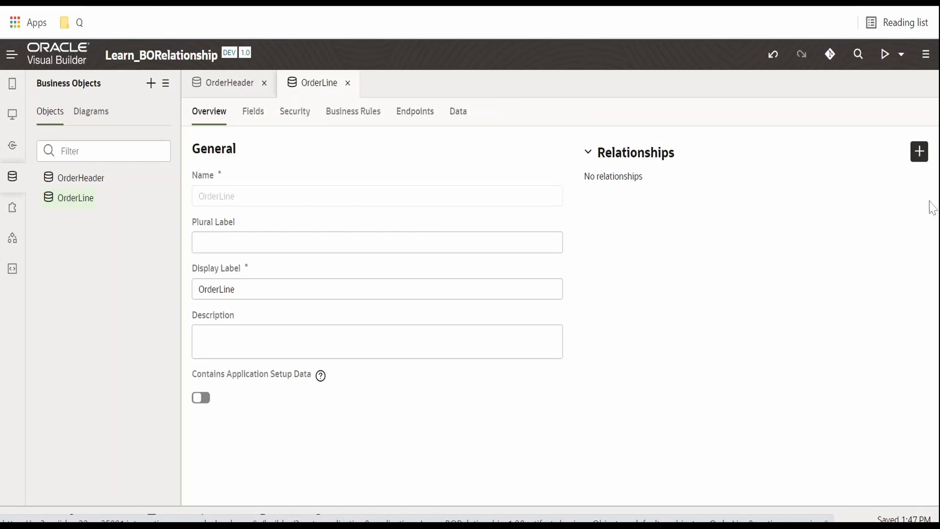
click(919, 151)
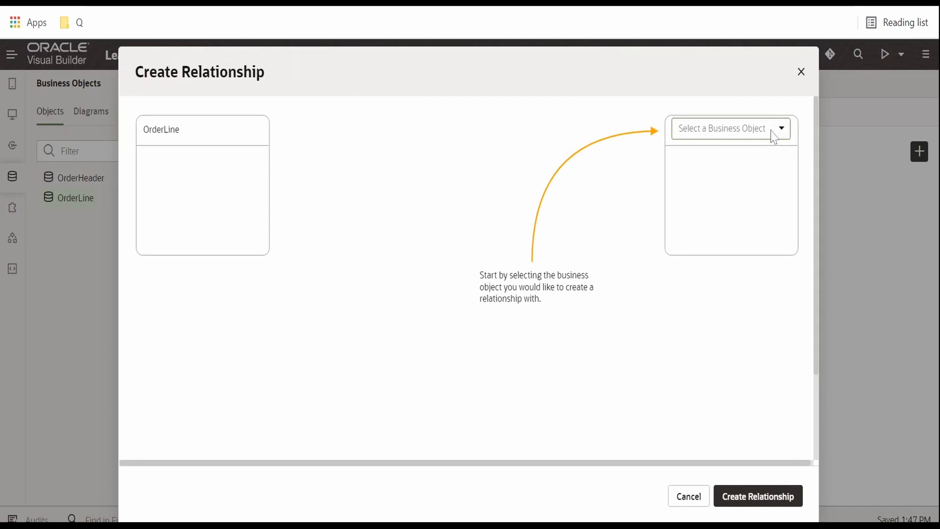
click(774, 137)
click(738, 164)
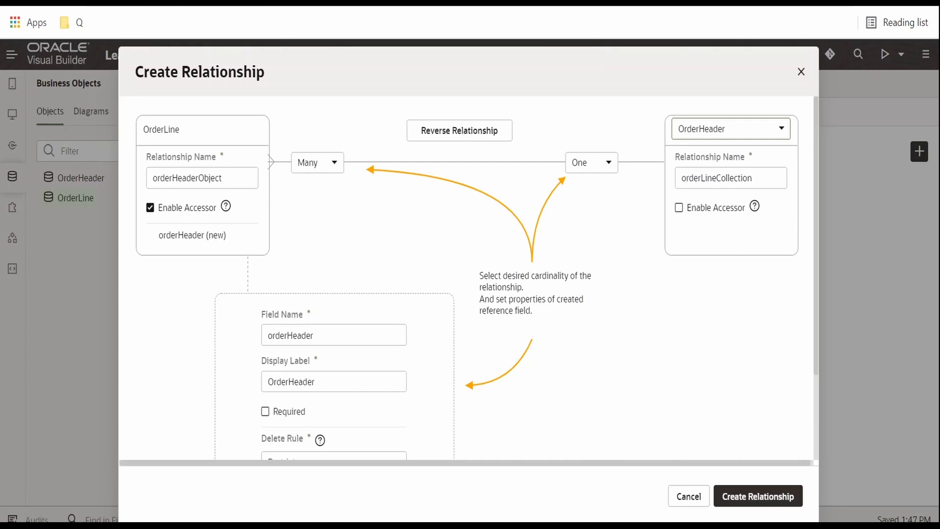
click(680, 209)
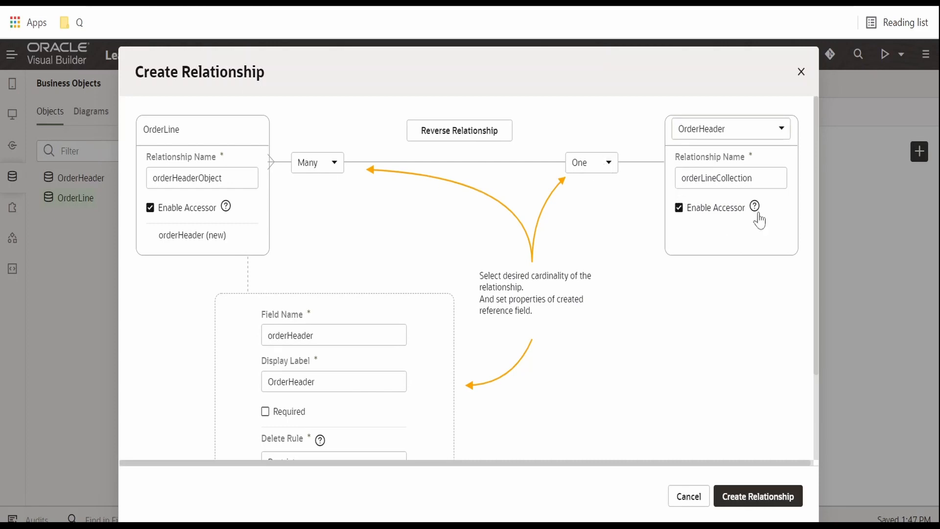
mouse_move(756, 214)
scroll(659, 300, down, 2)
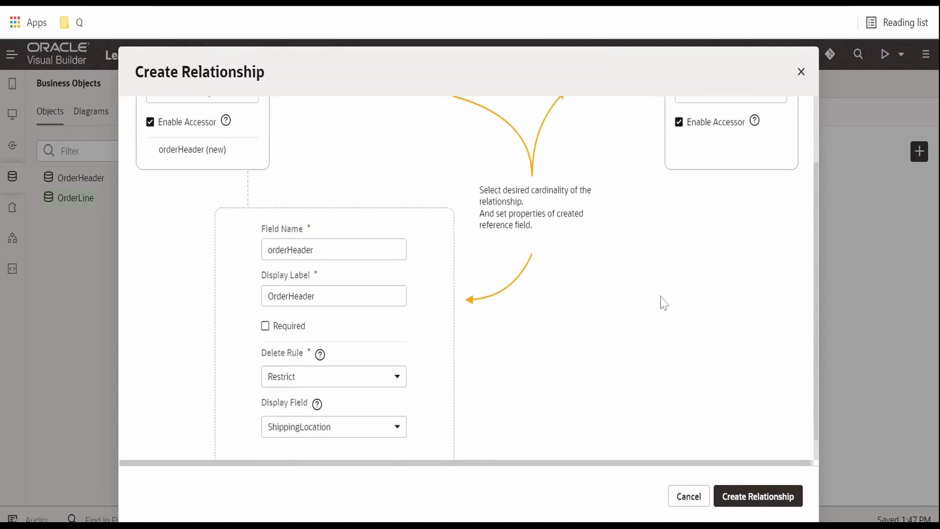
scroll(663, 301, up, 2)
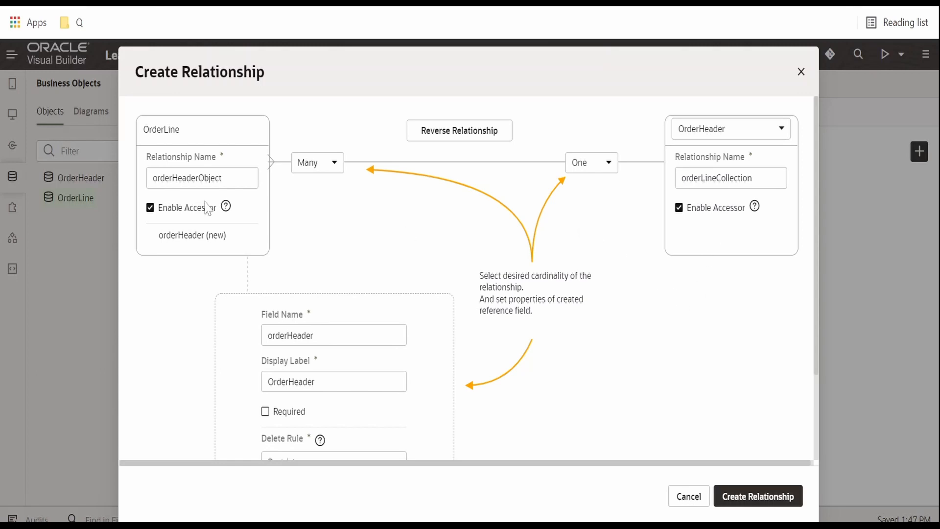
scroll(208, 208, down, 2)
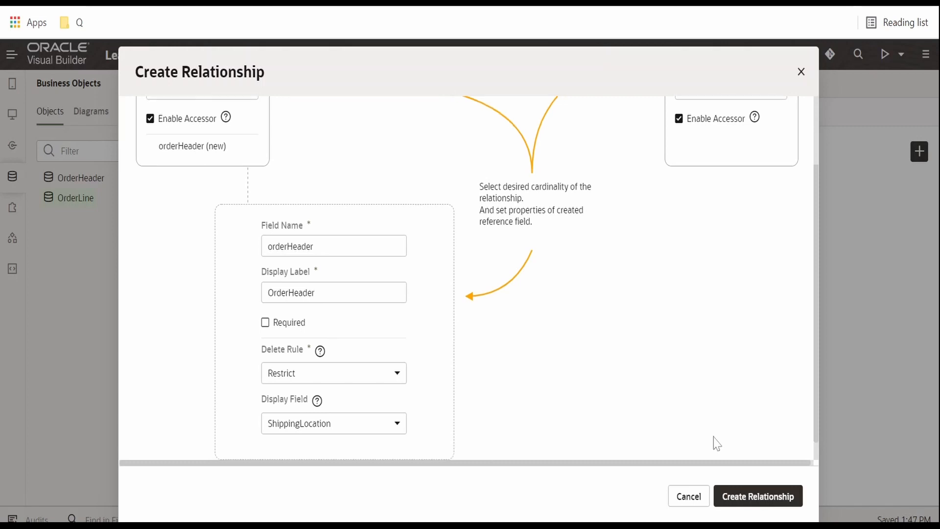
scroll(720, 446, down, 1)
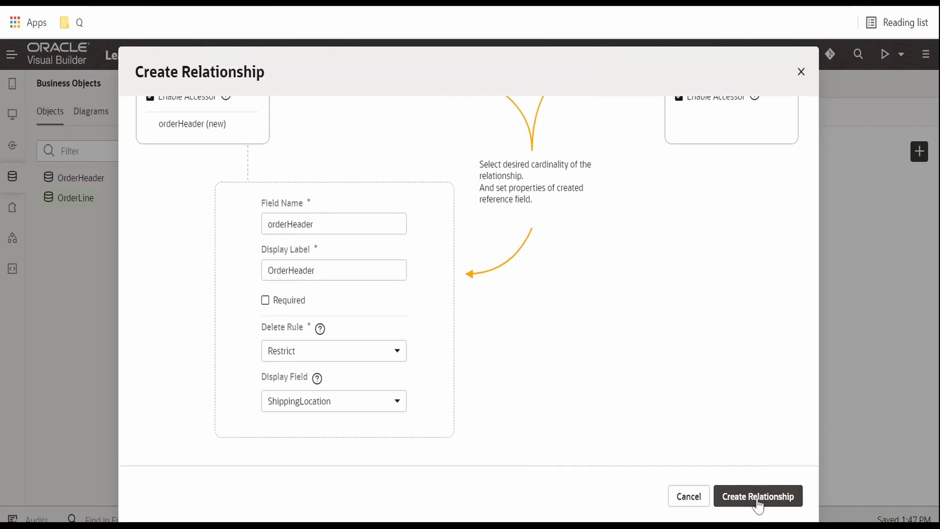
click(757, 500)
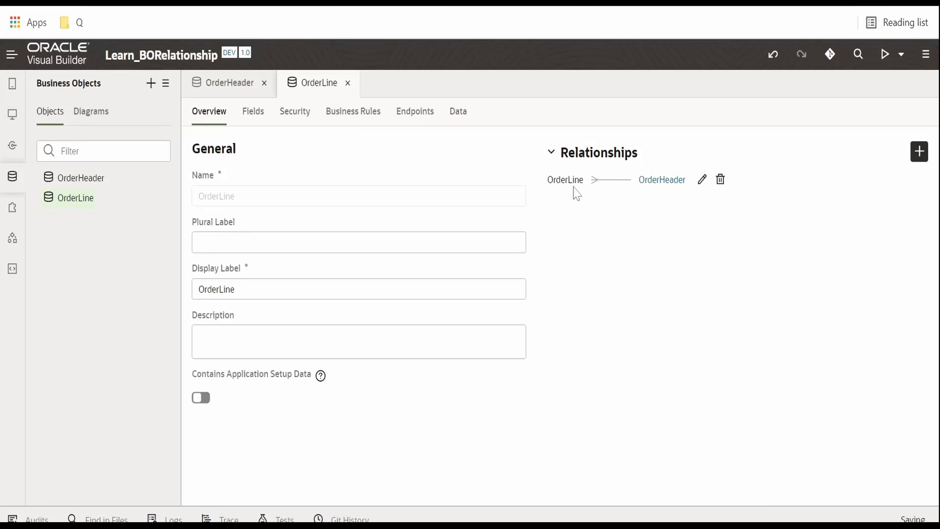
- Compare the relationship in the OrderHeader and OrderLine overviews and examine its settings from the OrderHeader side without changing them
click(87, 182)
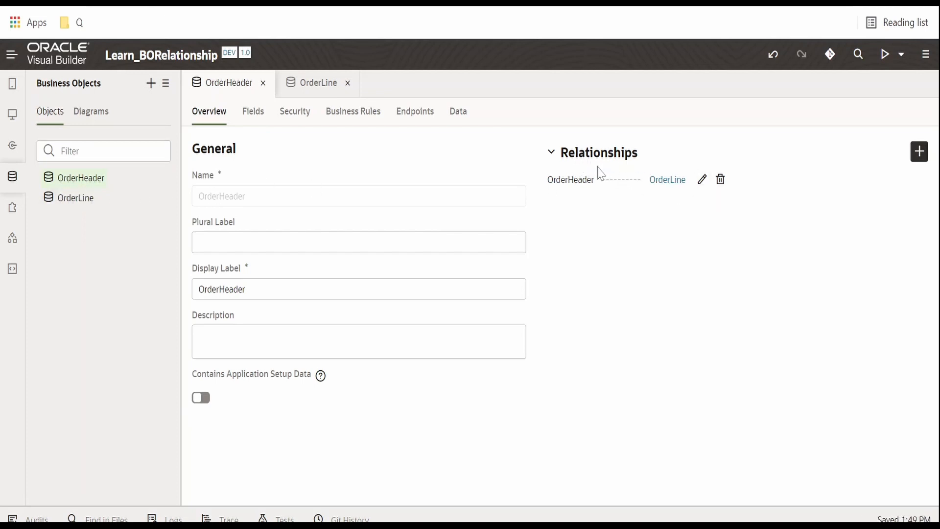
click(76, 198)
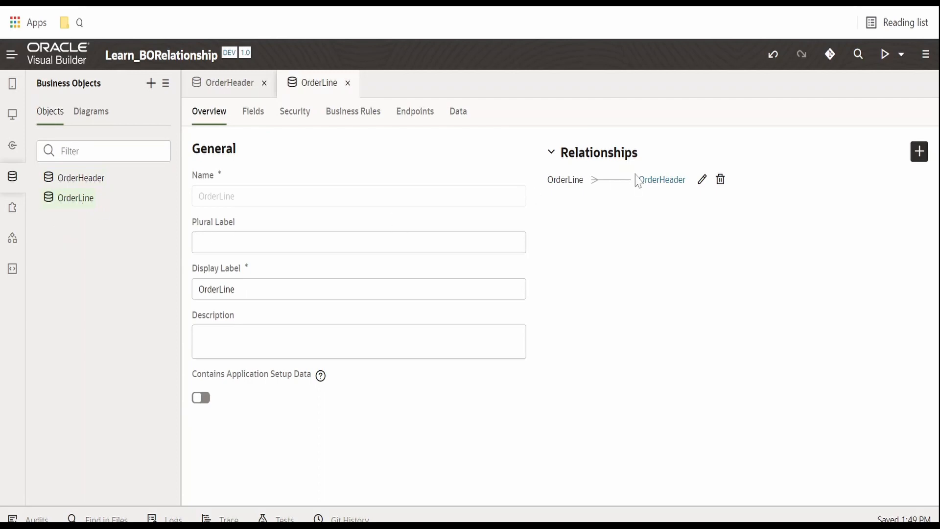
click(81, 178)
click(702, 182)
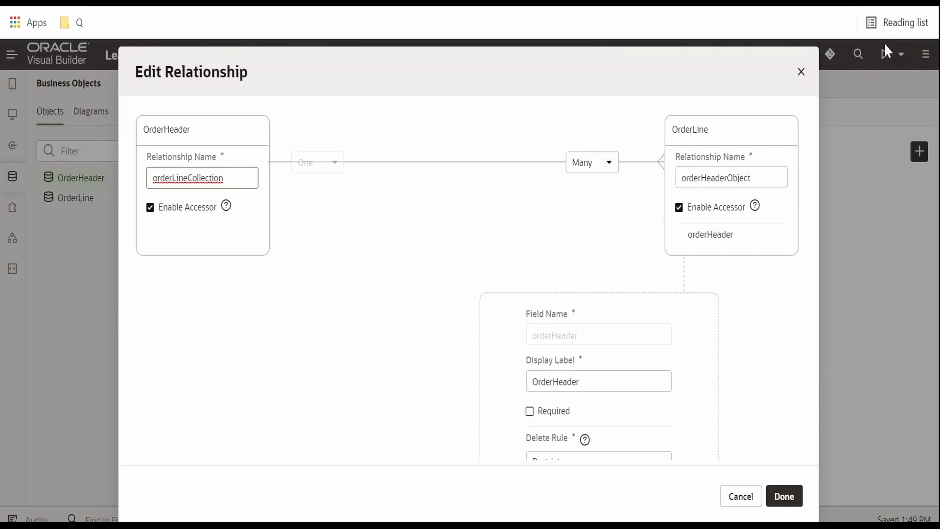
click(801, 72)
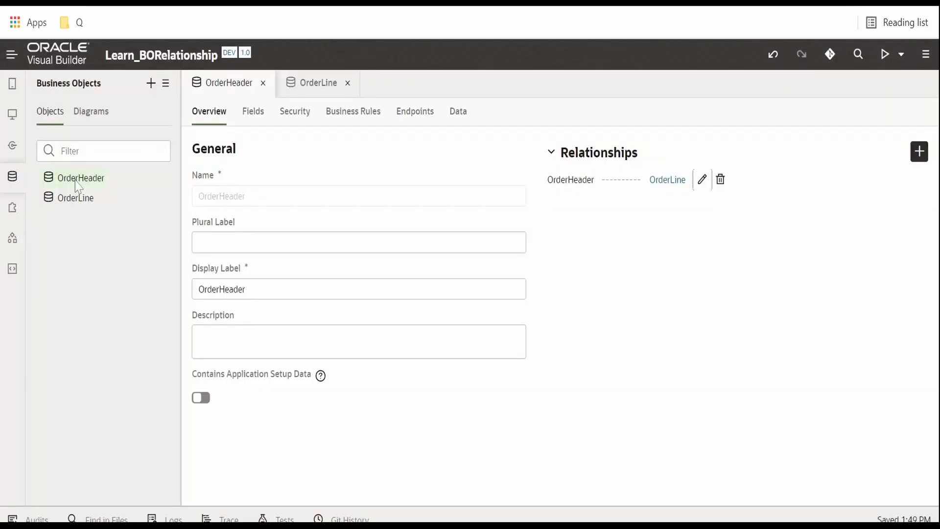
- Start a data row in OrderHeader with the customer ID, the order ID, ShippingLocation Bangalore and SupplierID 1
click(458, 112)
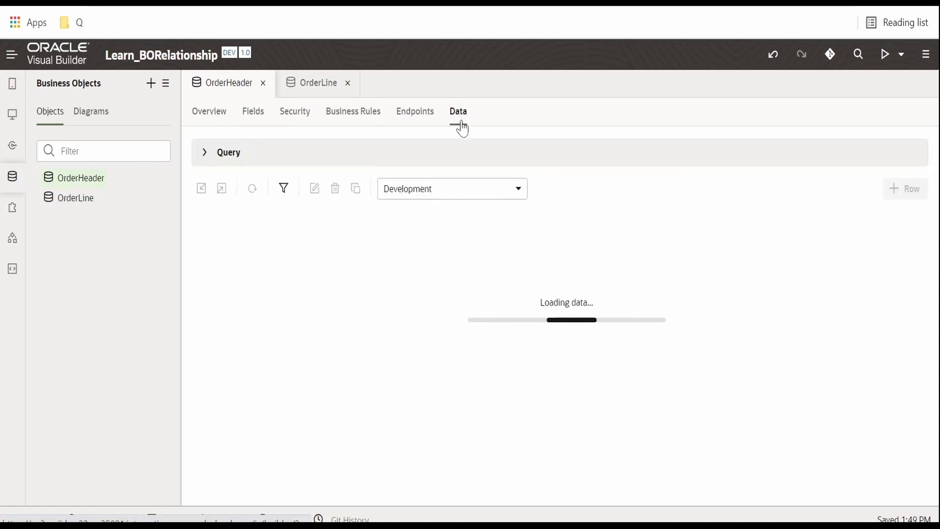
click(905, 190)
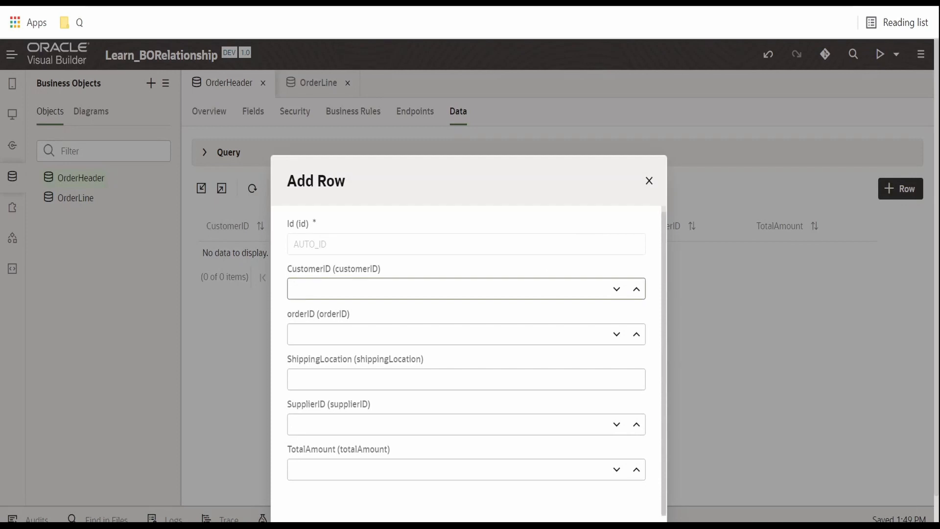
text(101)
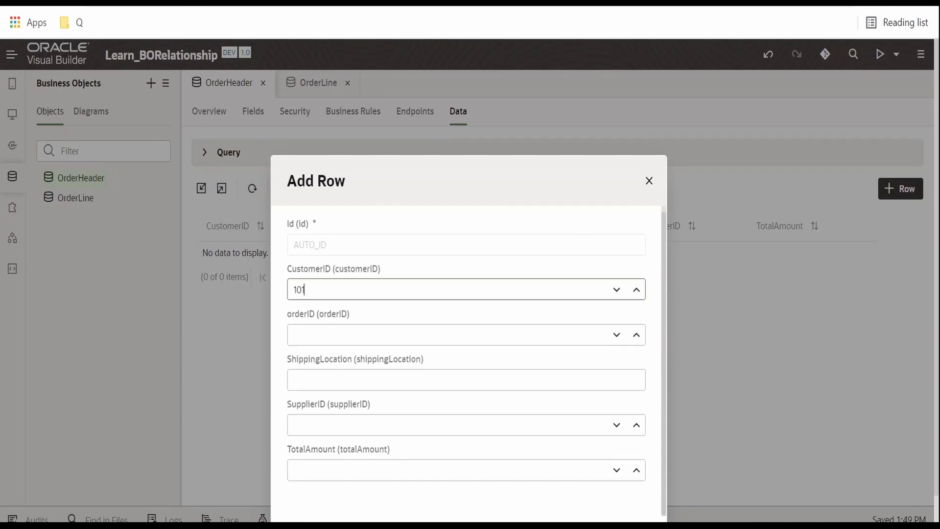
key(Tab)
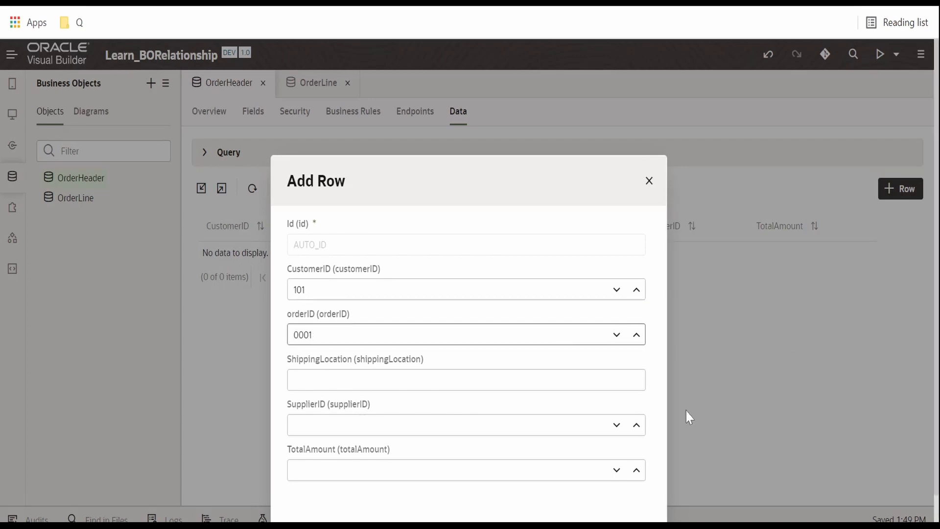
key(Tab)
text(Banga)
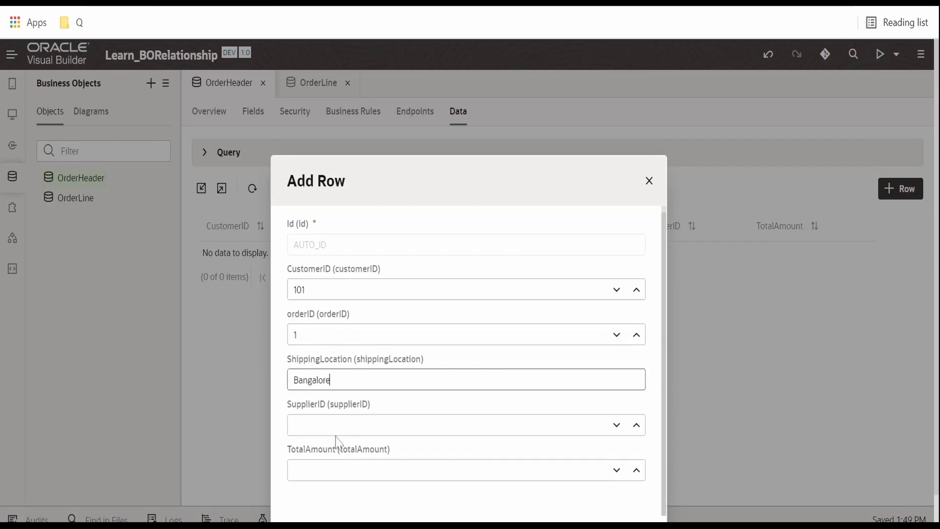
key(Tab)
text(1)
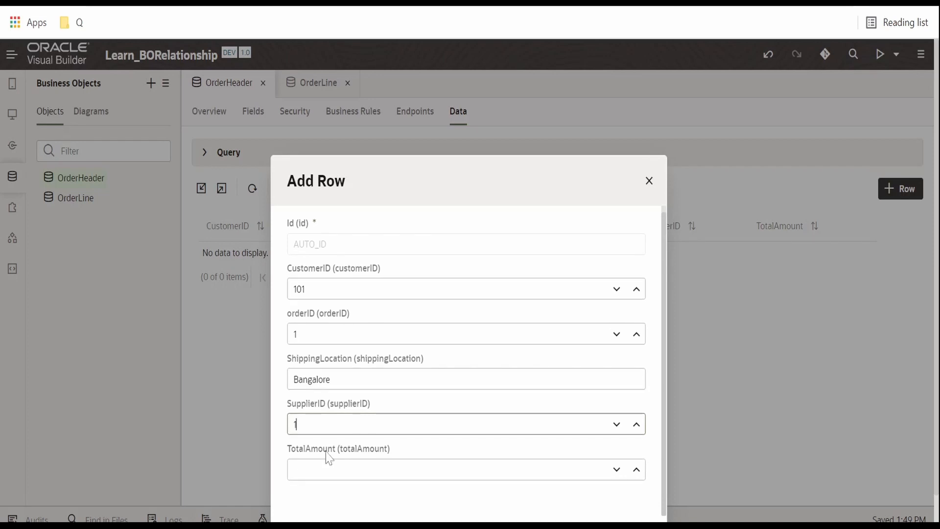
key(Tab)
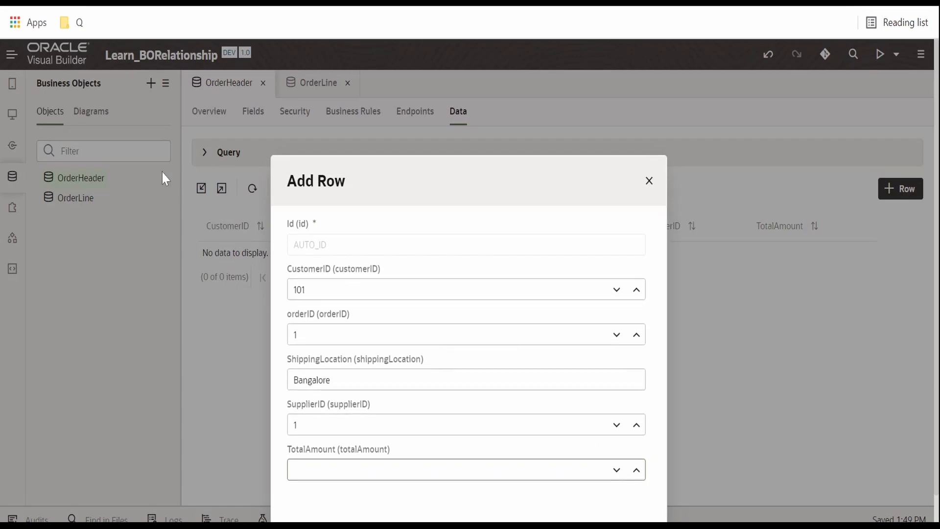
- Add the filled-in row to the OrderHeader data, leaving TotalAmount empty
scroll(363, 311, up, 1)
click(363, 296)
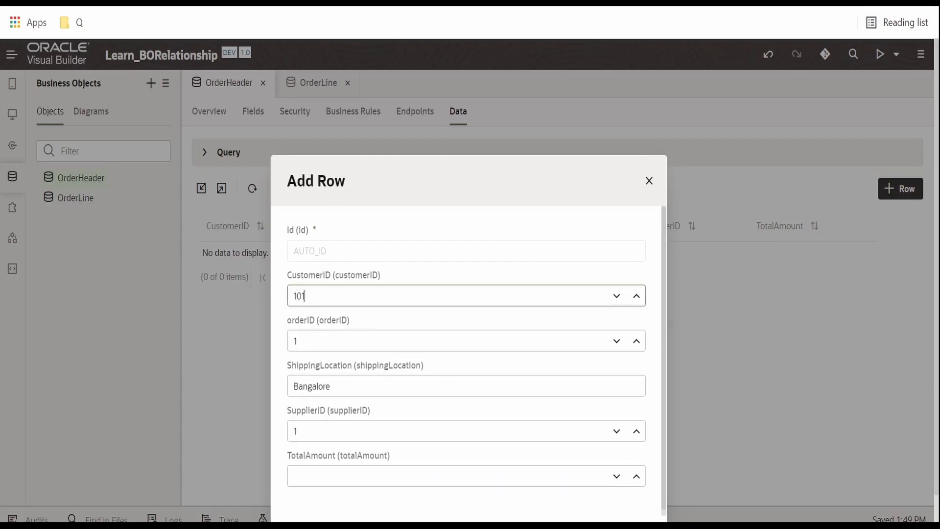
drag(304, 296, 290, 304)
drag(300, 342, 204, 336)
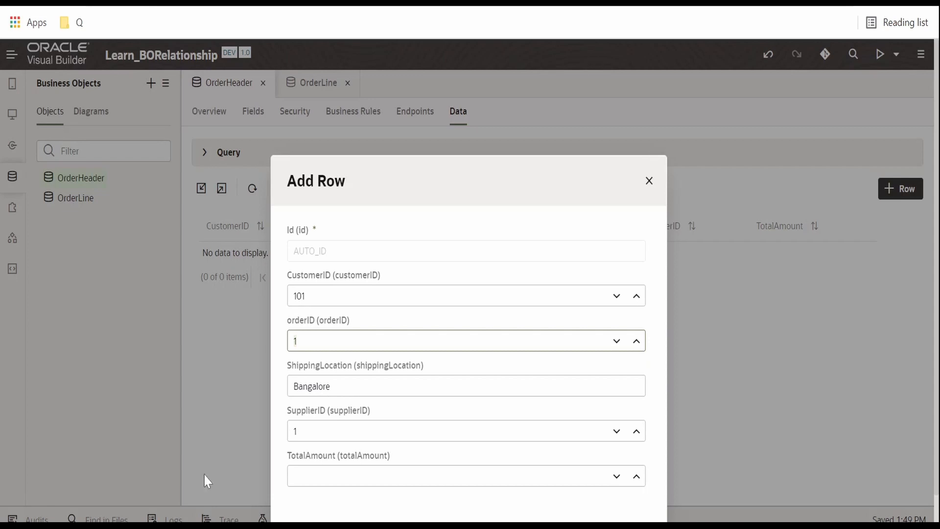
click(399, 476)
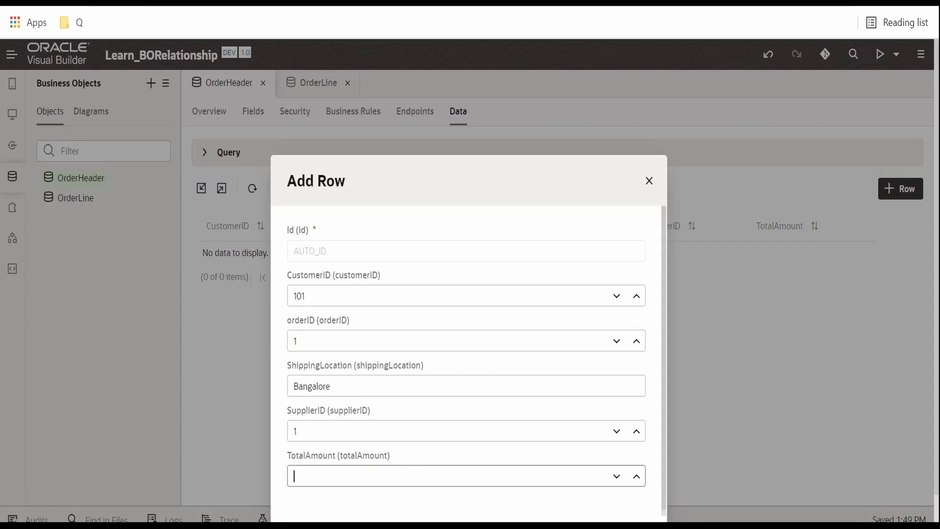
scroll(387, 477, down, 1)
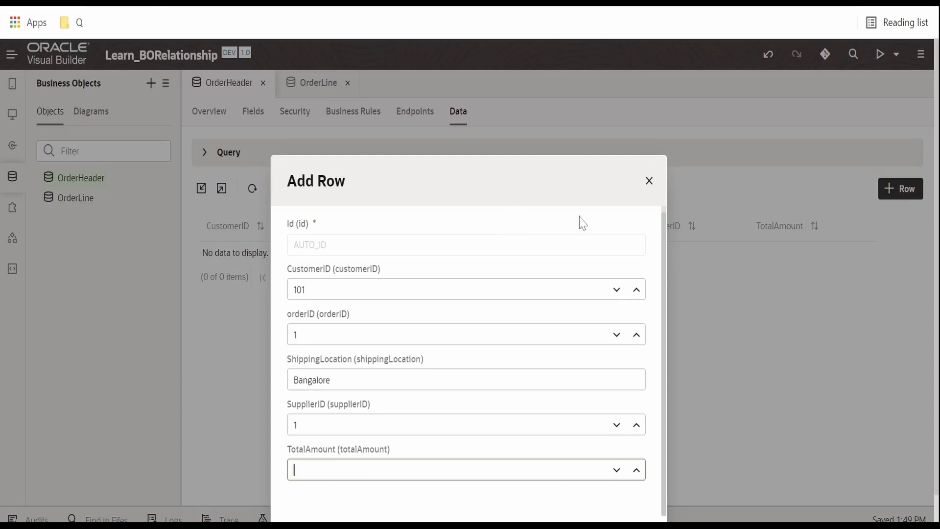
scroll(686, 489, down, 1)
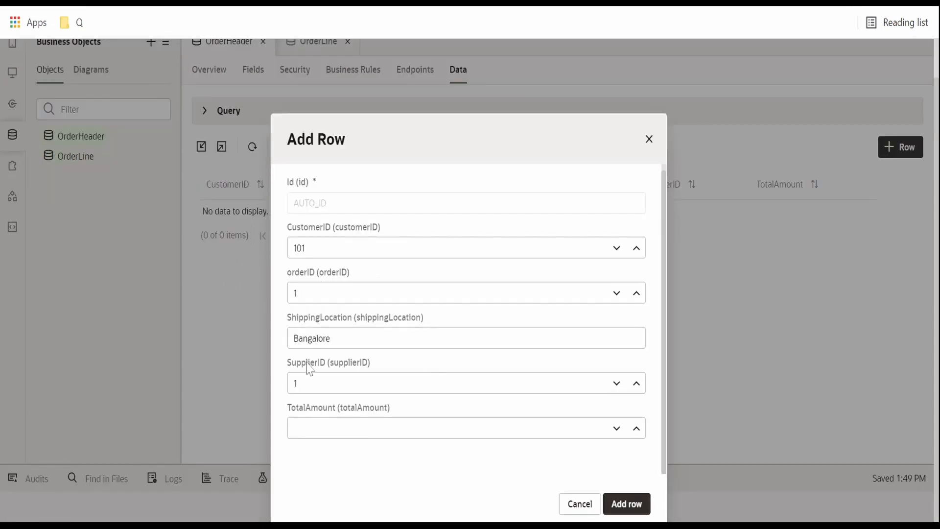
click(626, 508)
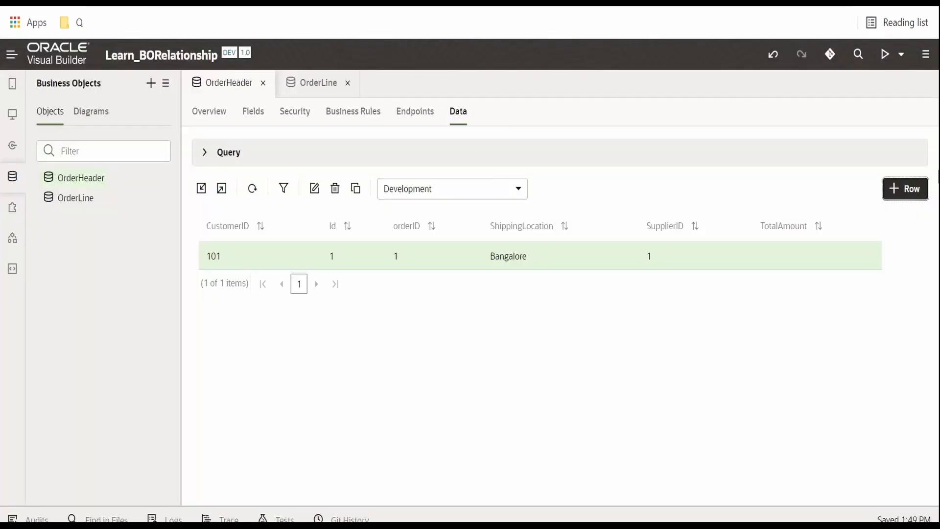
- Add a second OrderHeader row with the customer ID, the order ID, ShippingLocation Mumbai and SupplierID 1, leaving TotalAmount empty
click(910, 191)
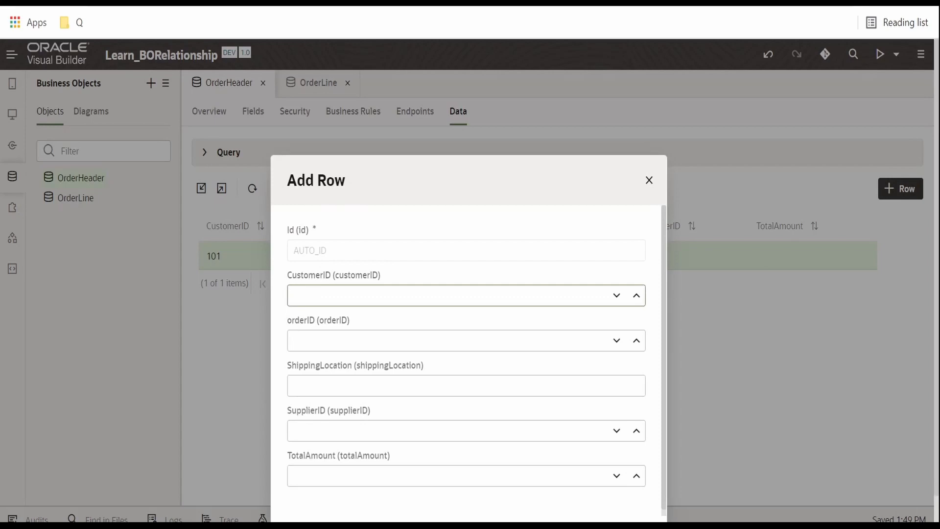
text(19)
text(02)
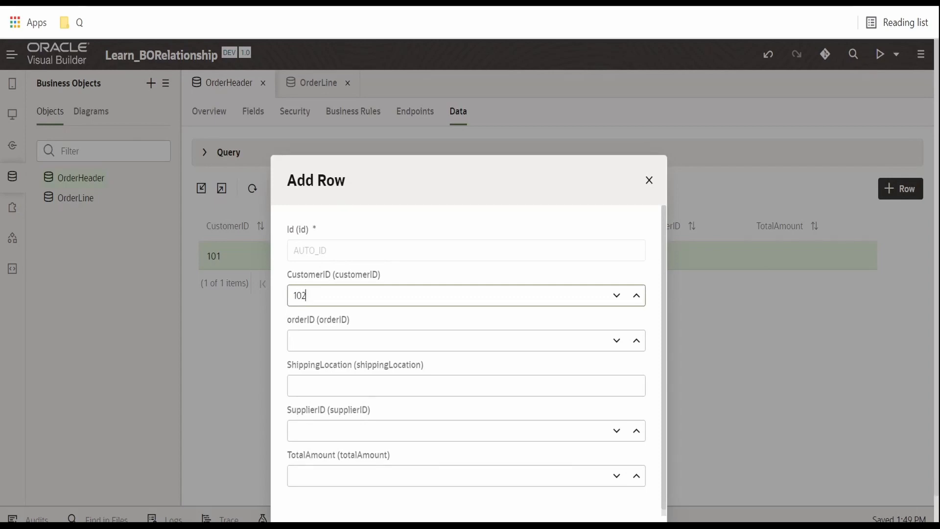
click(295, 341)
text(2)
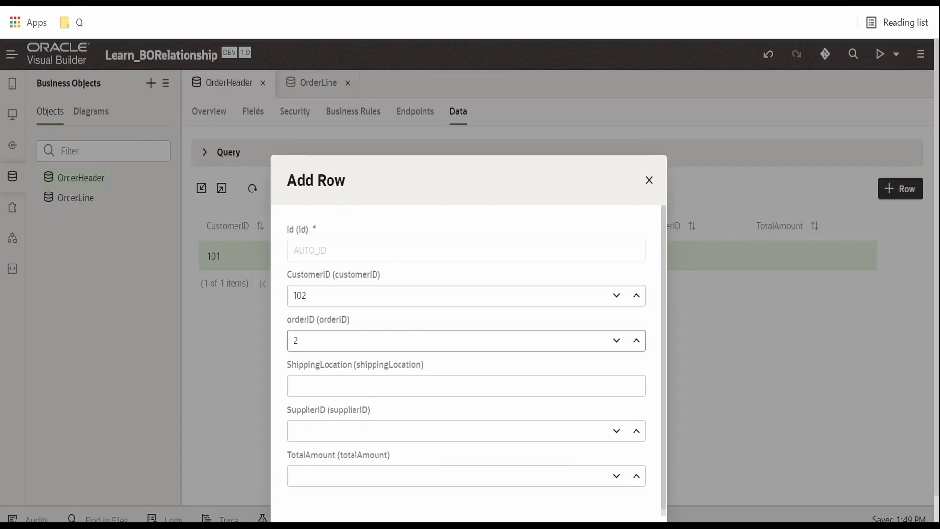
click(294, 385)
text(M)
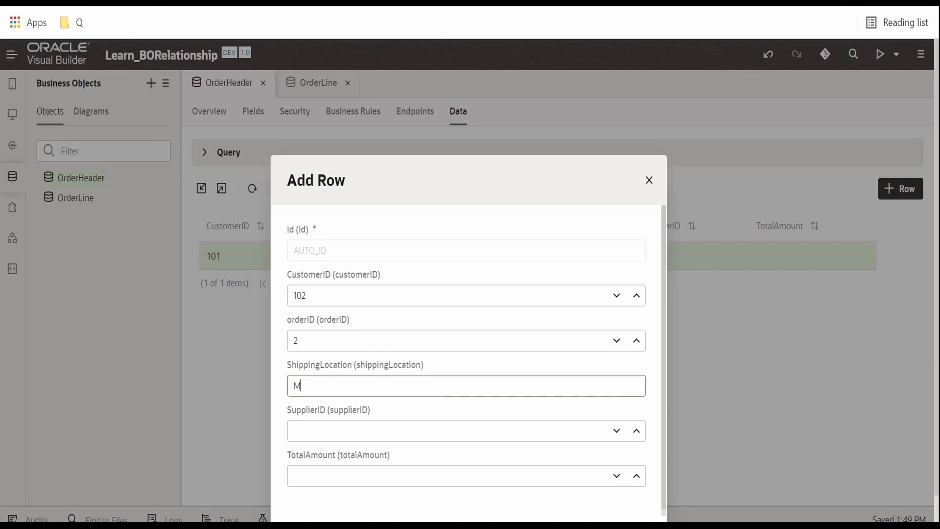
text(umbai)
click(294, 431)
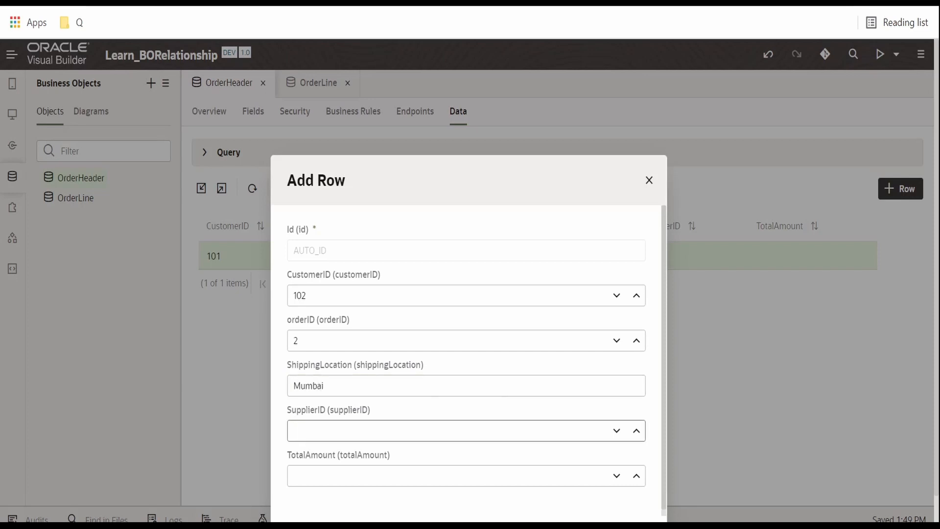
text(1)
scroll(661, 404, down, 2)
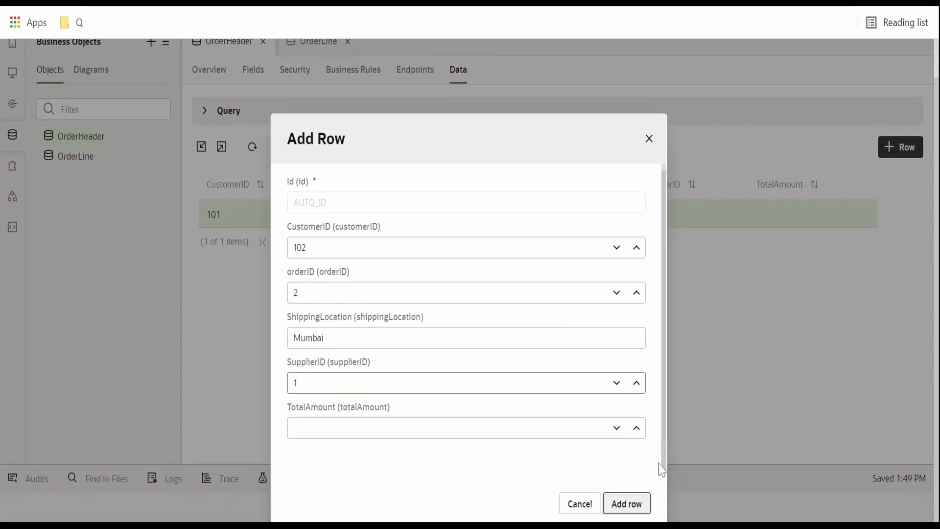
click(626, 503)
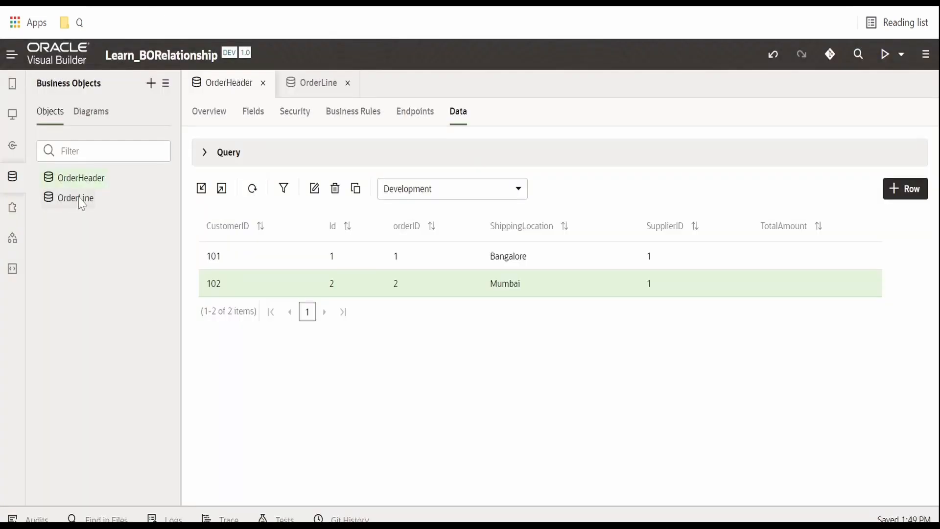
- In the OrderLine data, start a row linked to OrderHeader Bangalore (1) with the order ID and ProductID 20001
click(79, 198)
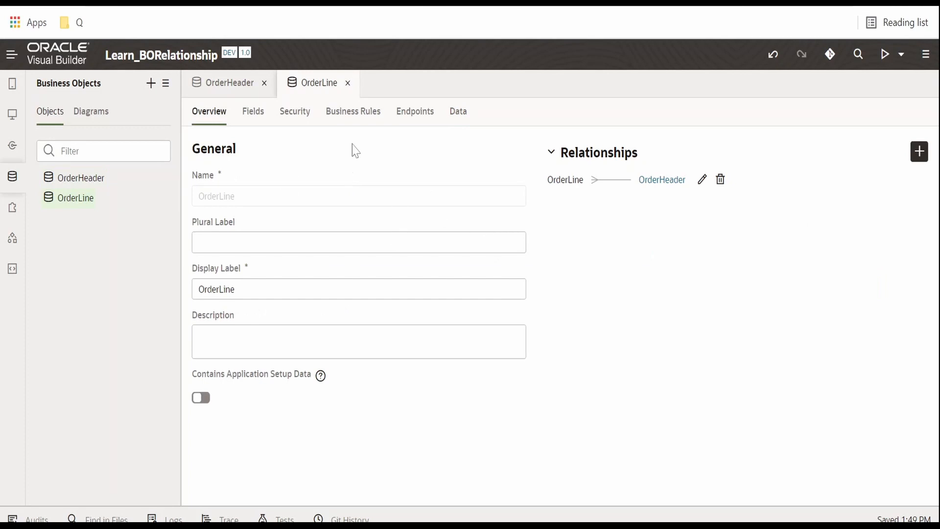
click(459, 114)
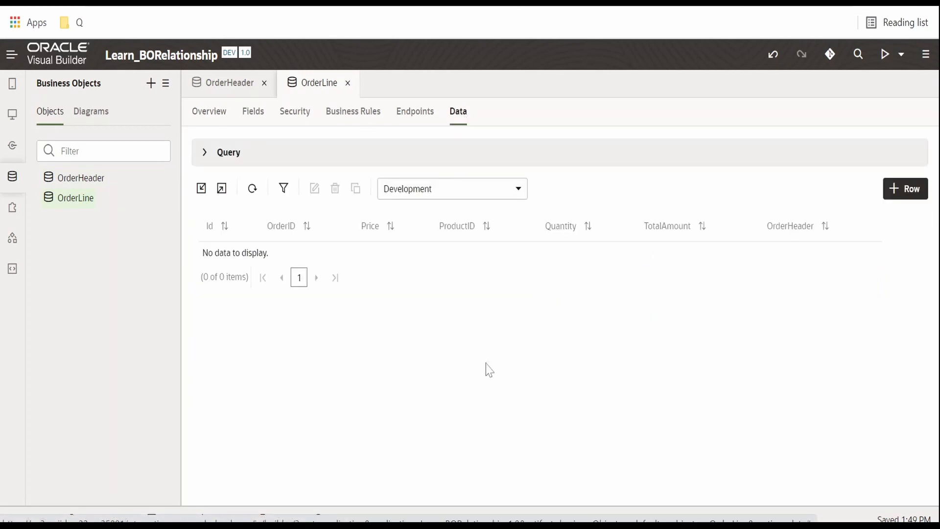
click(59, 180)
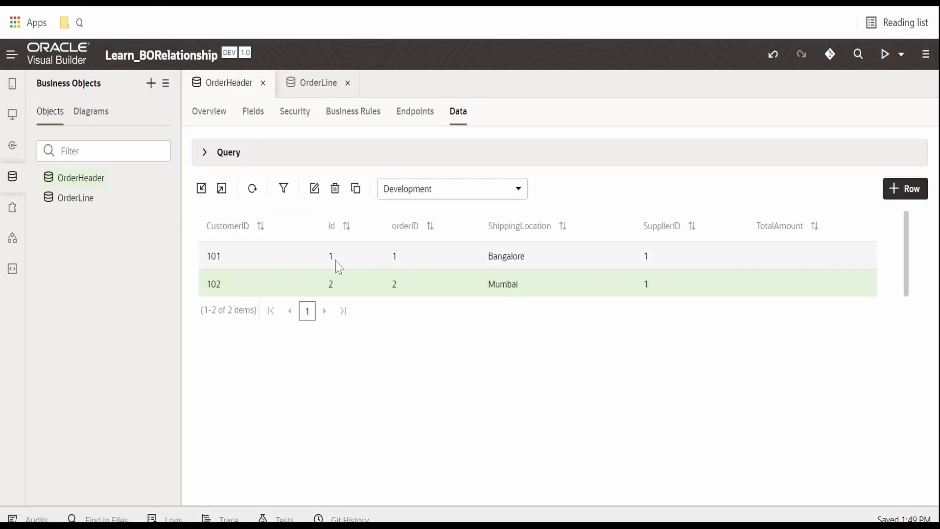
click(77, 200)
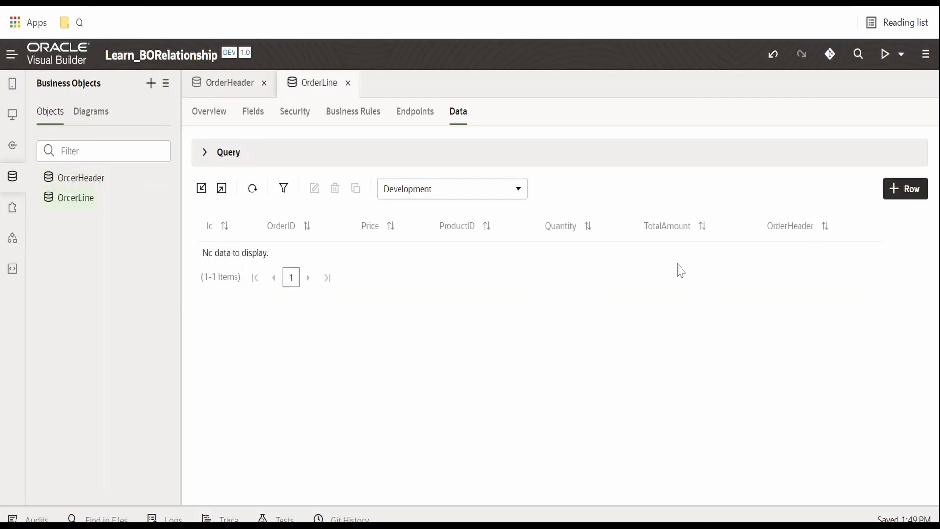
click(920, 195)
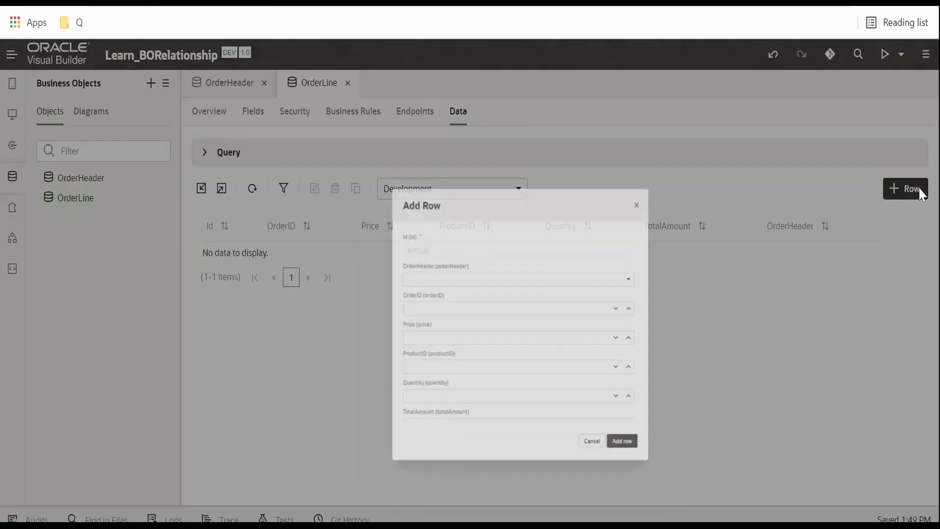
click(467, 257)
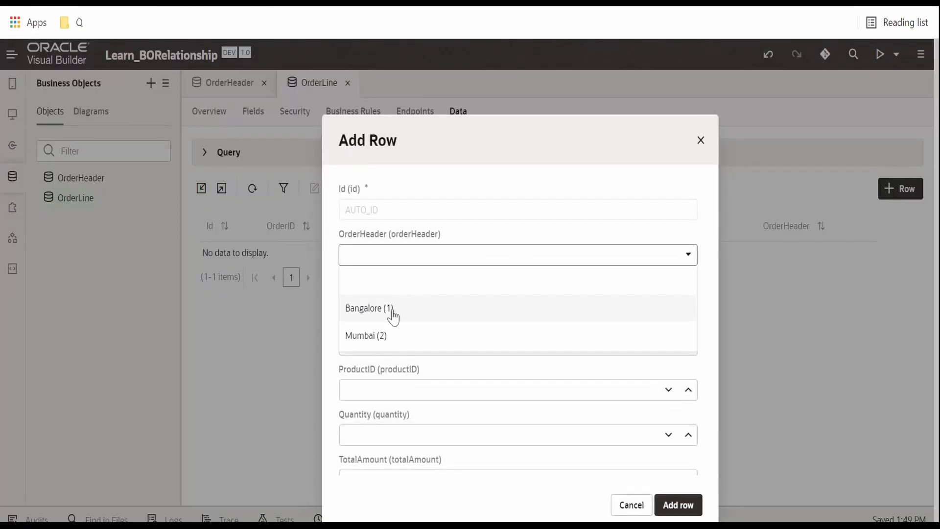
click(373, 313)
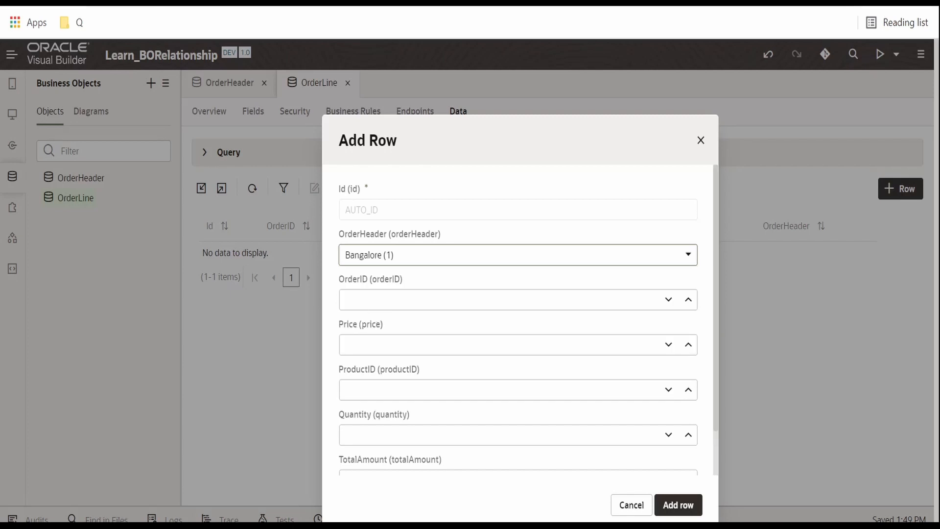
click(368, 305)
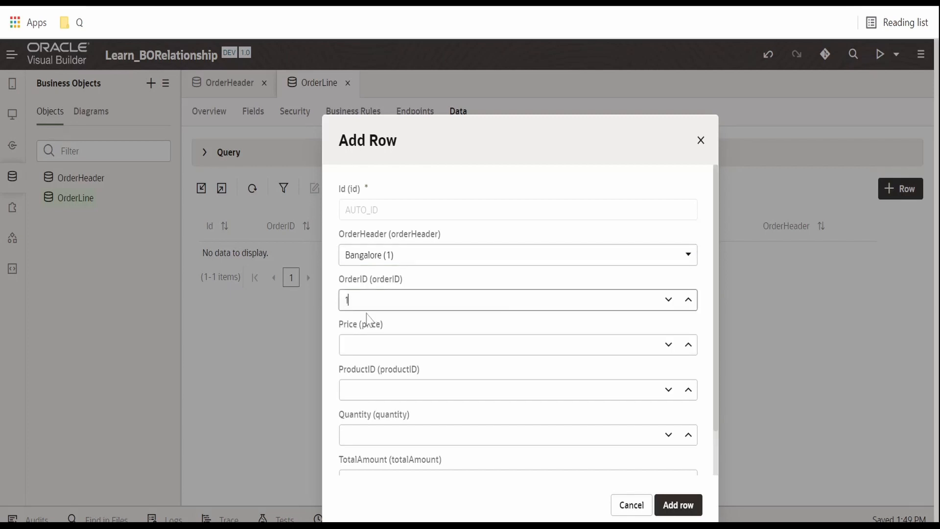
key(Tab)
key(Tab)
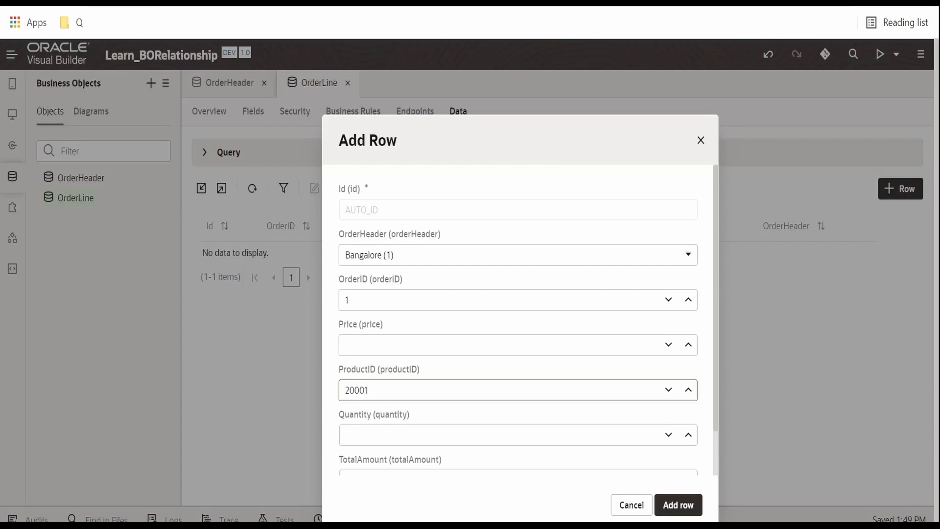
- Set the new OrderLine row's Price to 25000 and Quantity to 2, and add the row with TotalAmount empty
click(362, 344)
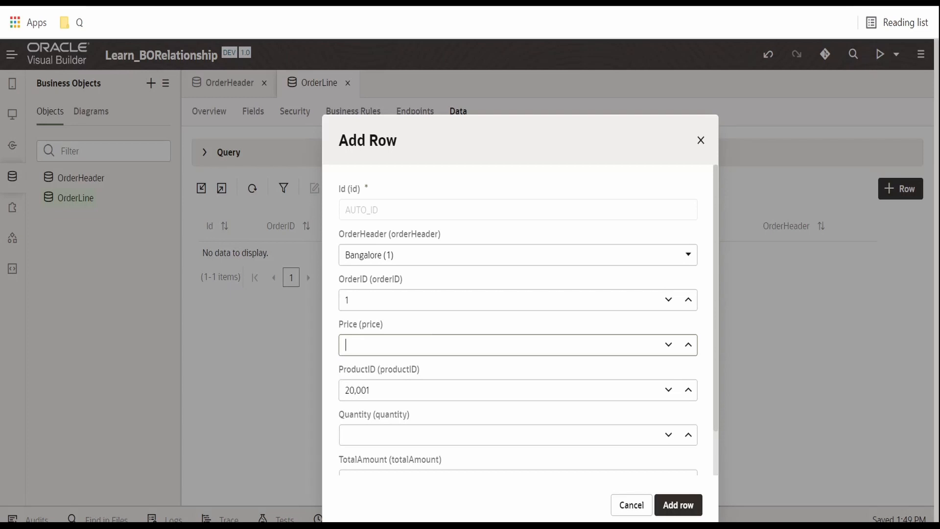
text(25000)
scroll(438, 428, down, 1)
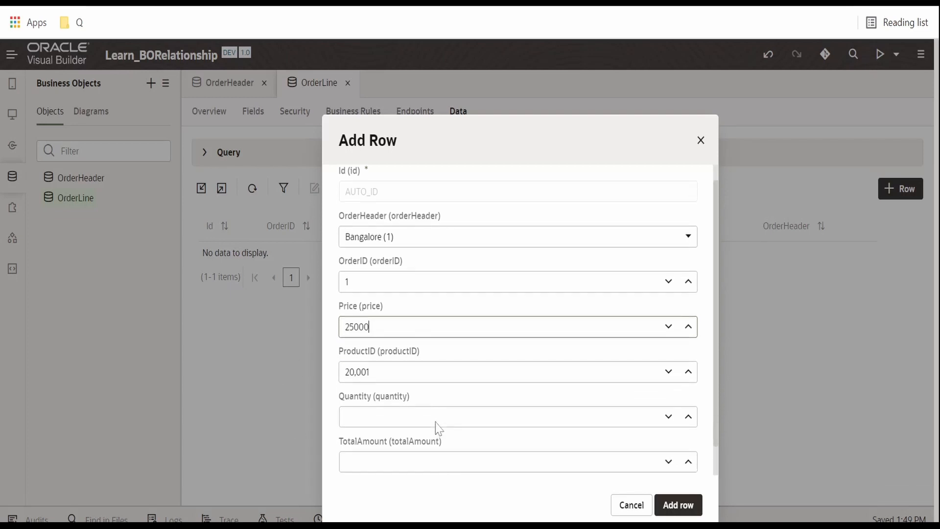
scroll(438, 428, down, 1)
click(438, 383)
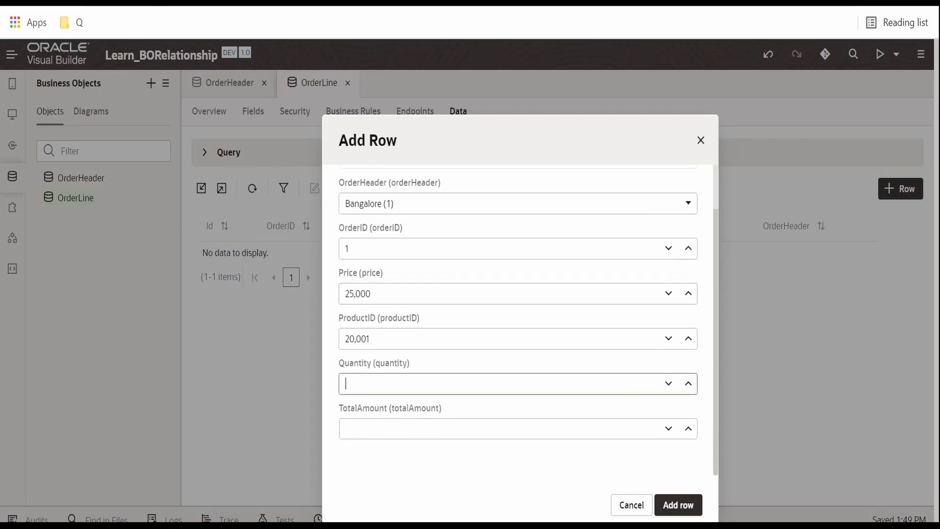
text(2)
click(384, 470)
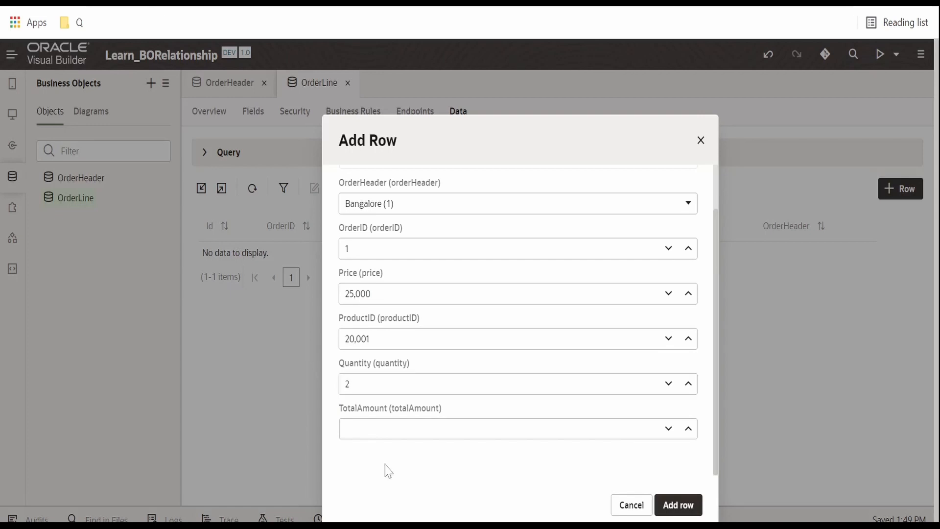
click(677, 506)
- Start a second OrderLine row linked to OrderHeader Bangalore (1) with the order ID and ProductID 20002
click(907, 195)
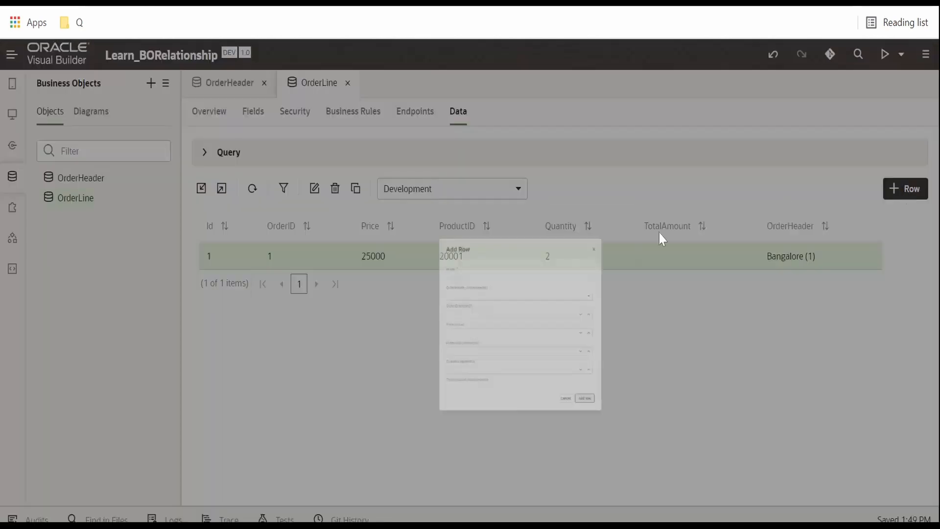
click(396, 257)
click(384, 307)
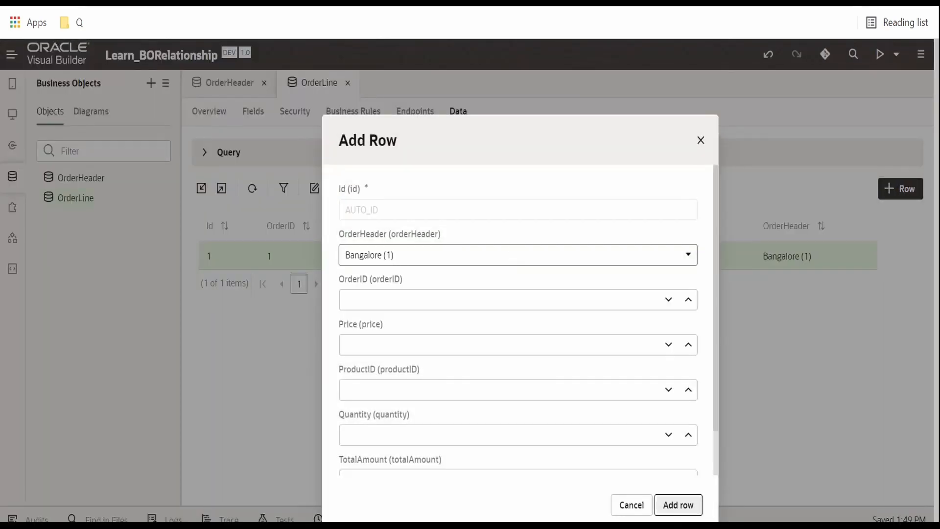
click(392, 301)
text(1)
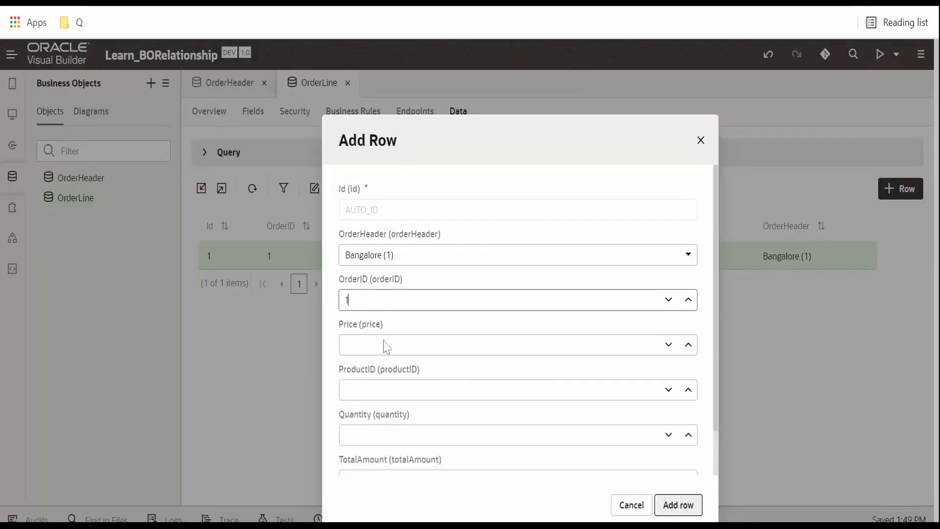
click(387, 346)
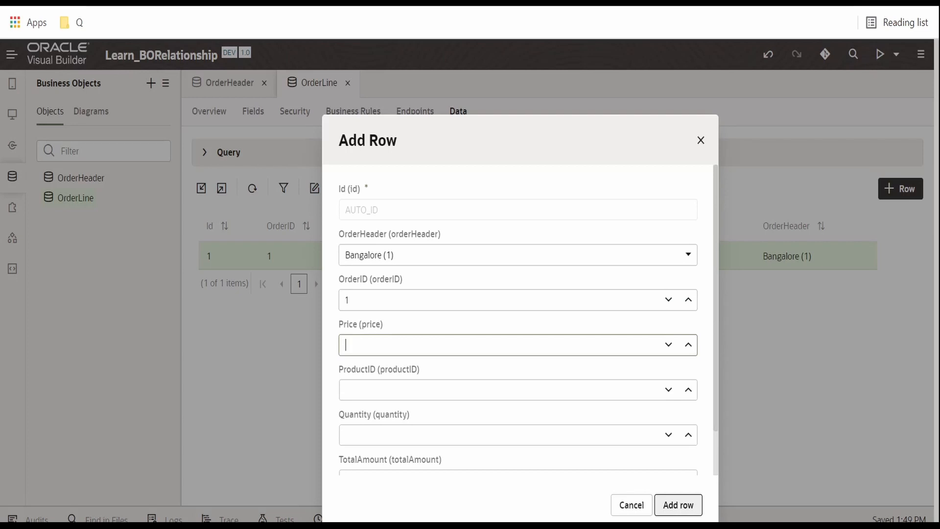
click(386, 390)
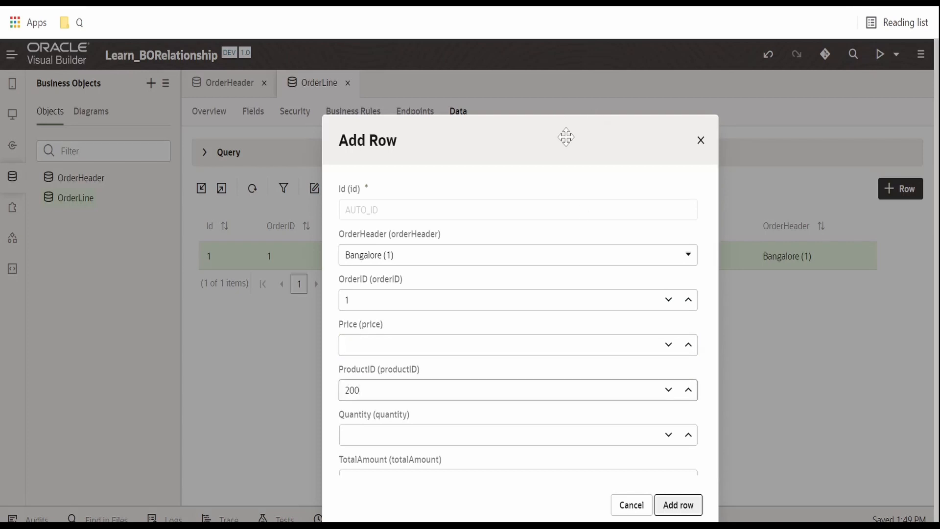
drag(562, 135, 529, 215)
click(411, 390)
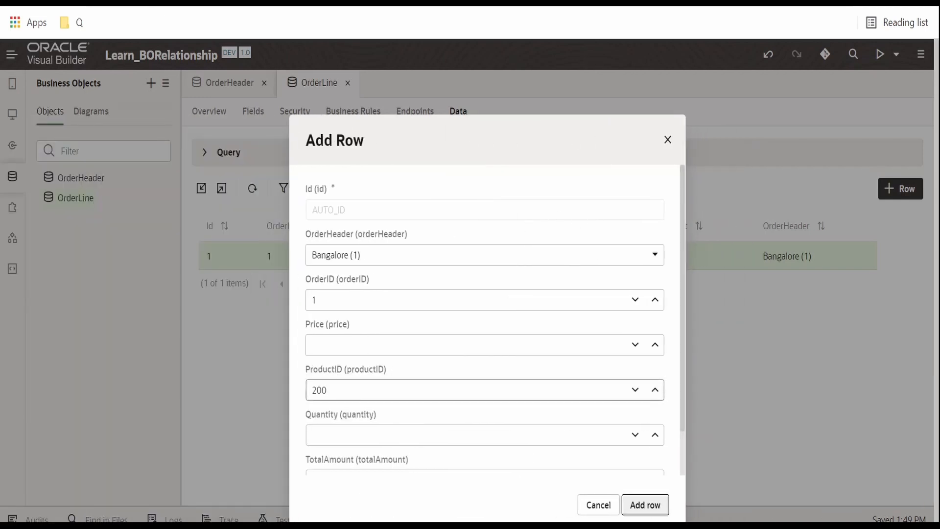
text(02)
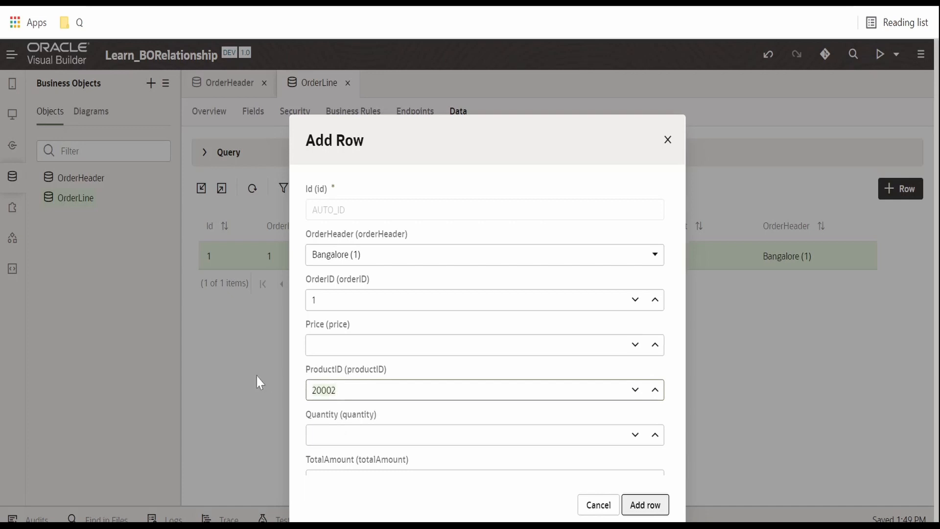
- Set the second OrderLine row's Price to 350 and Quantity to 2, and add it without a TotalAmount
click(316, 345)
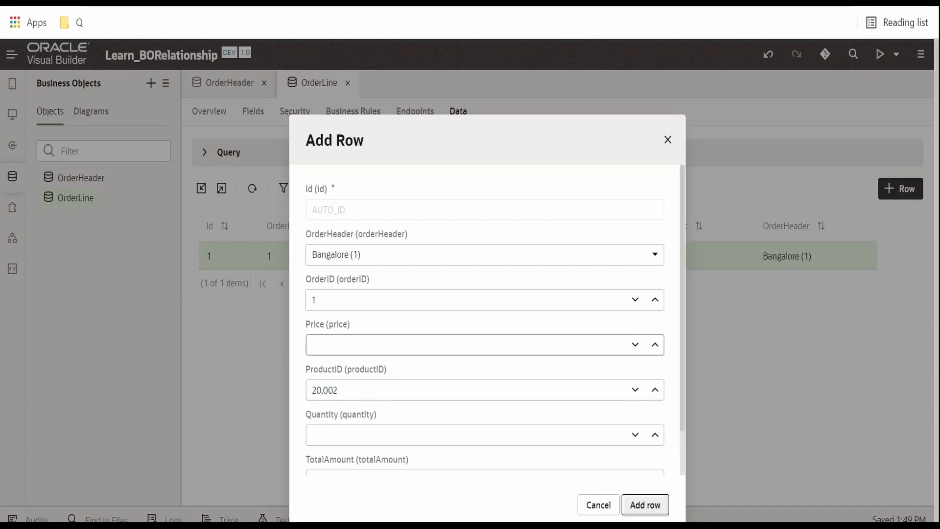
text(350)
scroll(411, 379, down, 2)
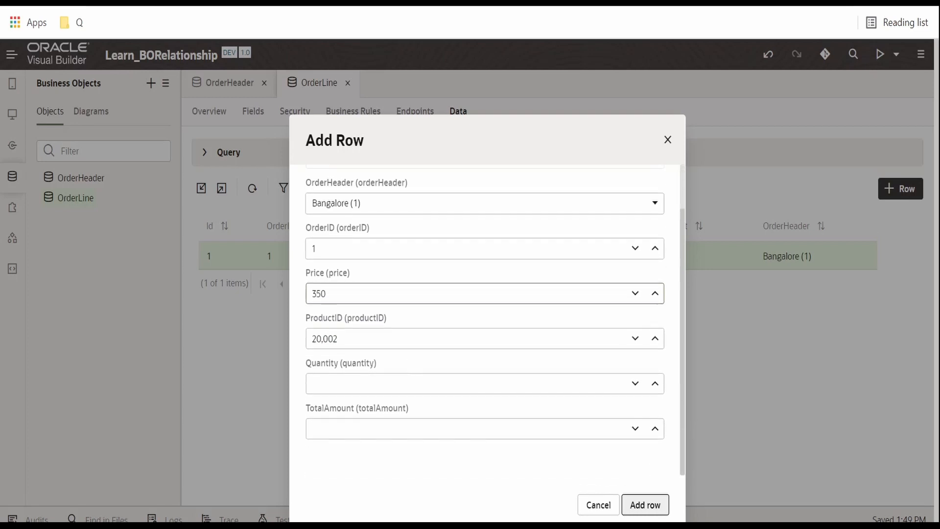
click(411, 382)
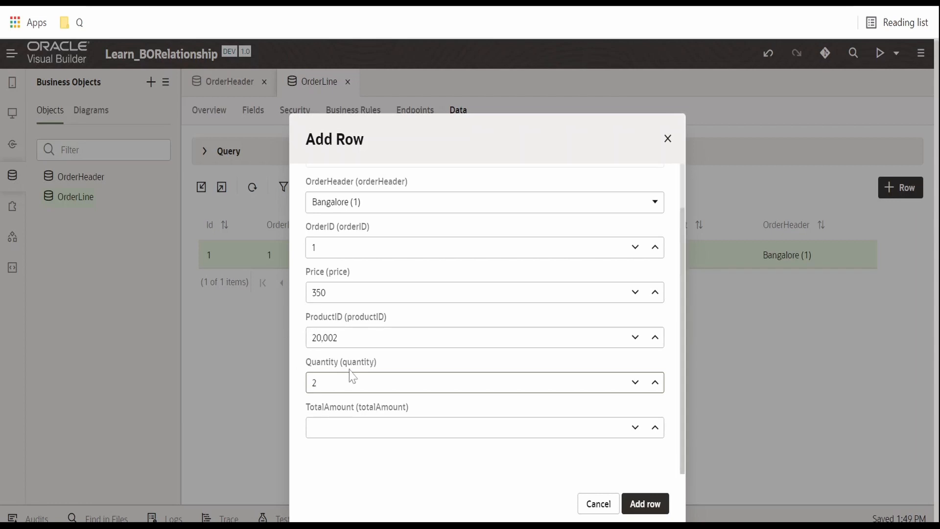
click(645, 504)
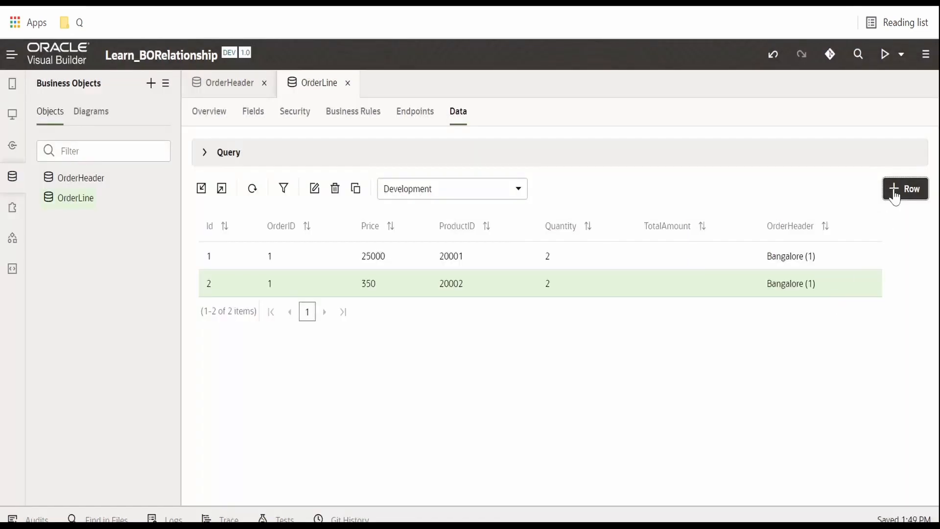
- Start a third OrderLine row linked to OrderHeader Bangalore (1), entering 20003 as the OrderID and 300 as the Price
click(895, 196)
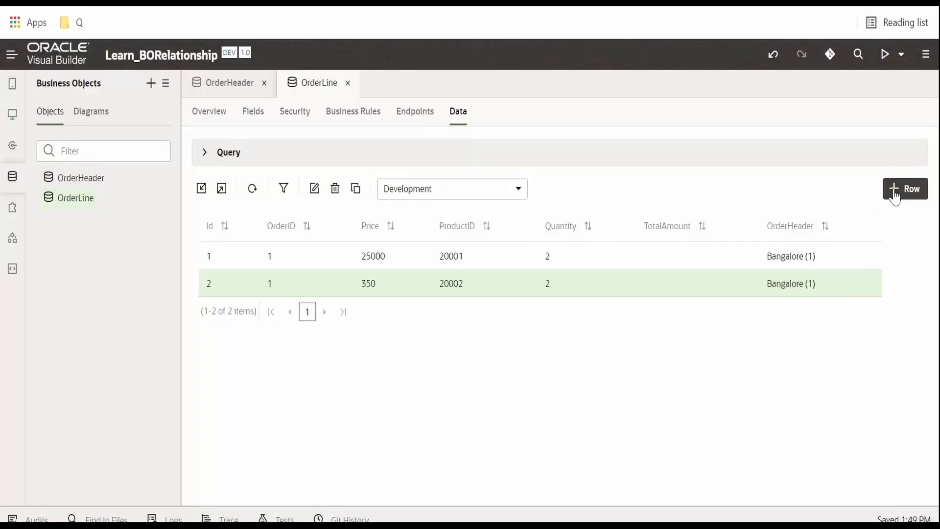
click(393, 255)
click(381, 309)
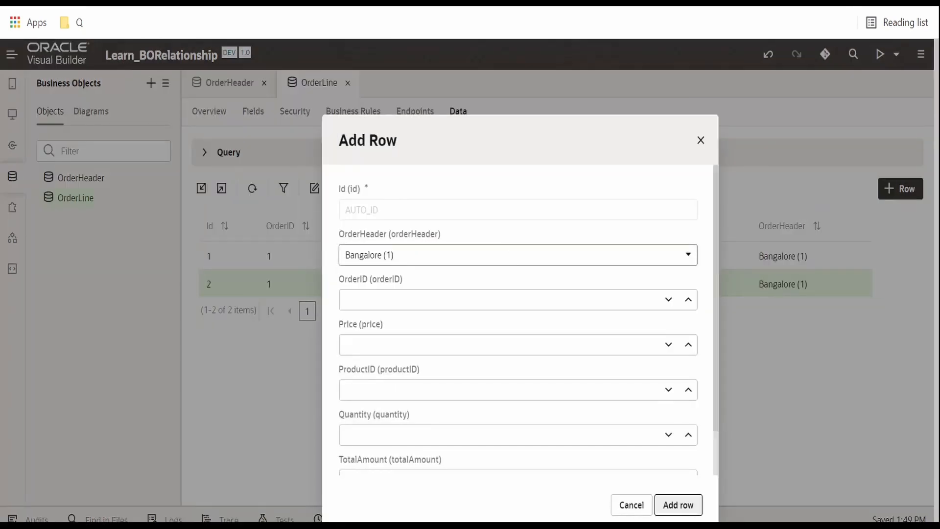
click(381, 300)
text(20003)
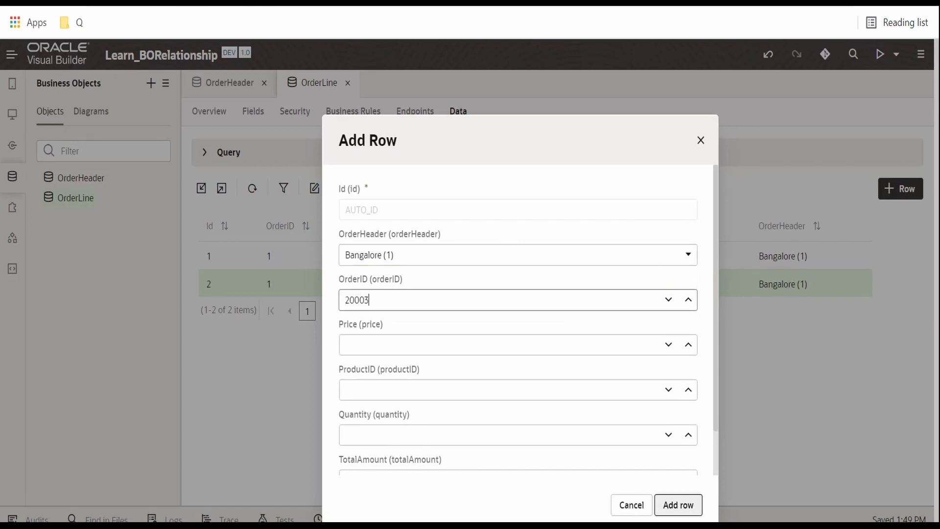
click(381, 345)
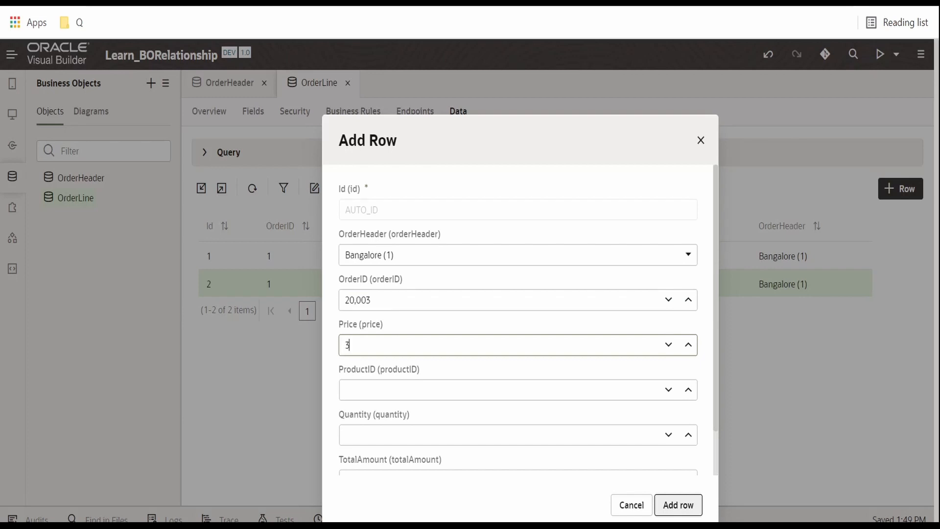
click(346, 390)
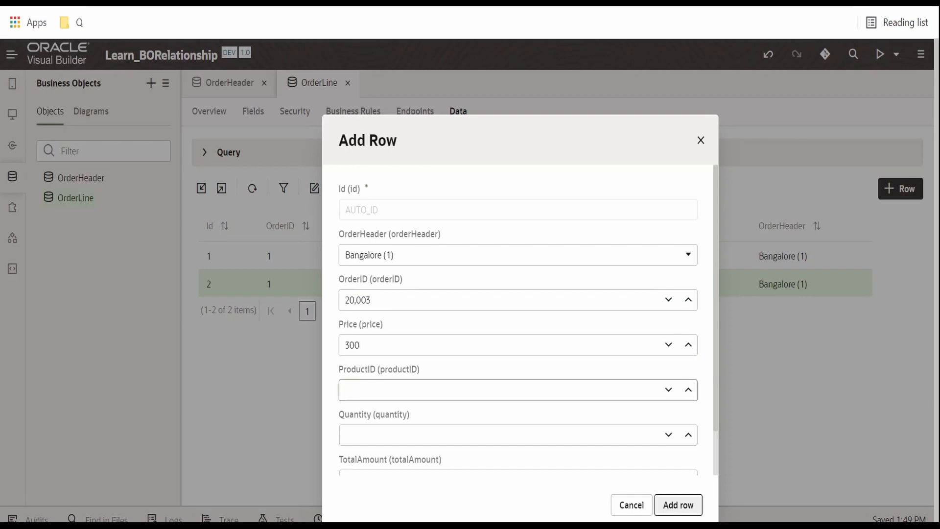
- Move the value 20003 from OrderID to ProductID in the new row and set OrderID to 1
drag(374, 300, 300, 299)
key(ctrl+x)
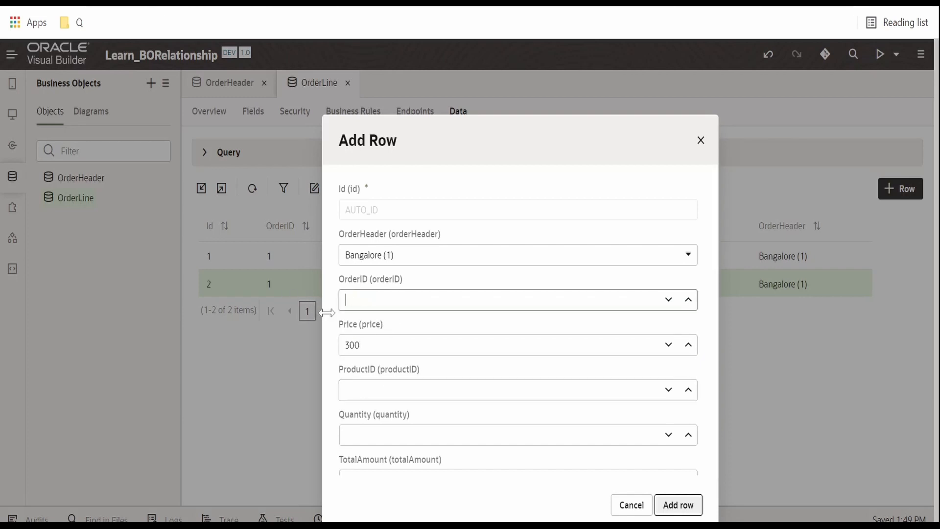
click(358, 390)
key(ctrl+v)
click(354, 390)
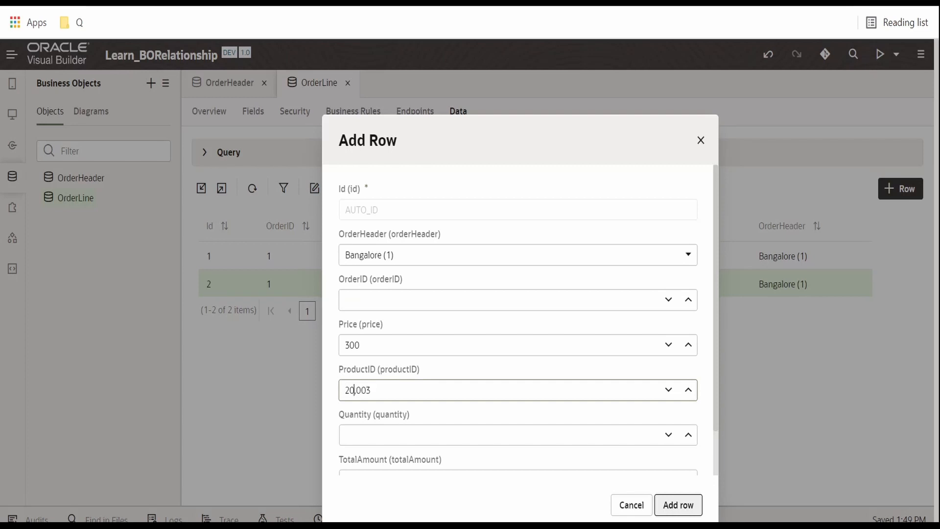
key(Delete)
click(357, 299)
text(1)
- Set the third OrderLine row's Quantity to 1 and add the row with TotalAmount empty
scroll(391, 376, down, 1)
click(392, 384)
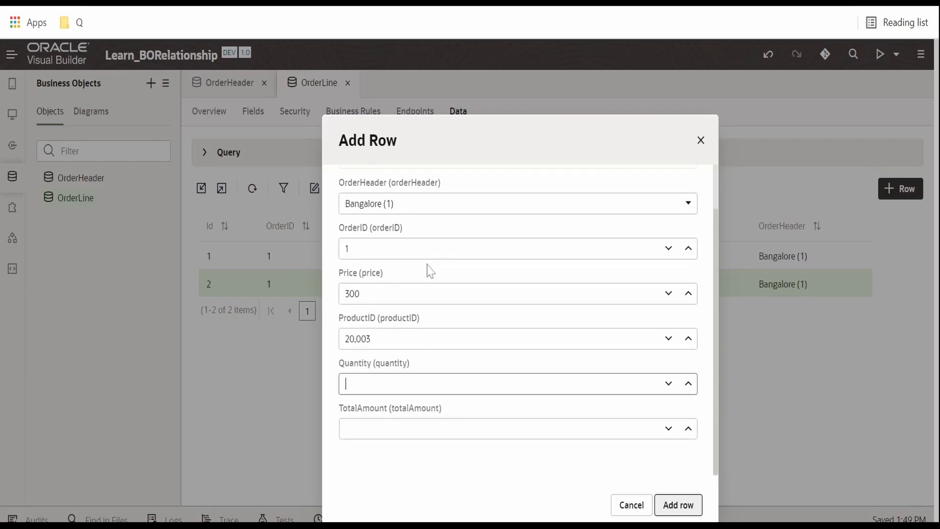
text(1)
click(686, 507)
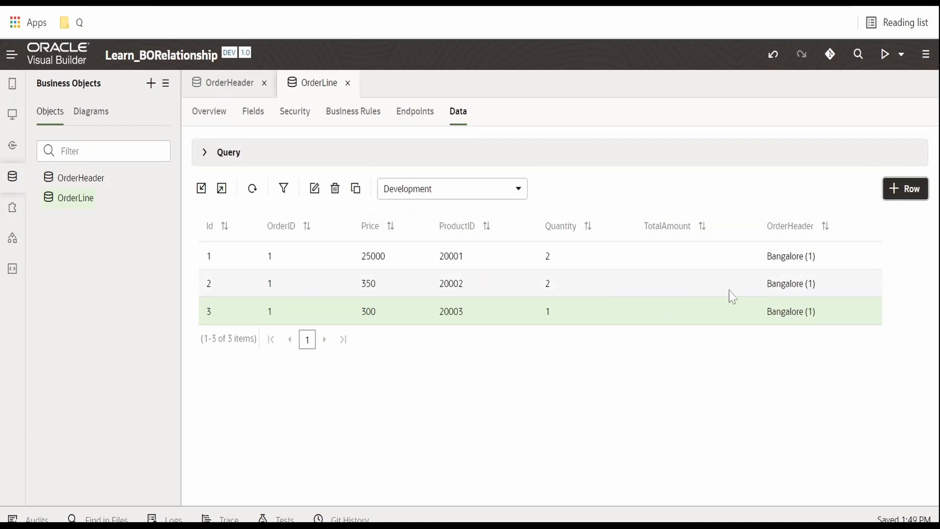
- Set OrderLine's totalAmount field to calculate its value with a formula
click(254, 115)
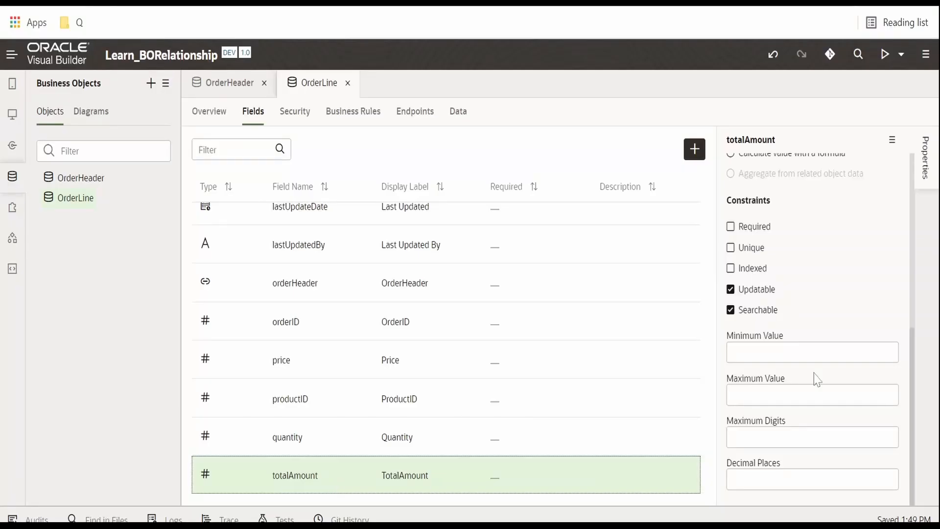
scroll(801, 289, up, 3)
scroll(801, 289, up, 4)
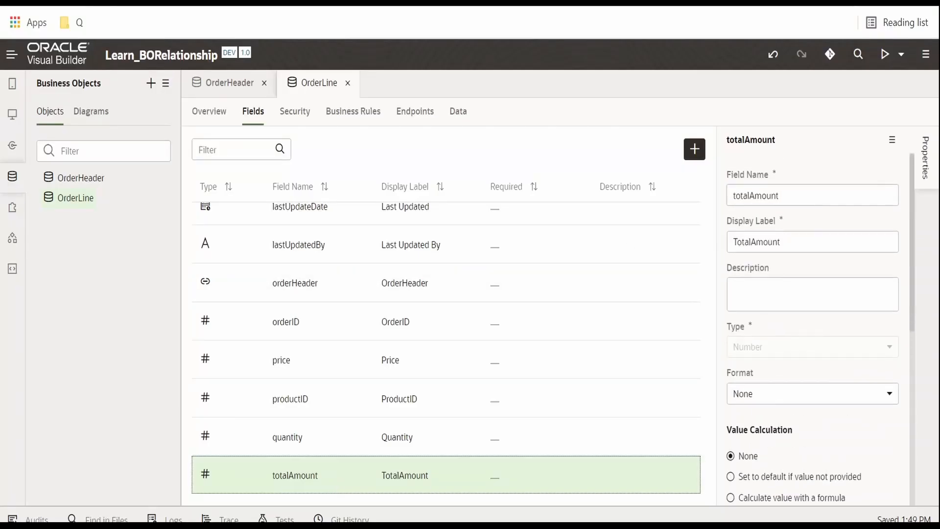
scroll(793, 306, down, 3)
click(779, 329)
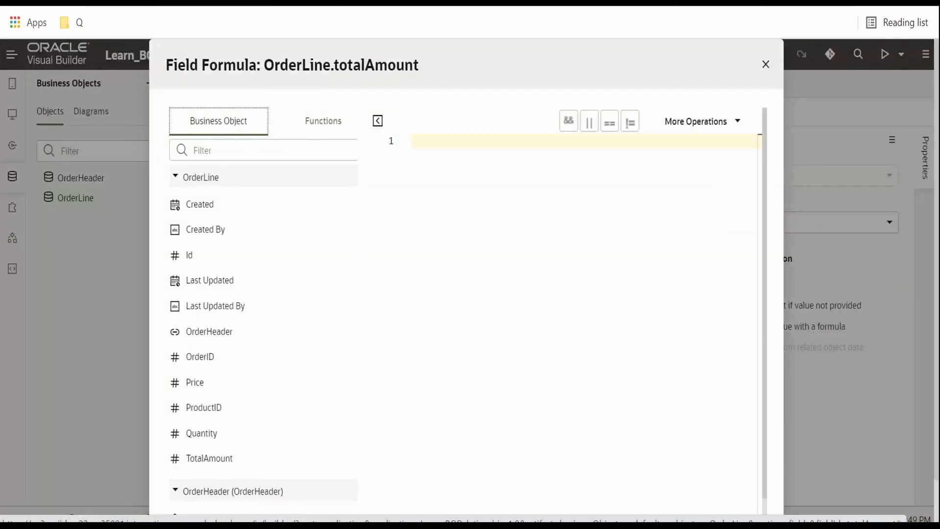
- Build the formula price * quantity for OrderLine's totalAmount from the object's fields and save it
scroll(236, 360, down, 1)
scroll(233, 343, down, 2)
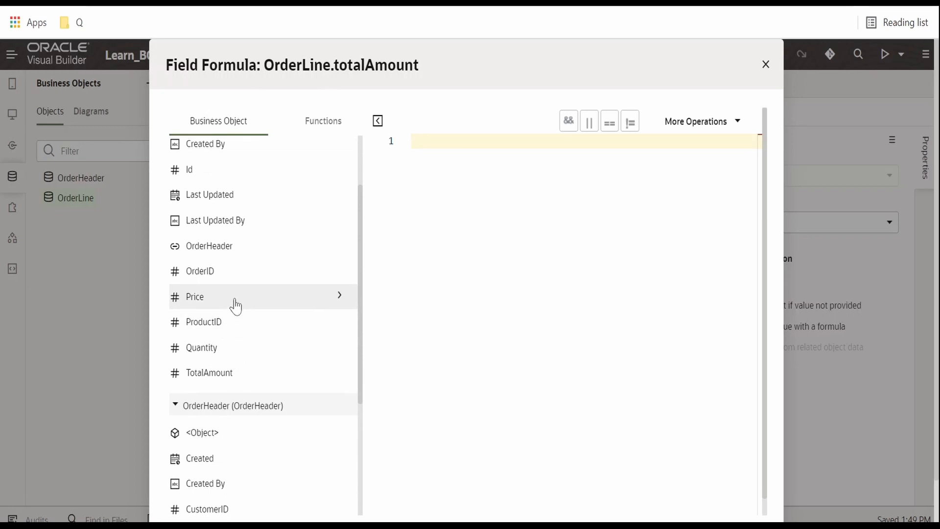
mouse_move(255, 306)
click(346, 300)
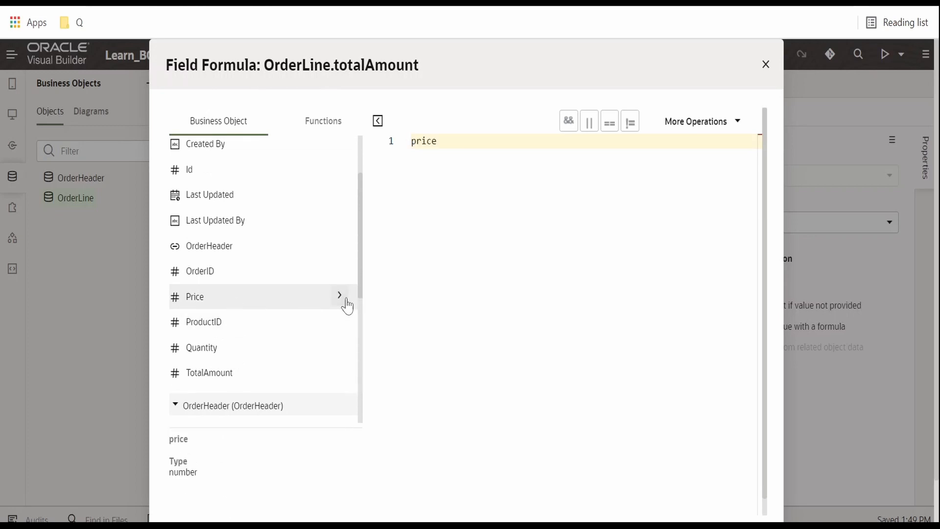
text(*)
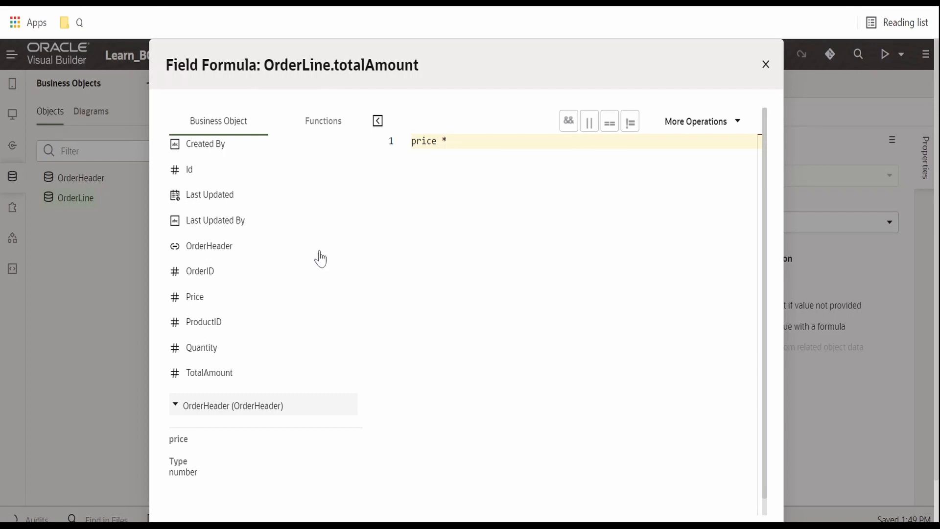
scroll(248, 294, up, 3)
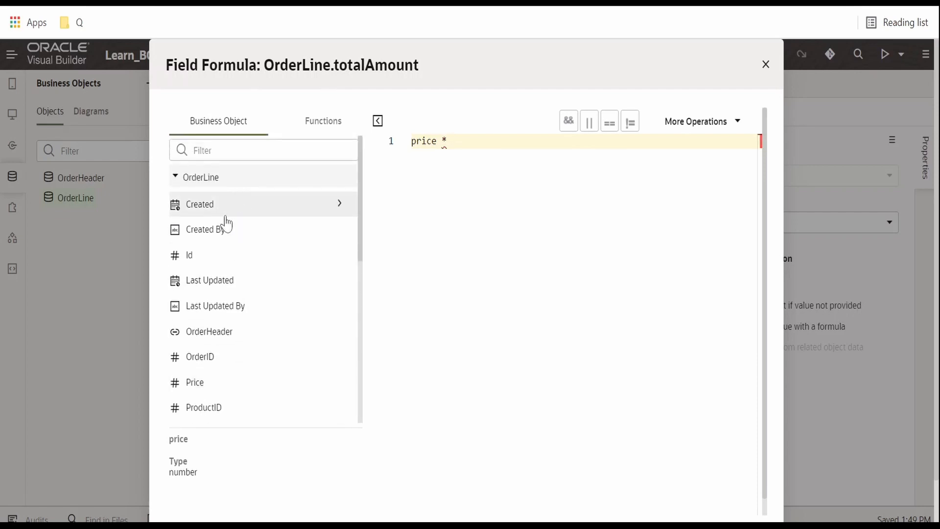
scroll(214, 299, down, 3)
scroll(214, 289, down, 3)
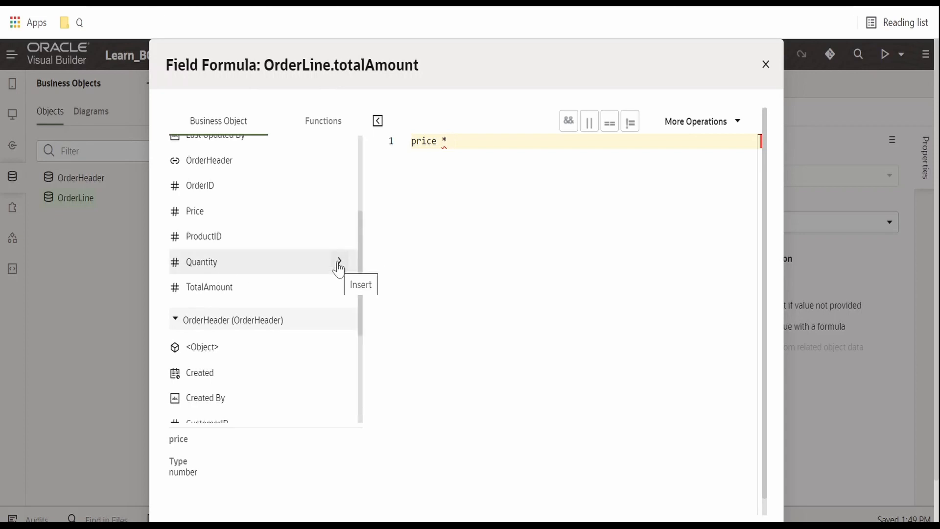
click(338, 264)
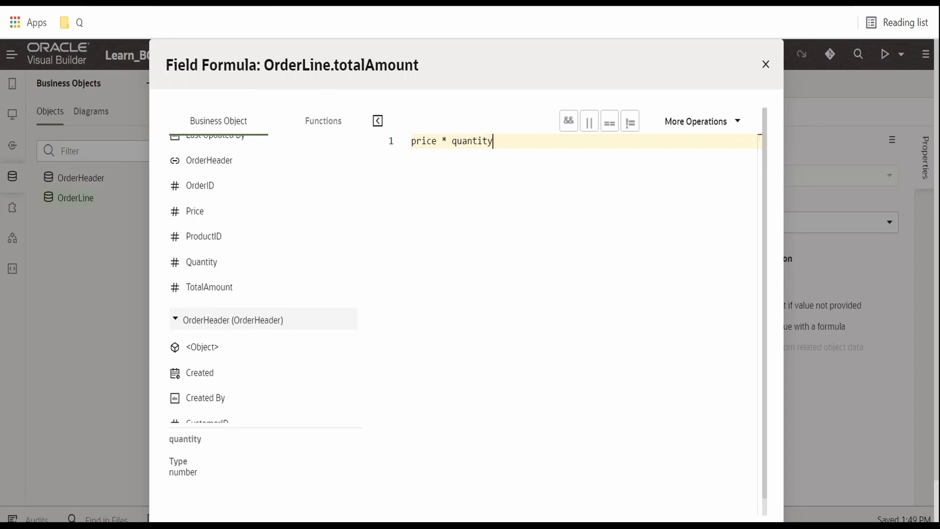
scroll(821, 316, down, 2)
click(752, 504)
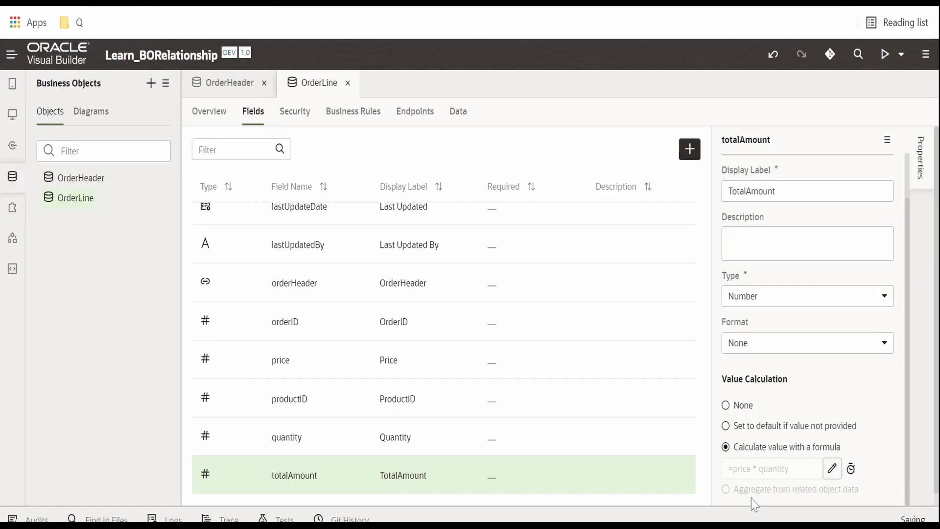
- In the OrderLine data, start a row linked to OrderHeader Mumbai (2) with OrderID 2
click(460, 116)
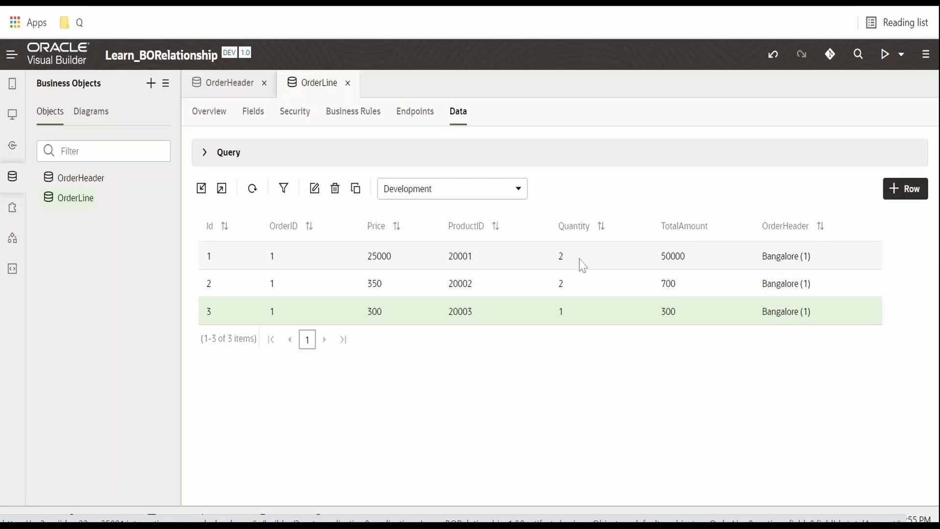
click(12, 176)
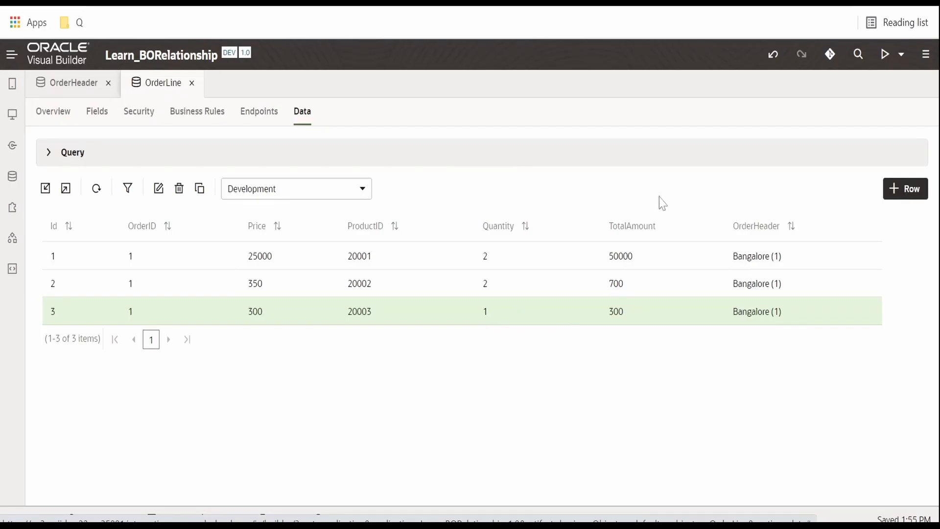
click(12, 176)
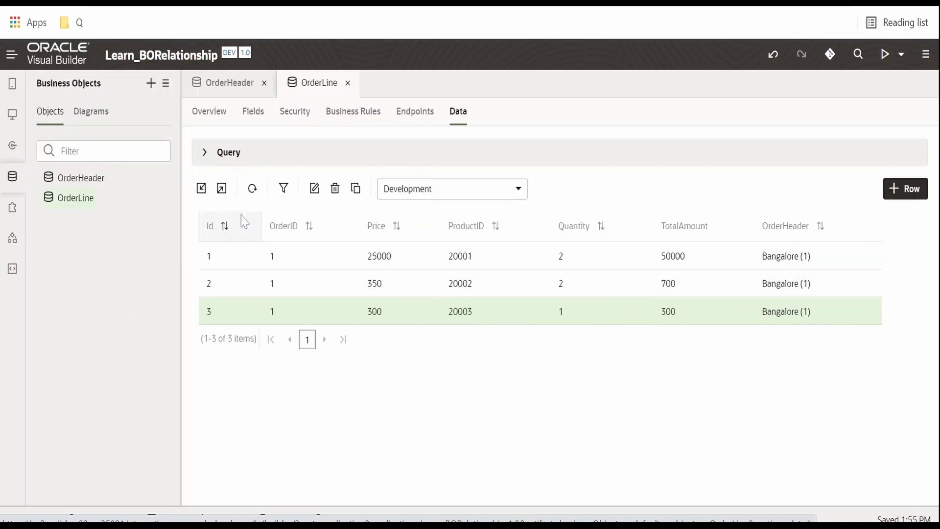
click(900, 191)
click(491, 254)
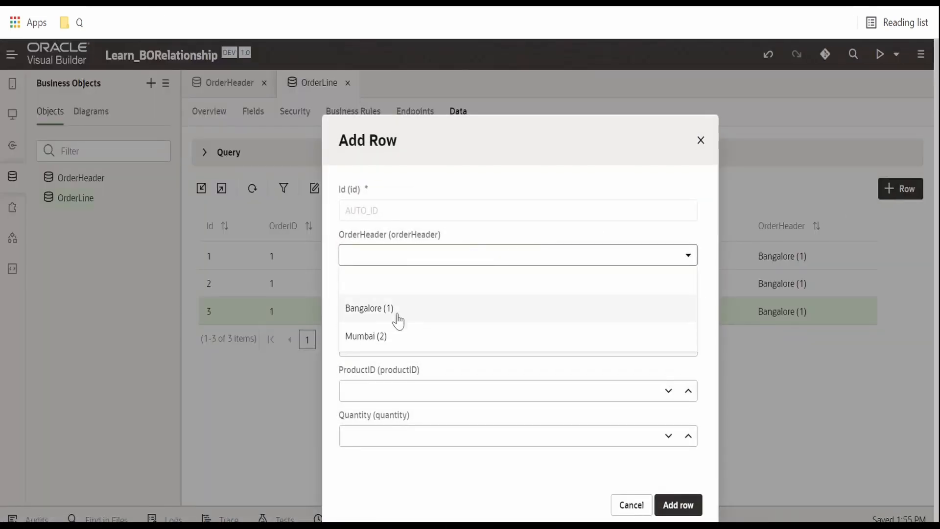
click(390, 335)
click(390, 300)
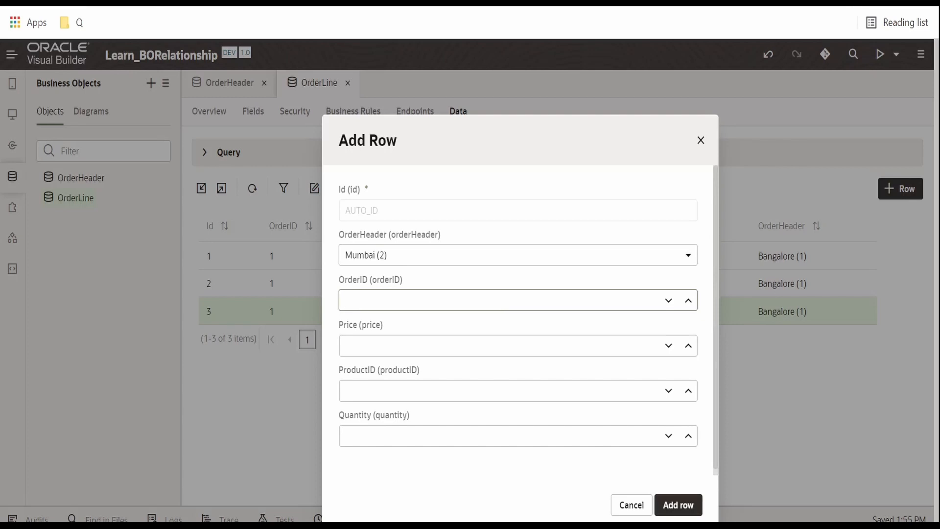
key(Tab)
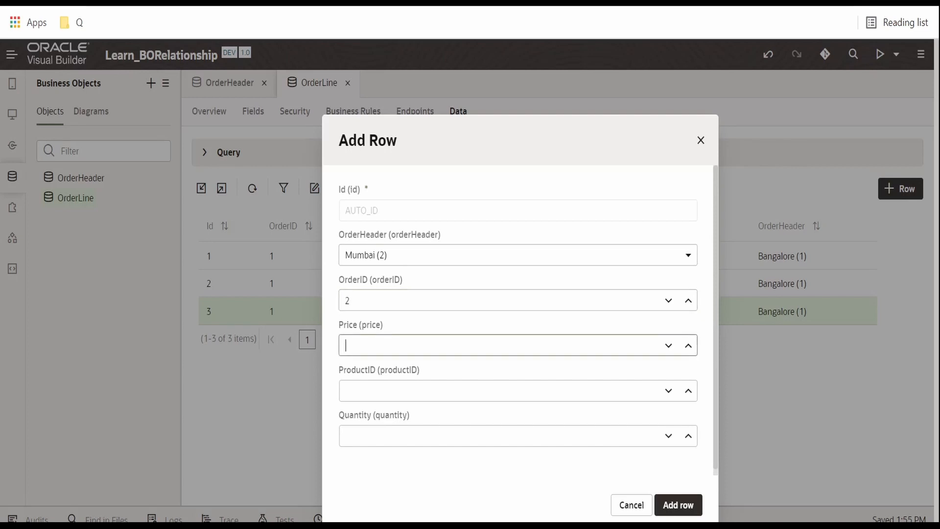
- Set the new OrderLine row's Price to 3000, ProductID to 20004 and Quantity to 2, and add the row
text(3000)
key(Tab)
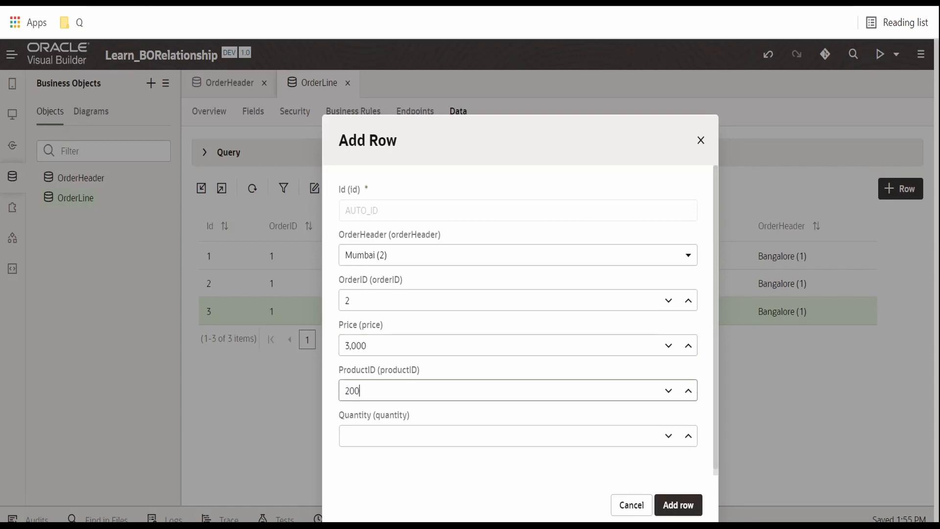
scroll(520, 320, down, 1)
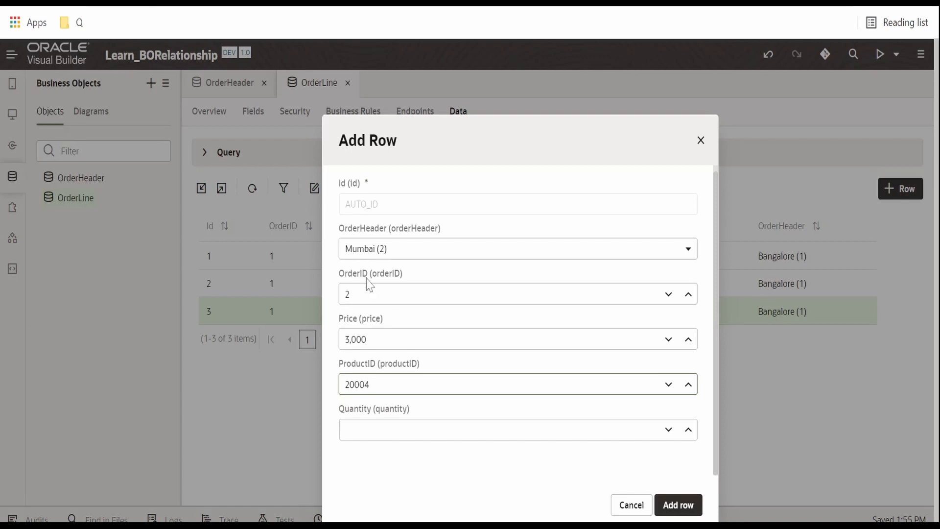
scroll(384, 280, up, 1)
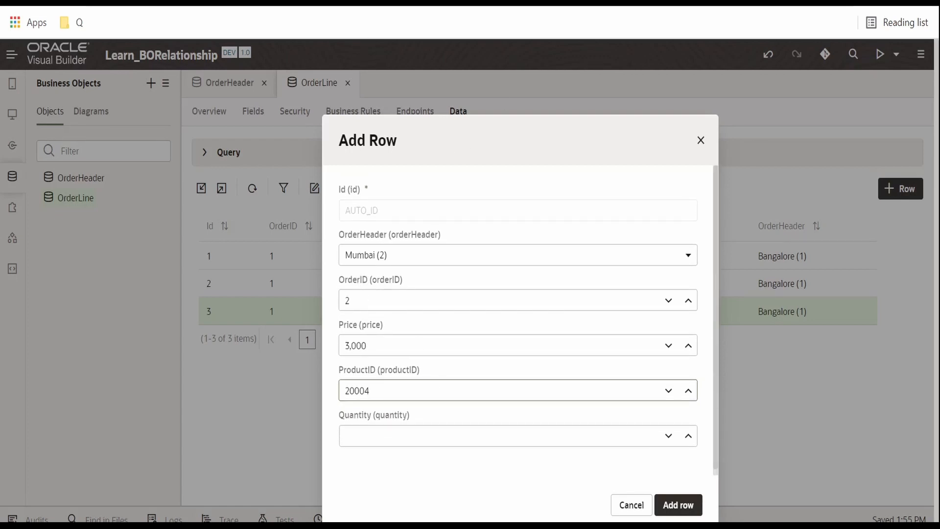
click(345, 435)
scroll(347, 435, down, 1)
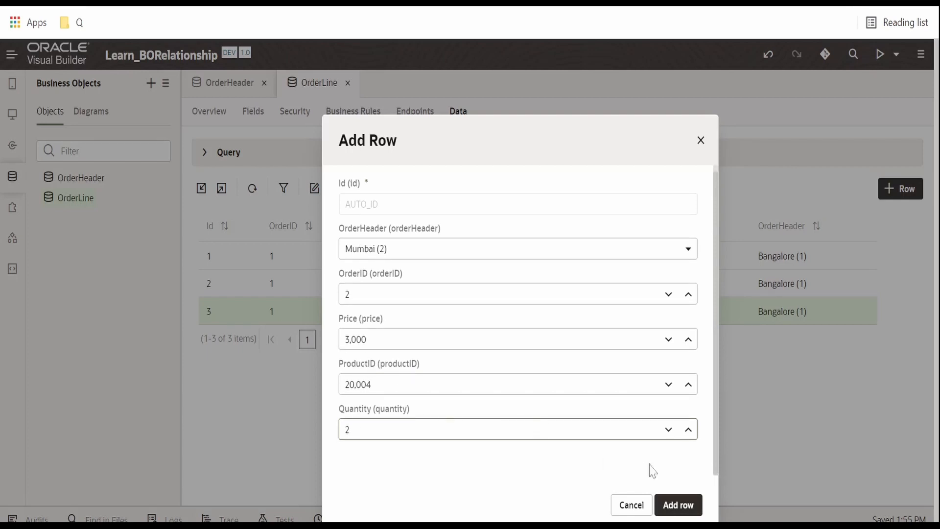
click(676, 504)
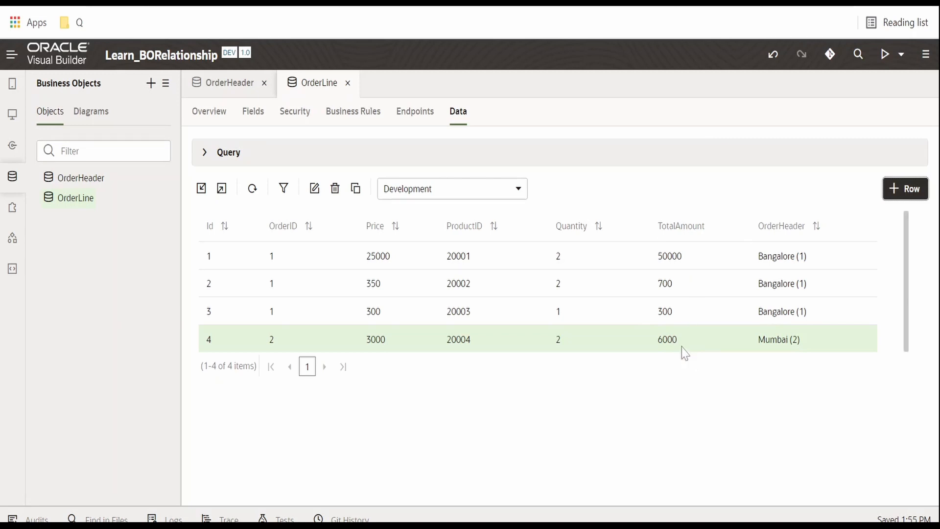
- Set OrderHeader's totalAmount field to calculate its value with a formula
click(85, 180)
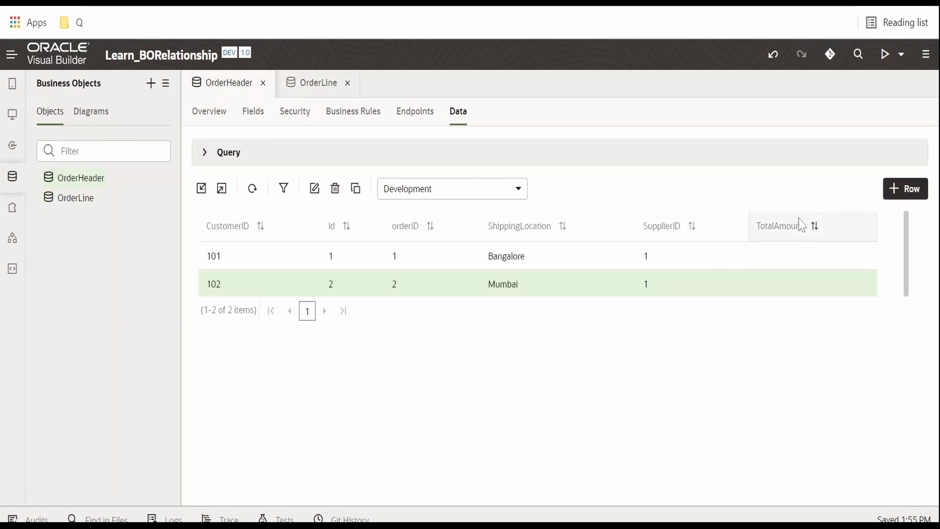
click(764, 253)
click(254, 113)
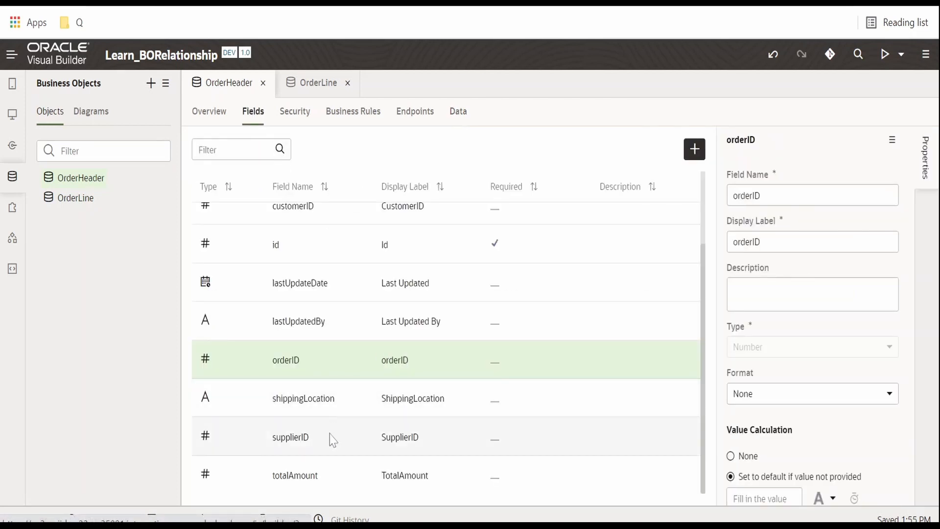
click(331, 477)
scroll(867, 377, down, 6)
scroll(779, 297, up, 5)
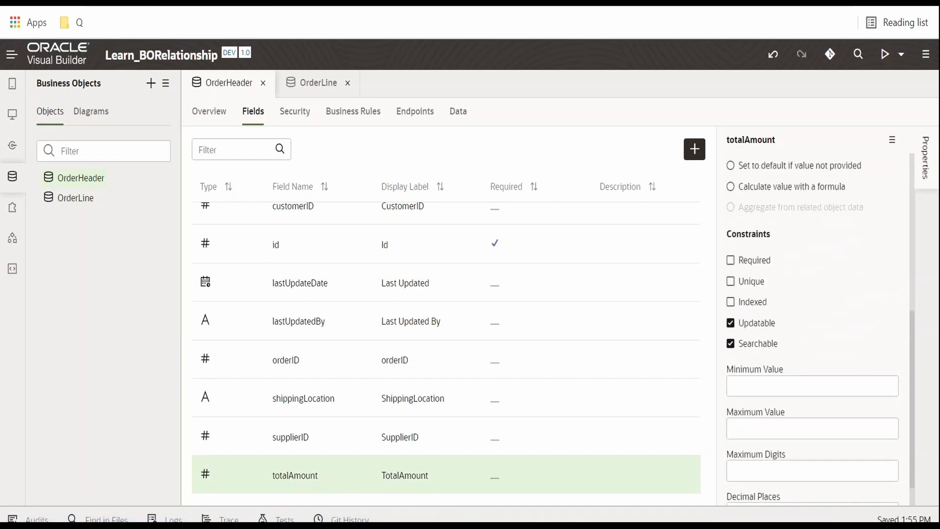
click(767, 325)
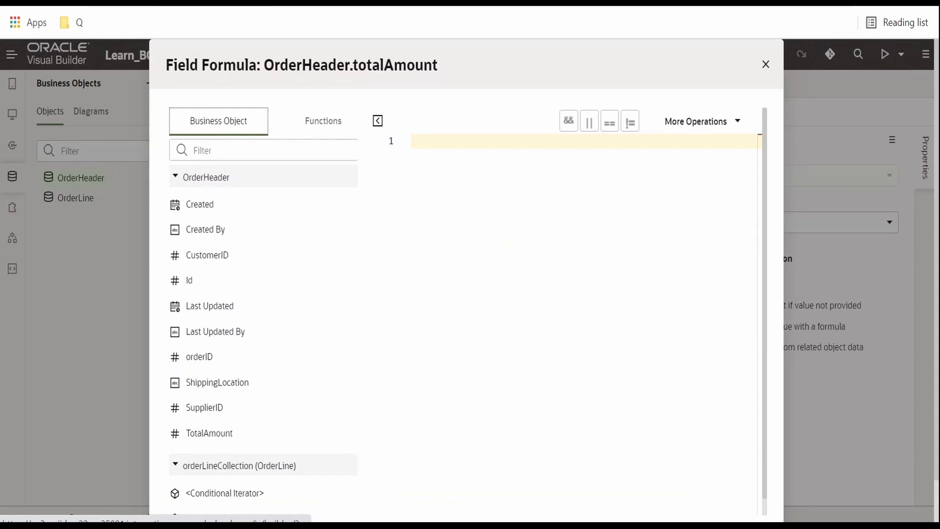
- Insert the unconditional iterator of orderLineCollection (OrderLine) into the formula and delete its placeholder TODO comment line
scroll(304, 367, down, 4)
scroll(322, 321, up, 3)
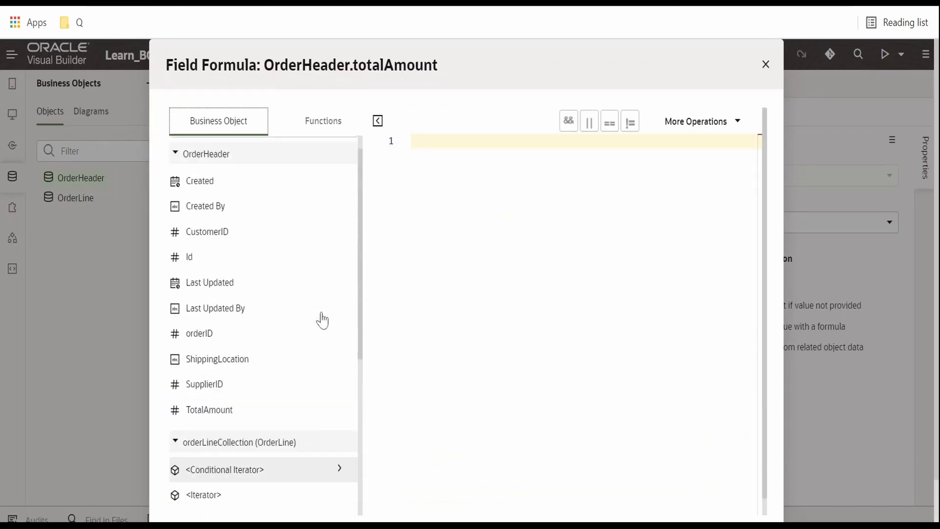
scroll(283, 262, down, 3)
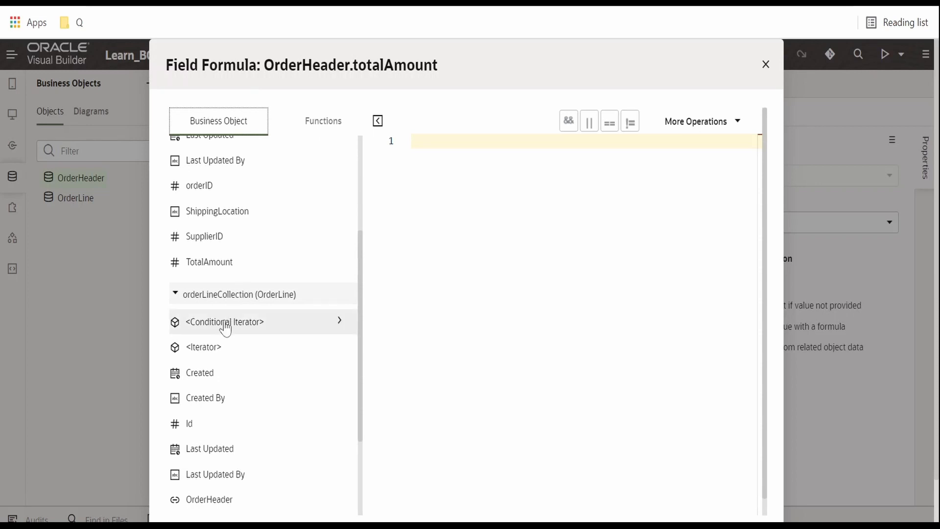
scroll(239, 324, down, 2)
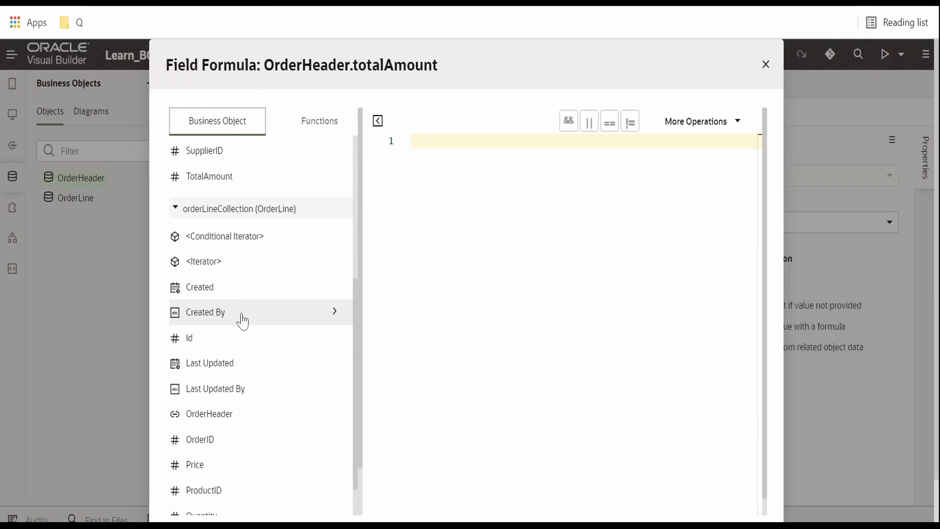
scroll(260, 286, up, 5)
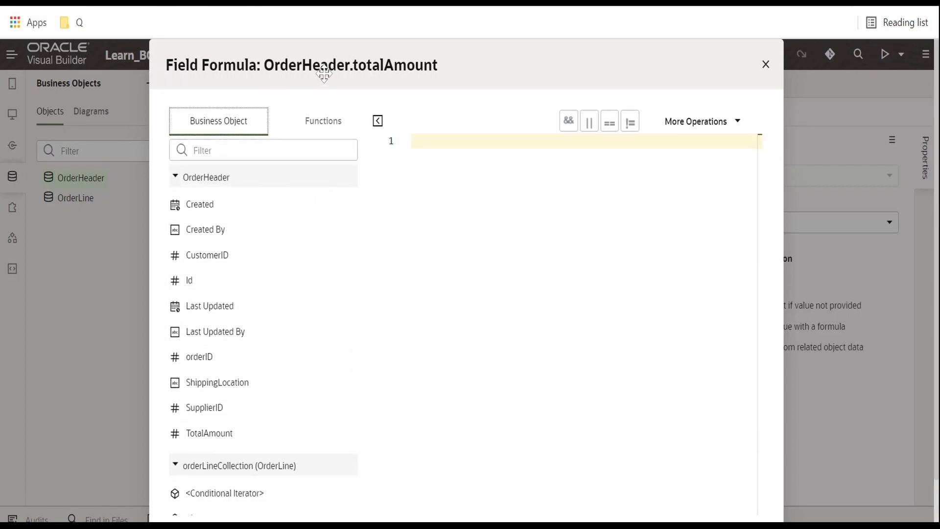
scroll(202, 313, down, 4)
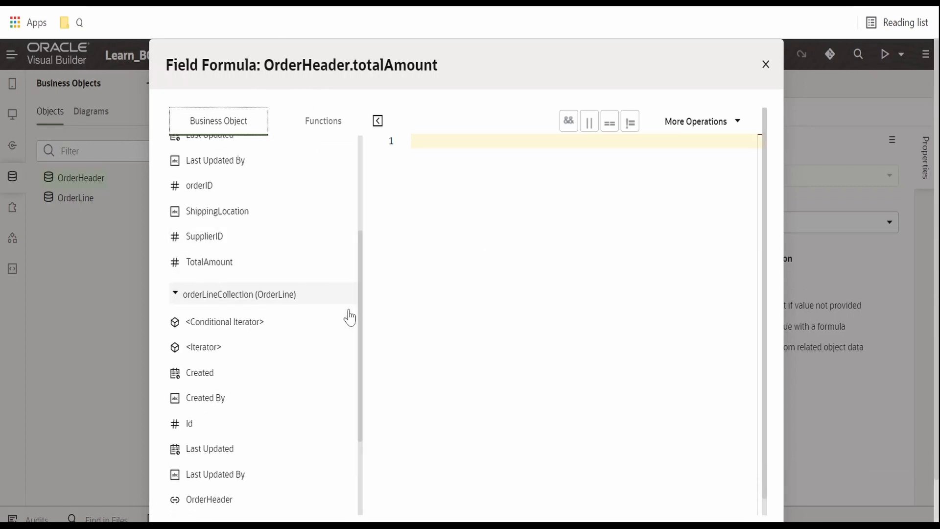
scroll(336, 346, down, 2)
scroll(290, 374, up, 1)
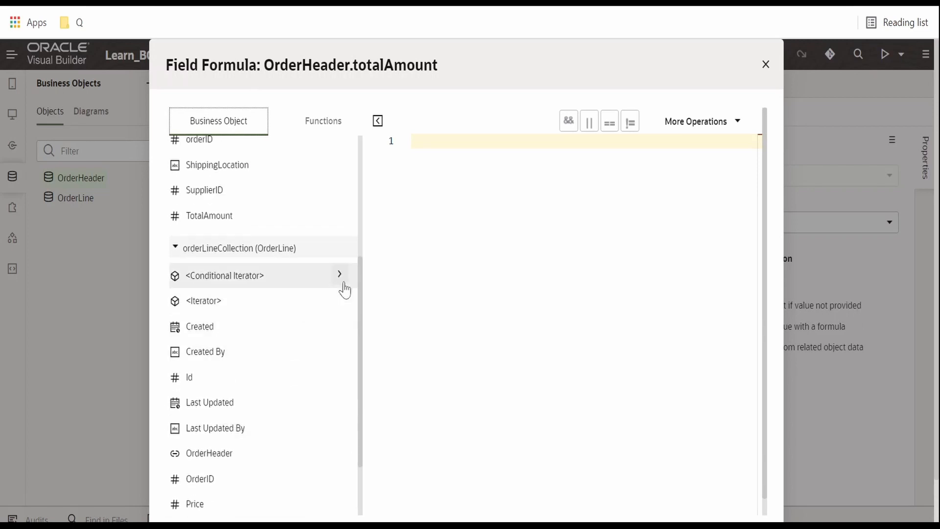
scroll(333, 301, down, 1)
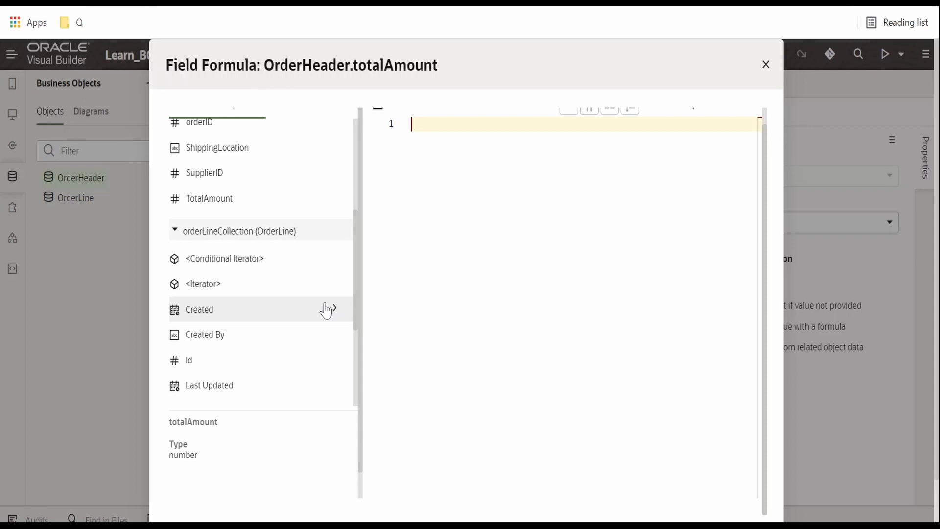
click(228, 290)
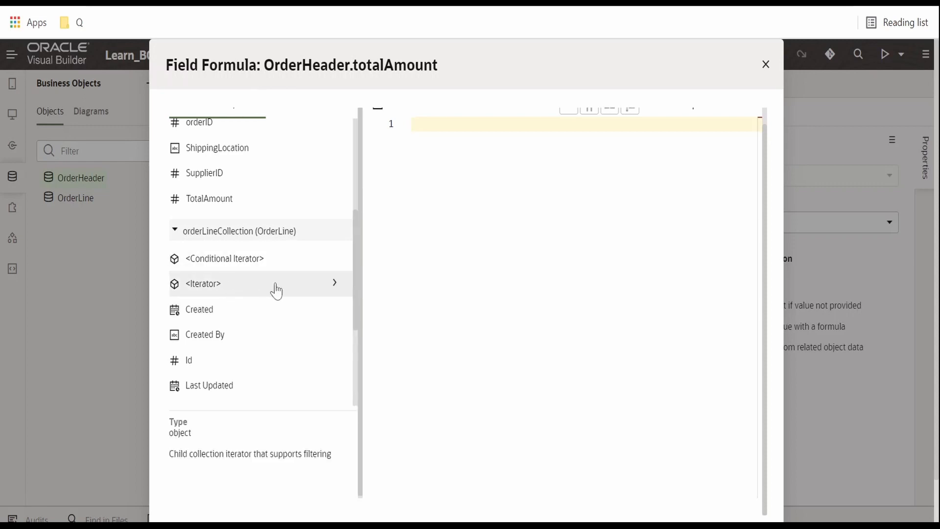
click(334, 285)
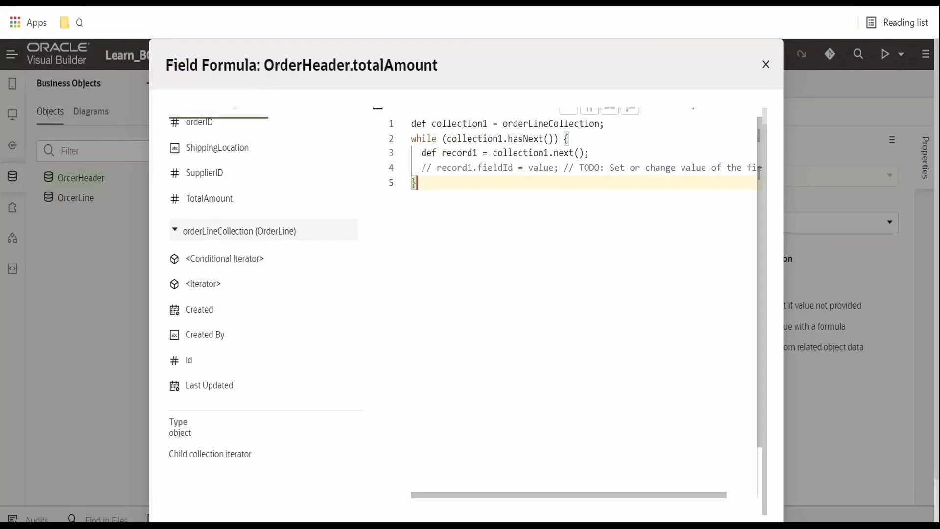
drag(418, 168, 767, 172)
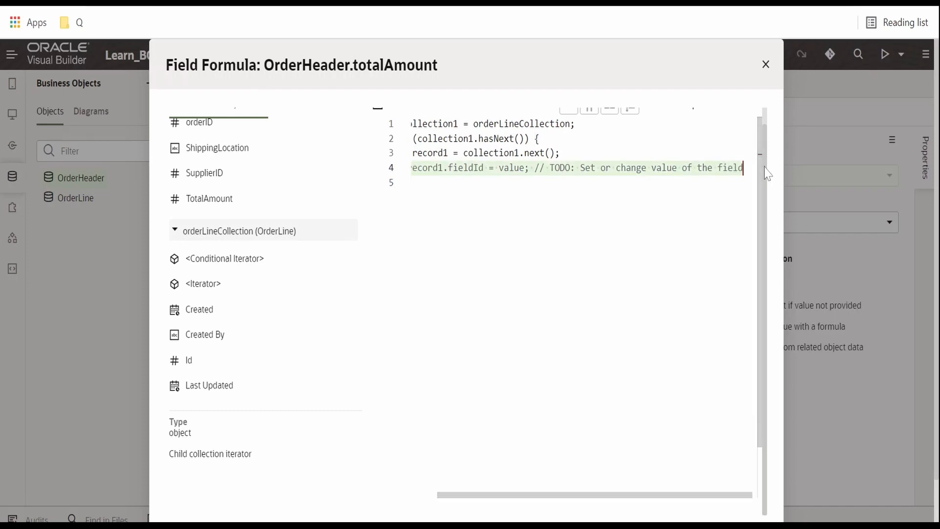
key(BackSpace)
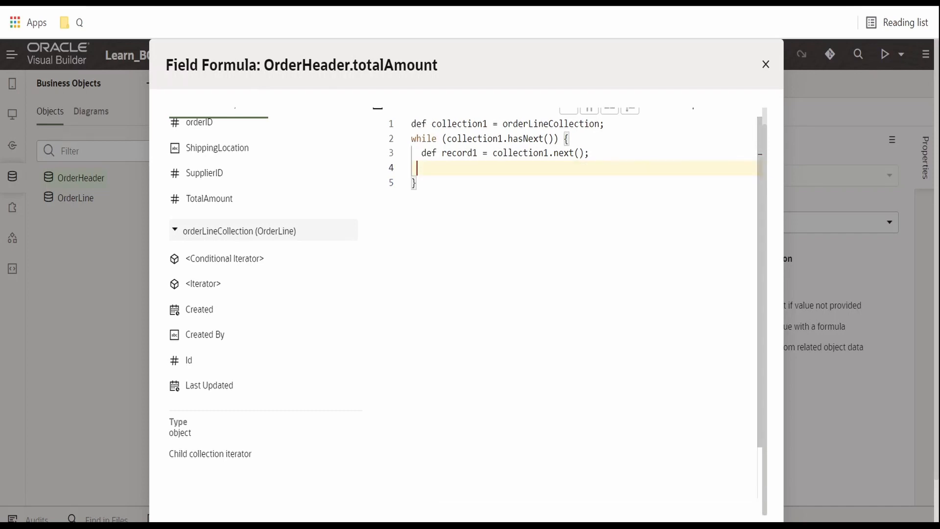
- Declare the variable returnTotalAmount = 0 on a new first line of the formula
click(411, 124)
key(Return)
key(Up)
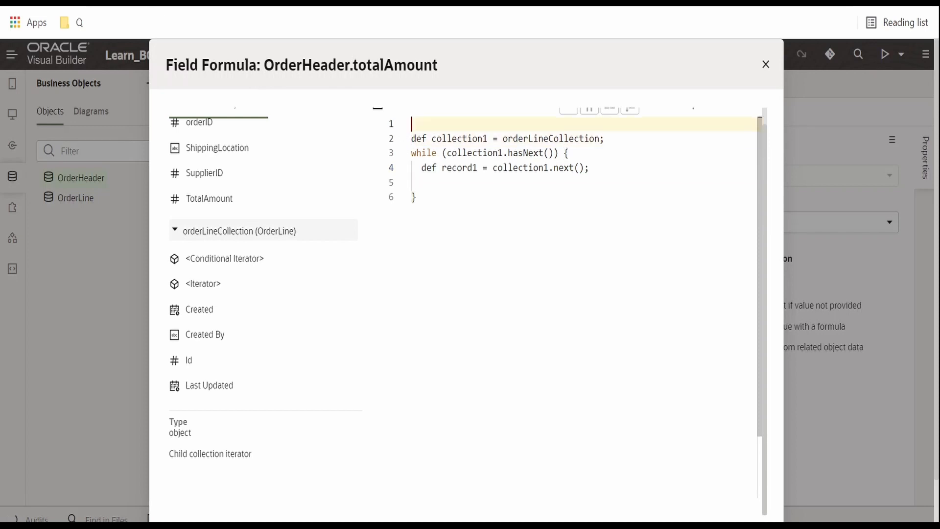
text(def returnTota)
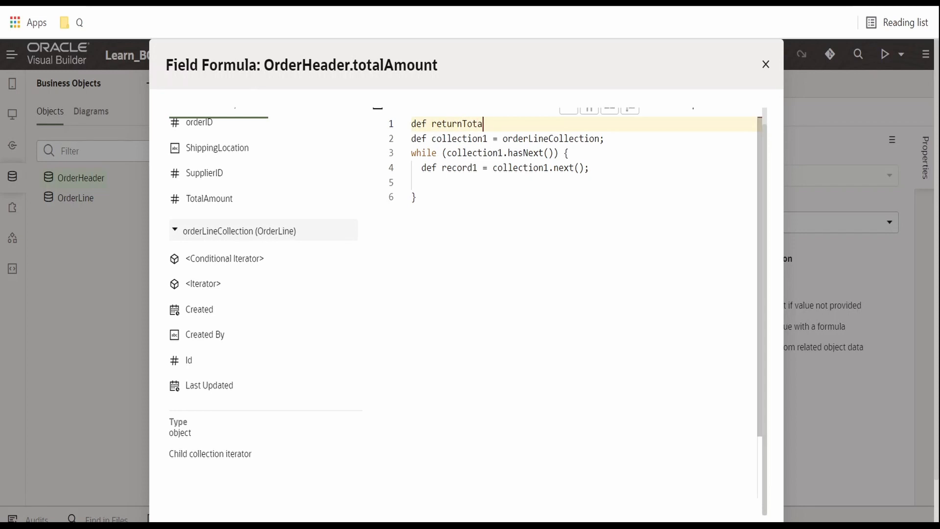
text(lAmount = 0;)
- Inside the while loop, start the line returnTotalAmount = returnTotalAmount + and align it with the record1 definition
double_click(474, 124)
key(ctrl+c)
click(417, 182)
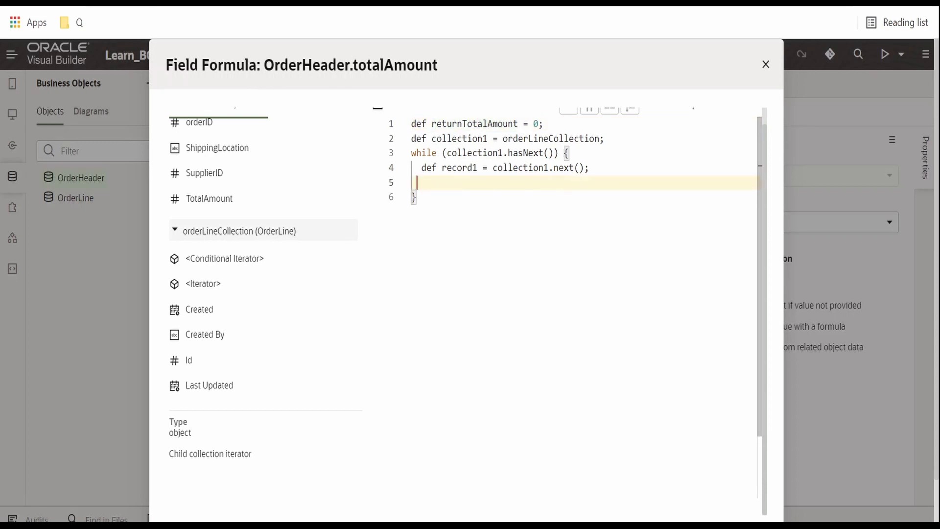
key(ctrl+v)
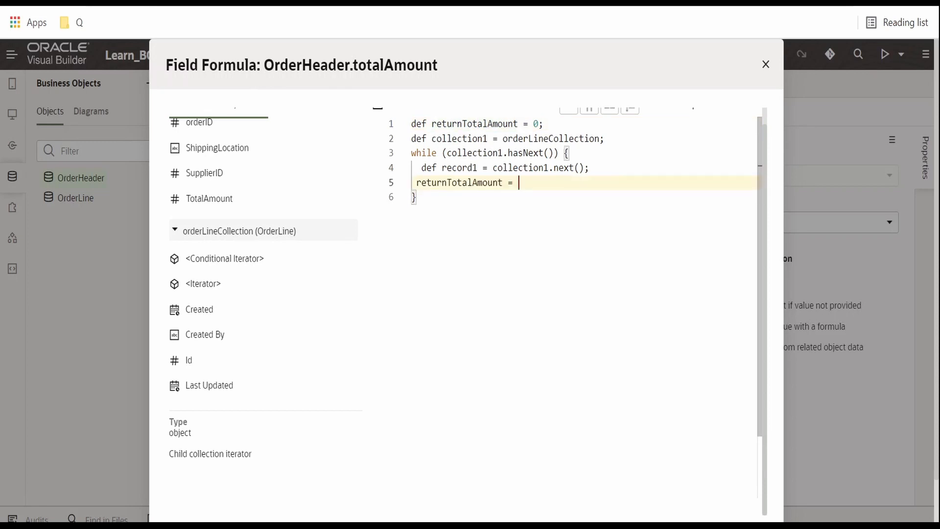
key(ctrl+v)
text(+)
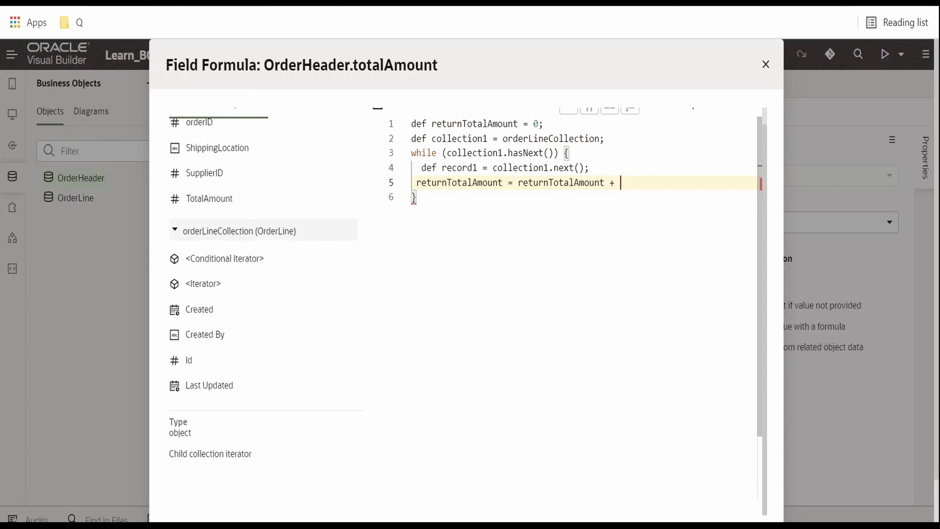
key(Home)
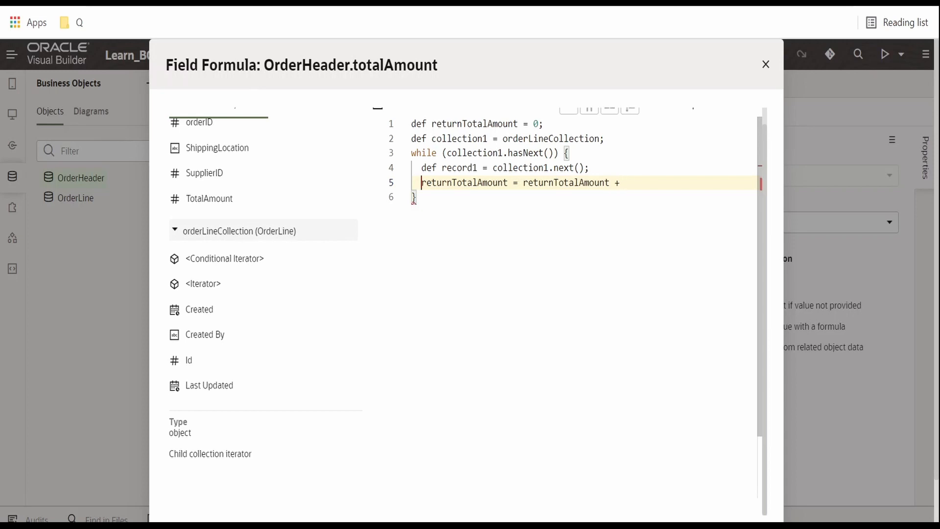
click(417, 197)
- Complete the loop's sum with record1.totalAmount, using the TotalAmount field from orderLineCollection (OrderLine)
scroll(221, 279, up, 5)
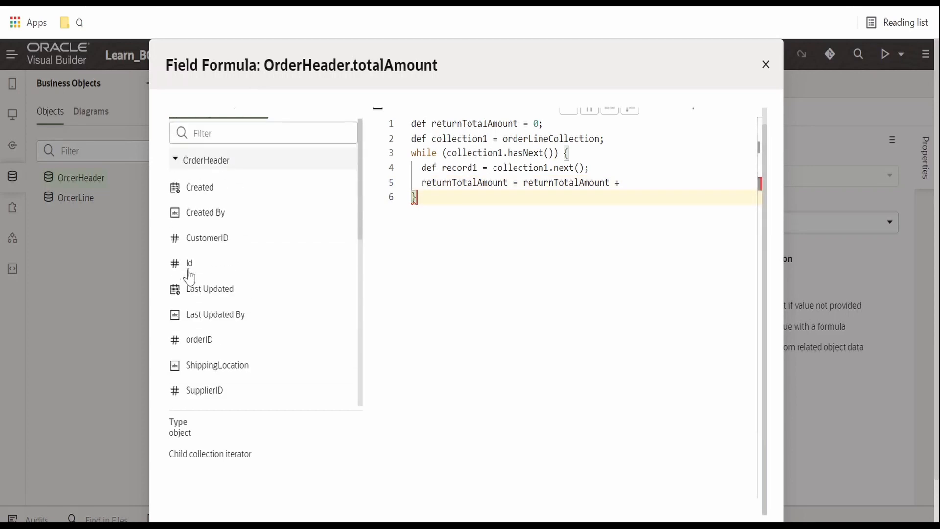
scroll(221, 273, down, 2)
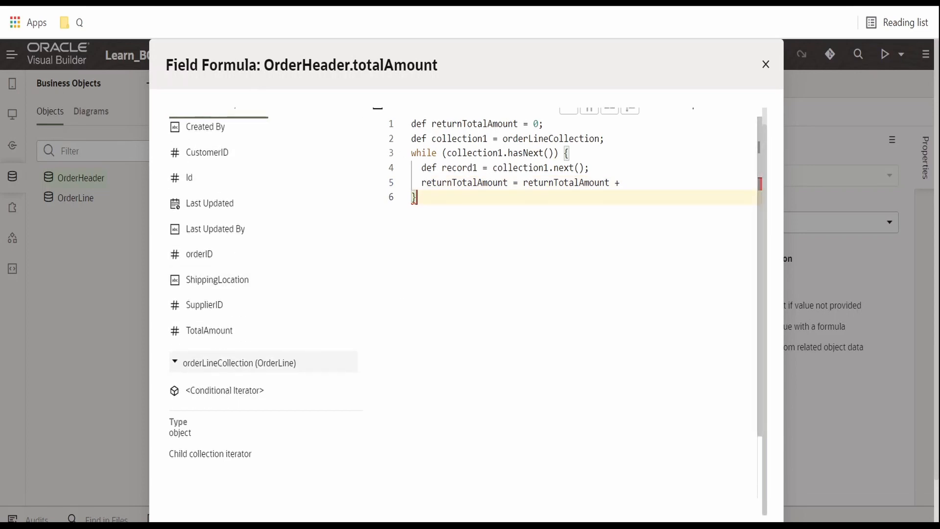
scroll(237, 340, down, 7)
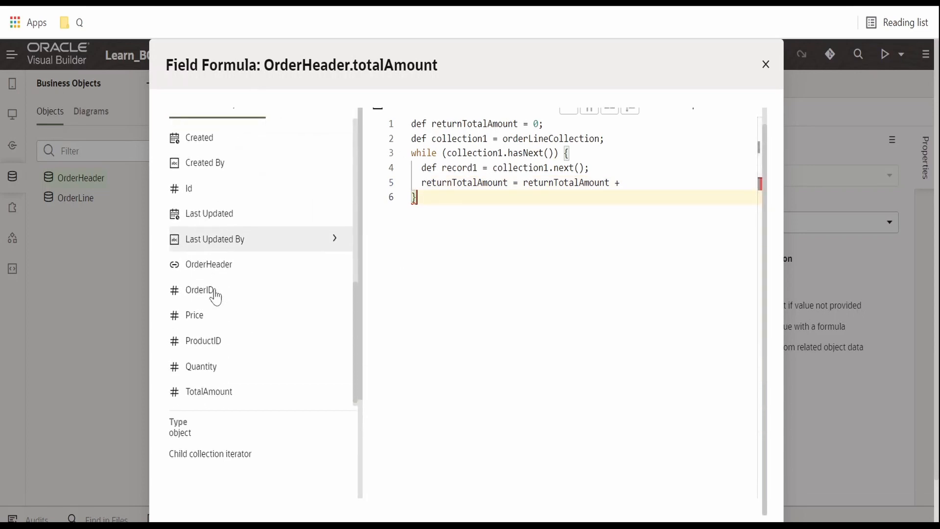
scroll(225, 338, down, 1)
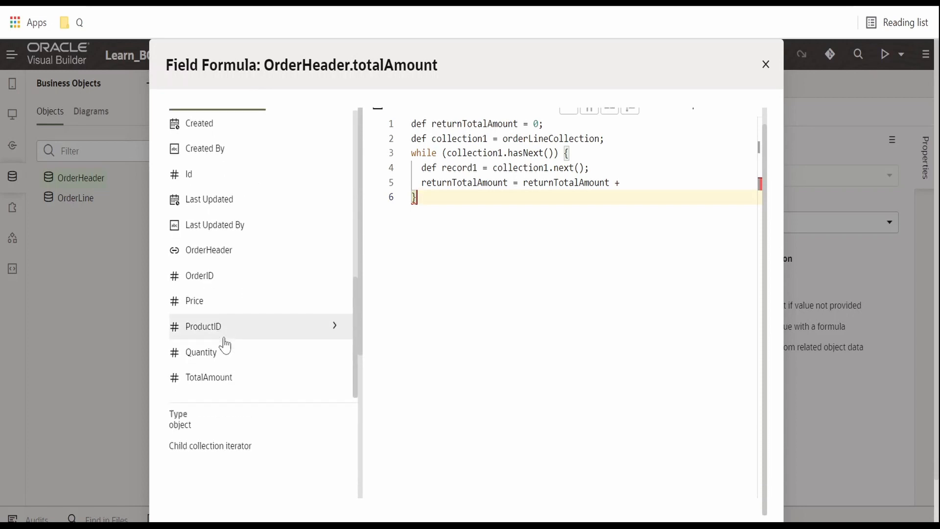
scroll(223, 325, up, 3)
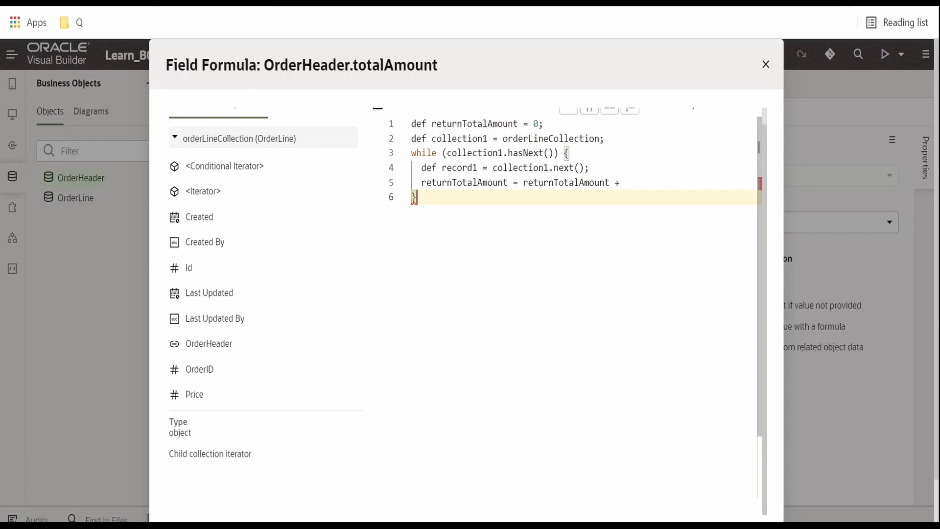
scroll(259, 365, down, 3)
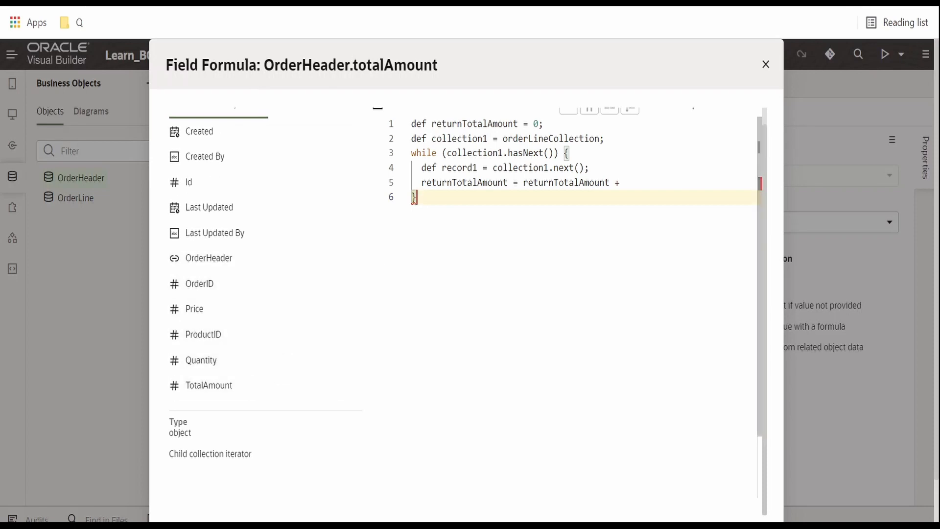
click(624, 183)
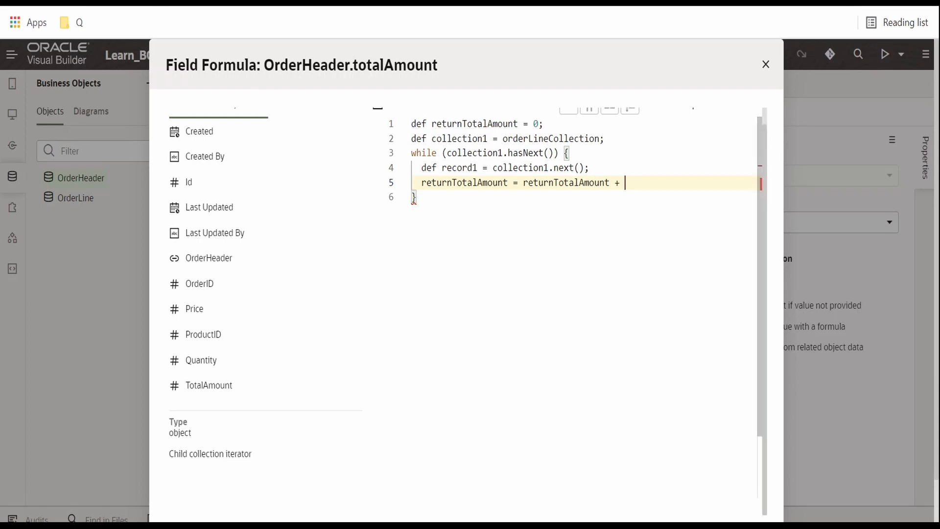
double_click(461, 168)
key(ctrl+c)
click(625, 183)
key(ctrl+v)
key(BackSpace)
scroll(306, 345, down, 2)
scroll(306, 345, up, 2)
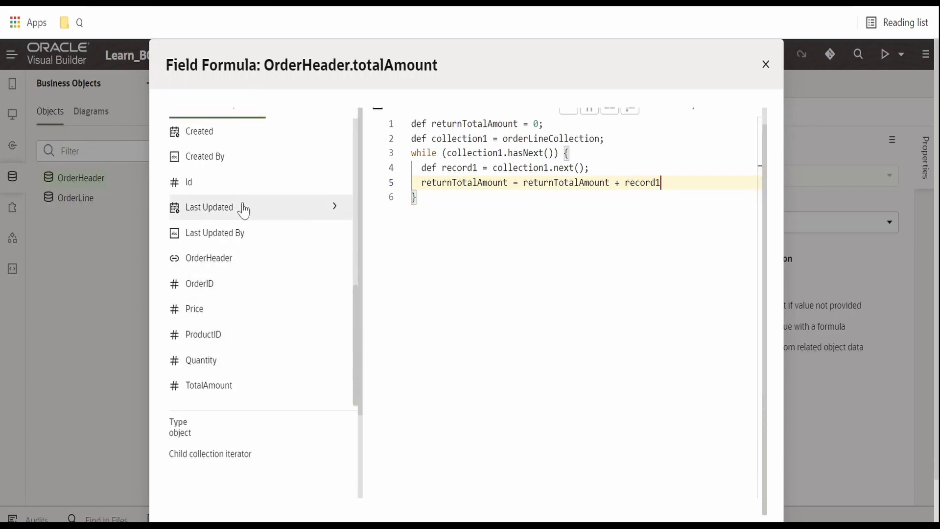
click(339, 390)
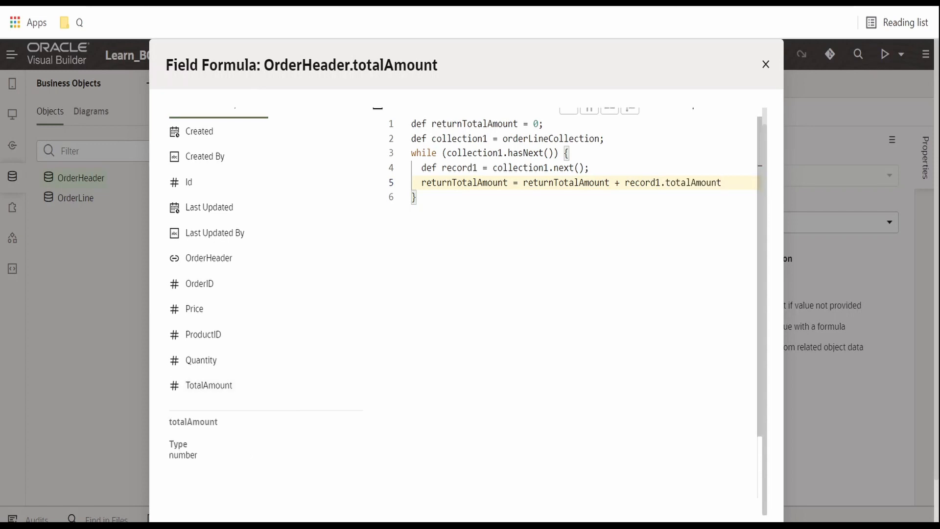
- Add the statement return returnTotalAmount; below the loop, separated from it by a blank line
click(417, 198)
key(Return)
key(Return)
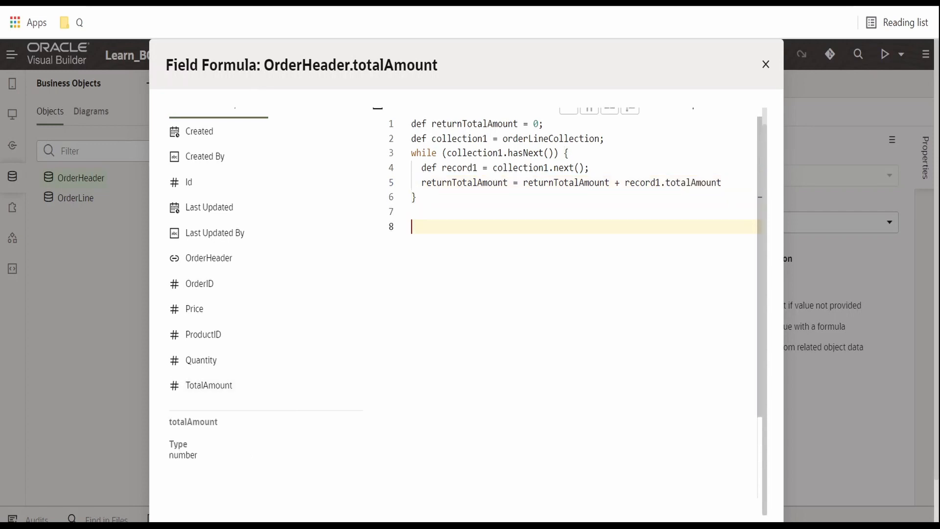
text(return)
click(484, 123)
double_click(484, 123)
key(ctrl+c)
click(448, 226)
key(ctrl+v)
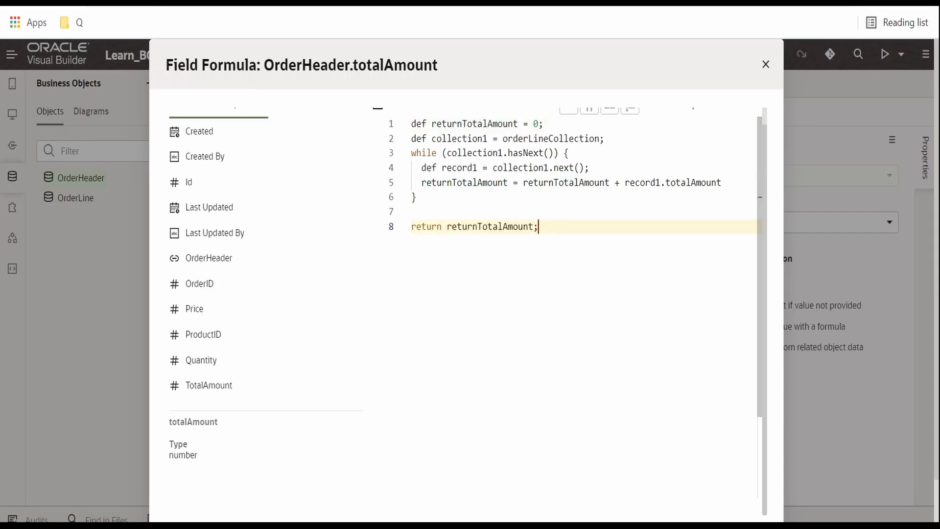
- Save the totalAmount formula and open OrderHeader's data to check the calculated totals
scroll(563, 318, down, 5)
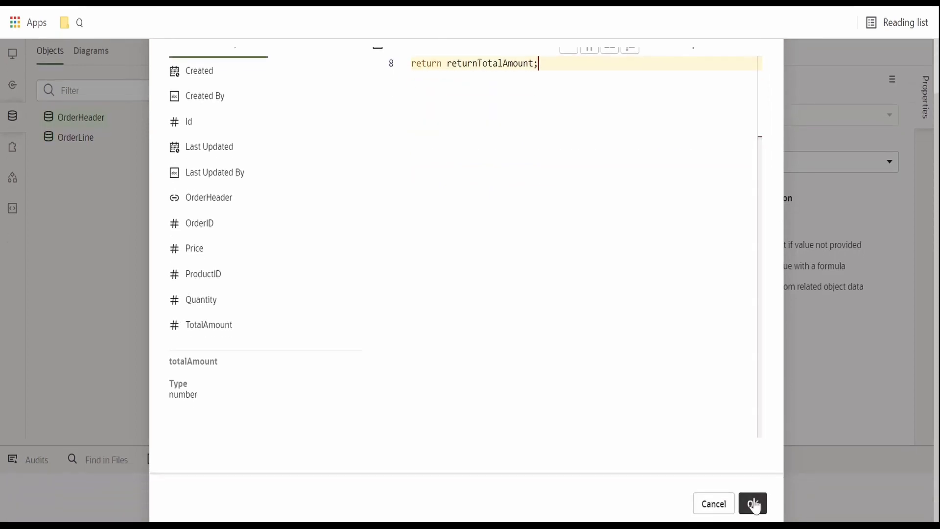
click(752, 502)
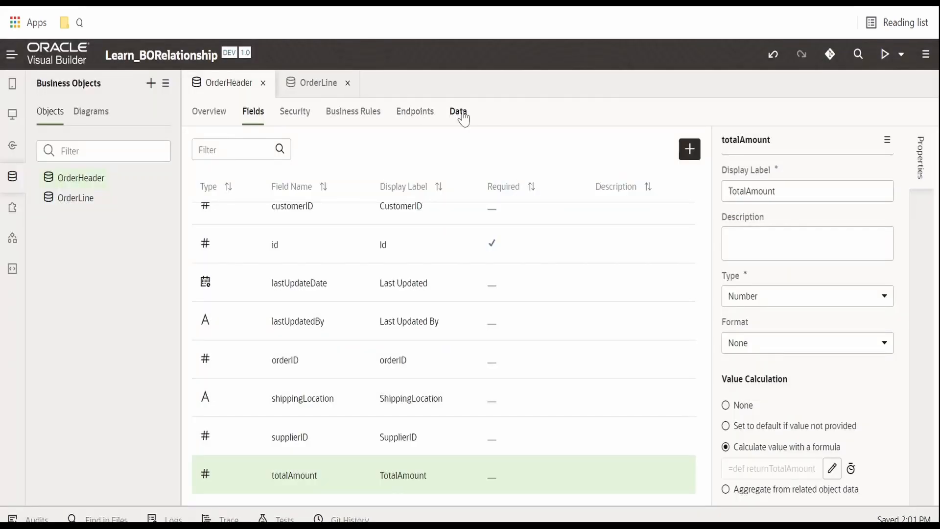
click(460, 113)
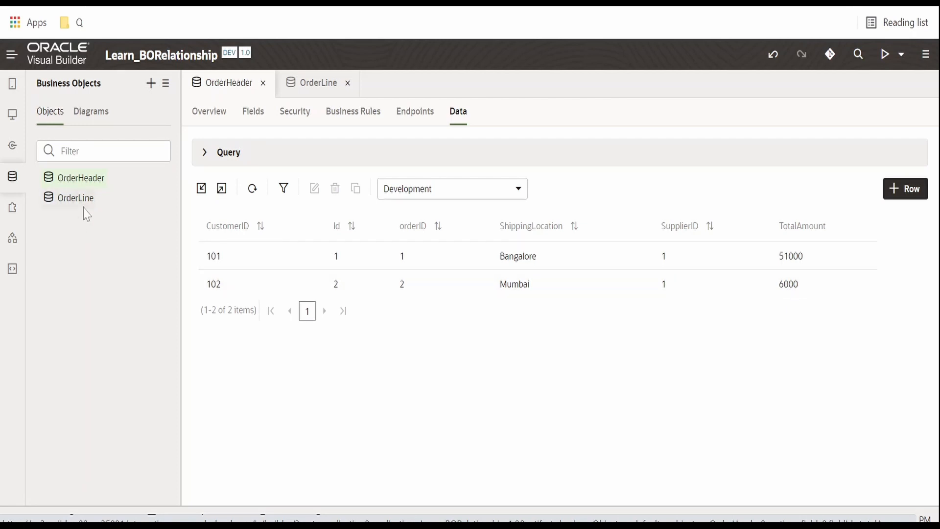
- Compare the TotalAmount values in OrderLine's data with the header totals in OrderHeader's data
click(330, 84)
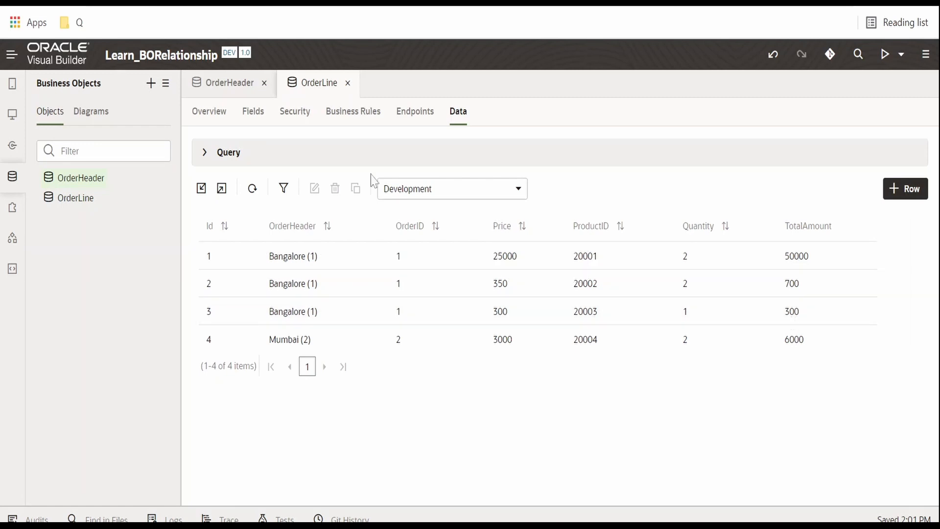
click(234, 85)
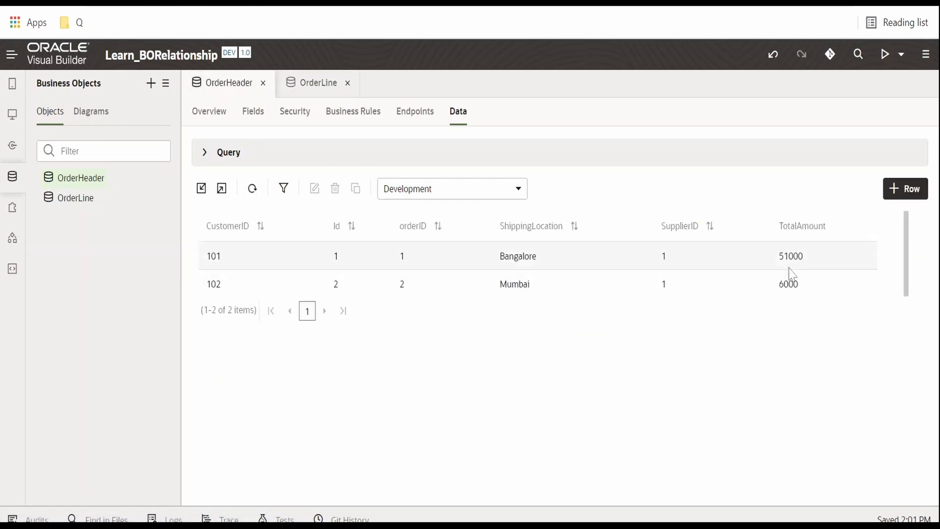
click(307, 88)
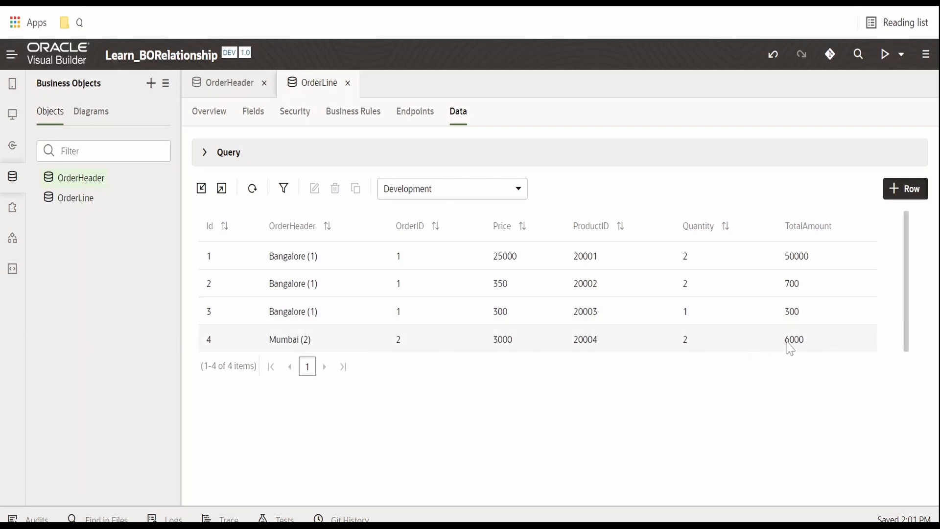
click(240, 93)
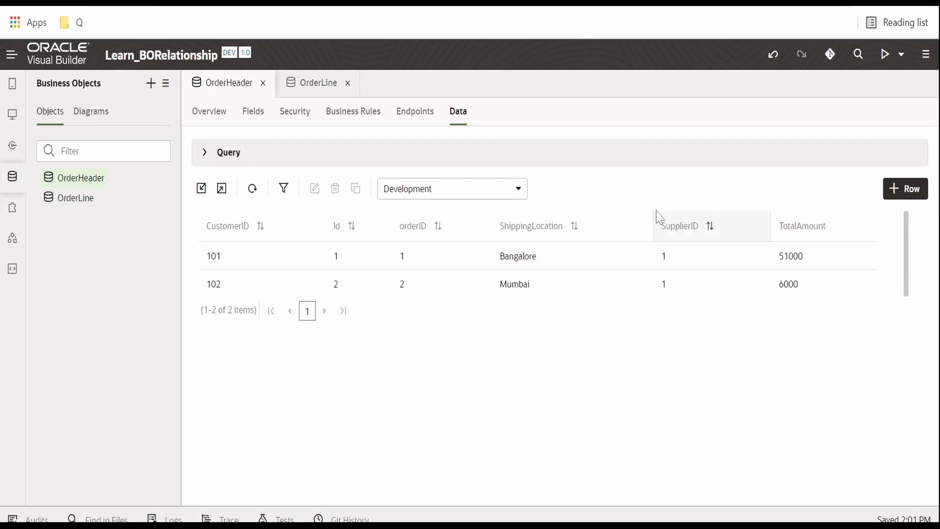
- Create a Number field labelled Discount in the OrderHeader business object
click(267, 116)
click(690, 149)
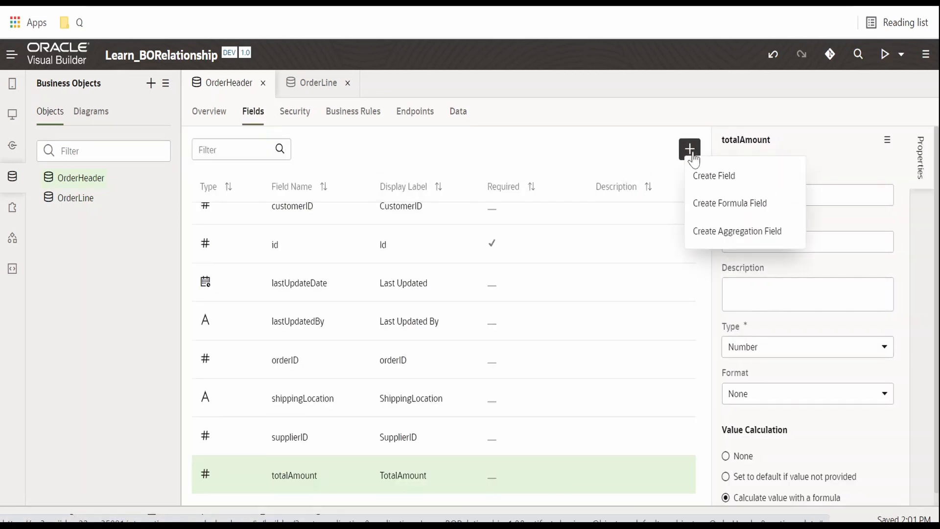
click(718, 178)
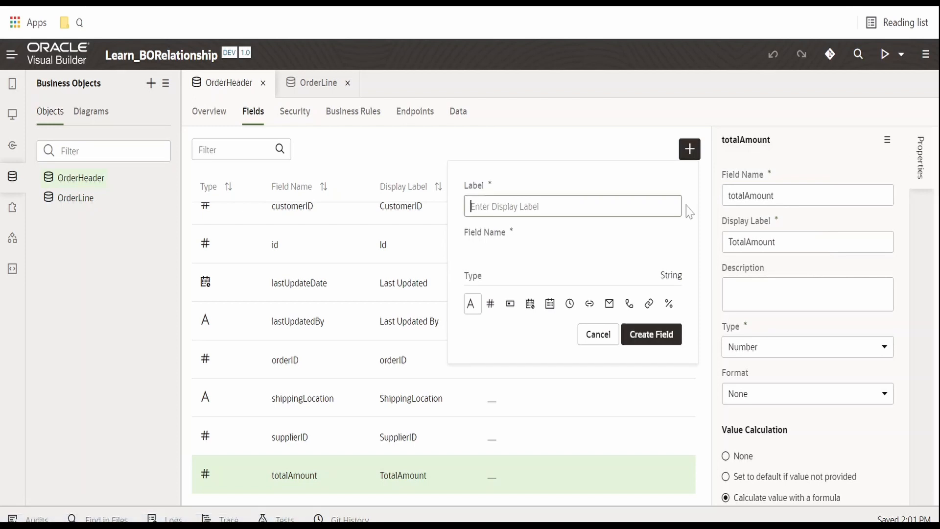
text(Discount)
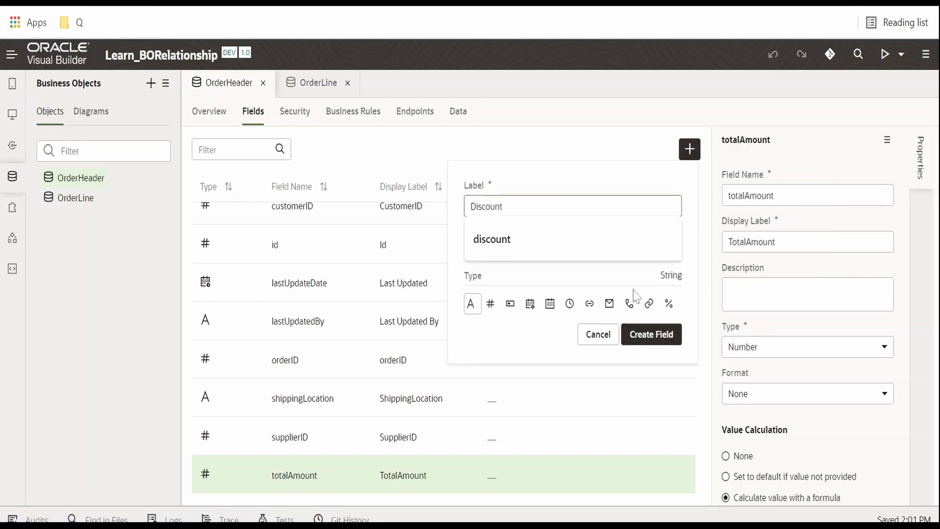
click(490, 303)
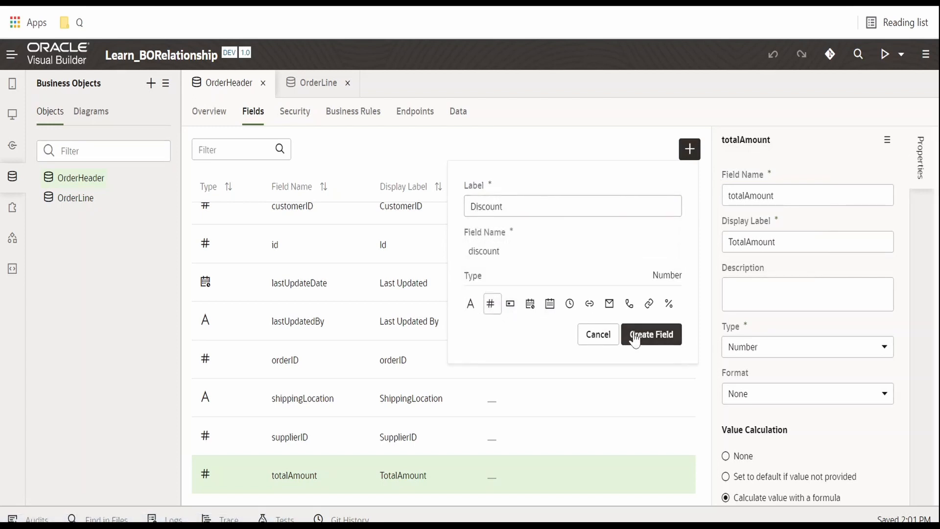
click(651, 334)
- In OrderHeader's data, set the Discount of the Bangalore row to 5 and save the row
click(455, 115)
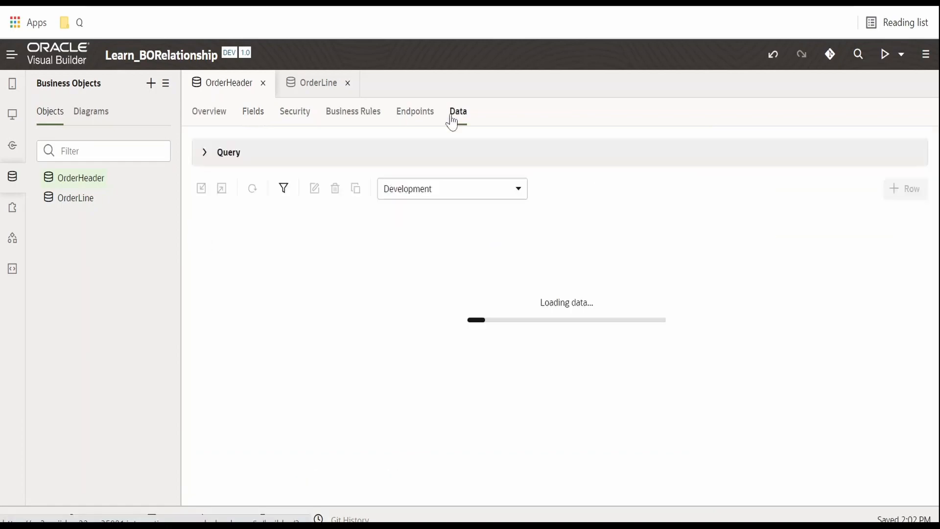
click(558, 257)
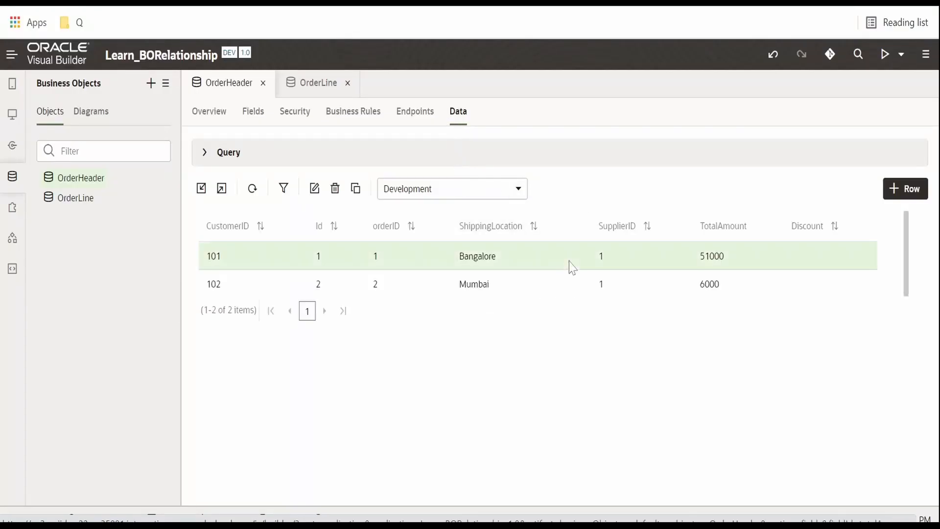
click(316, 189)
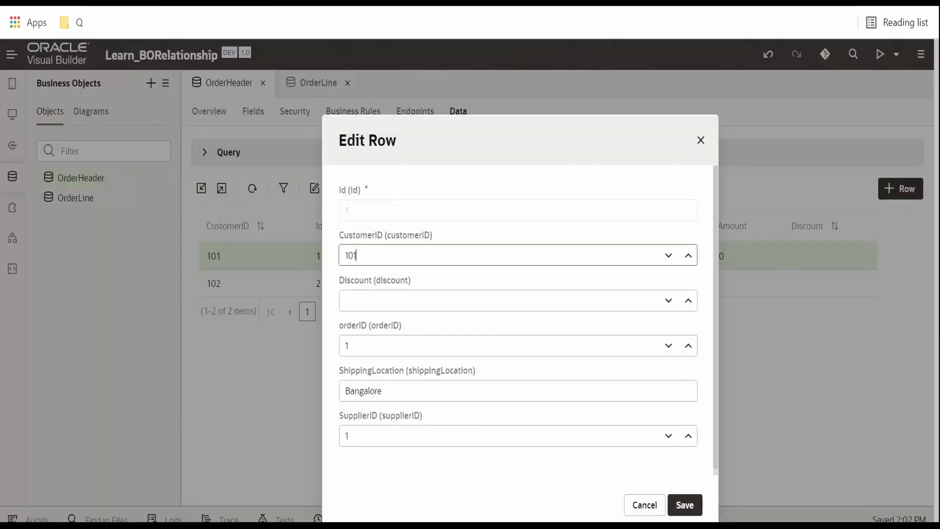
click(346, 300)
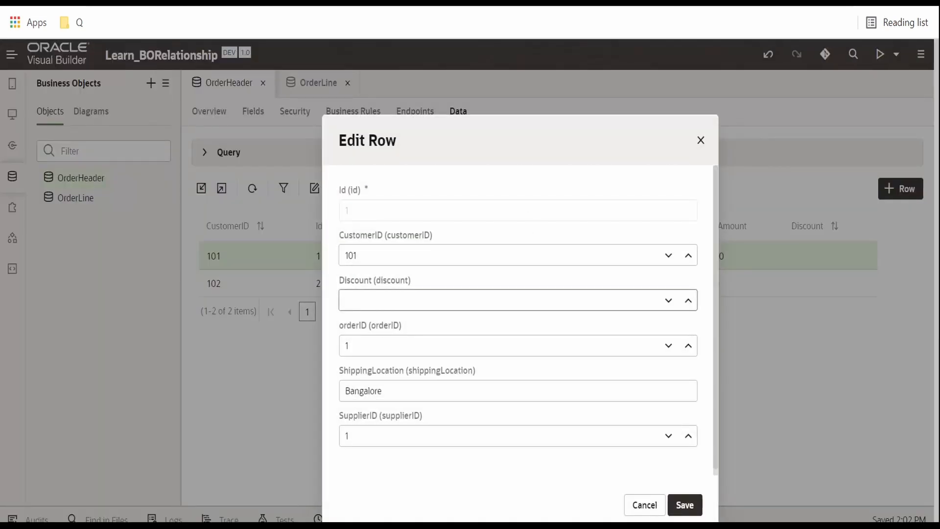
text(5)
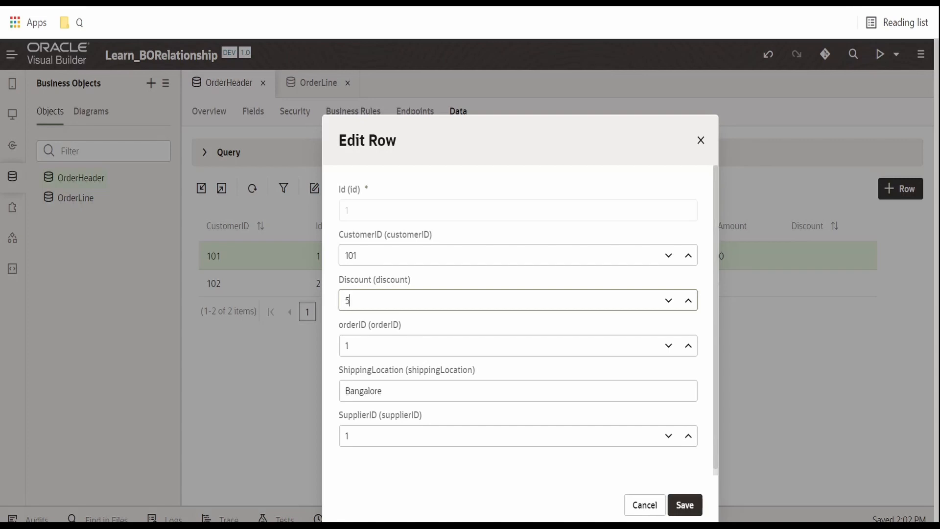
click(685, 504)
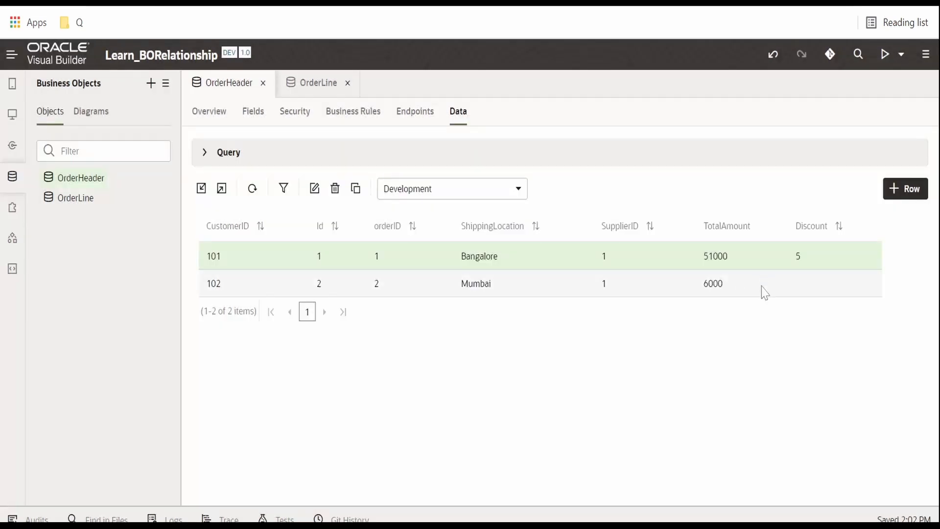
- Set the Discount of the Mumbai row in OrderHeader to 1 and save the row
click(540, 277)
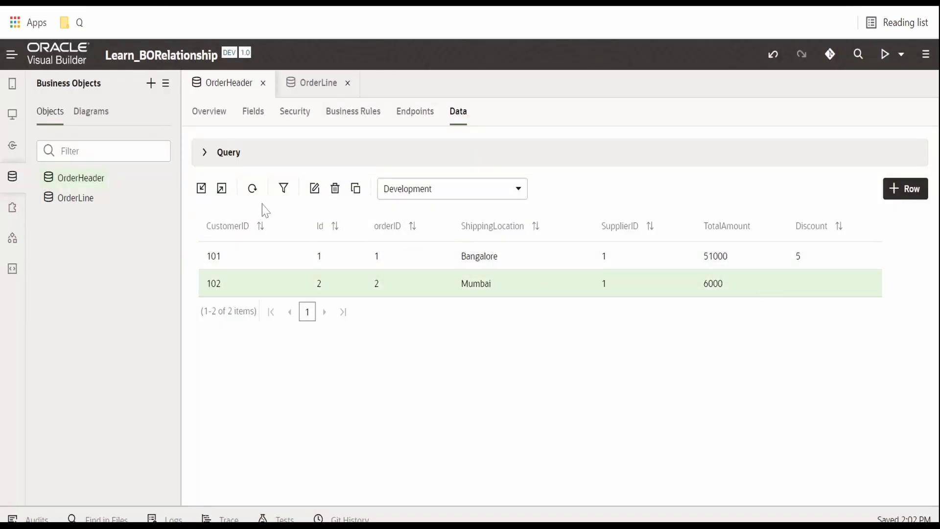
click(316, 191)
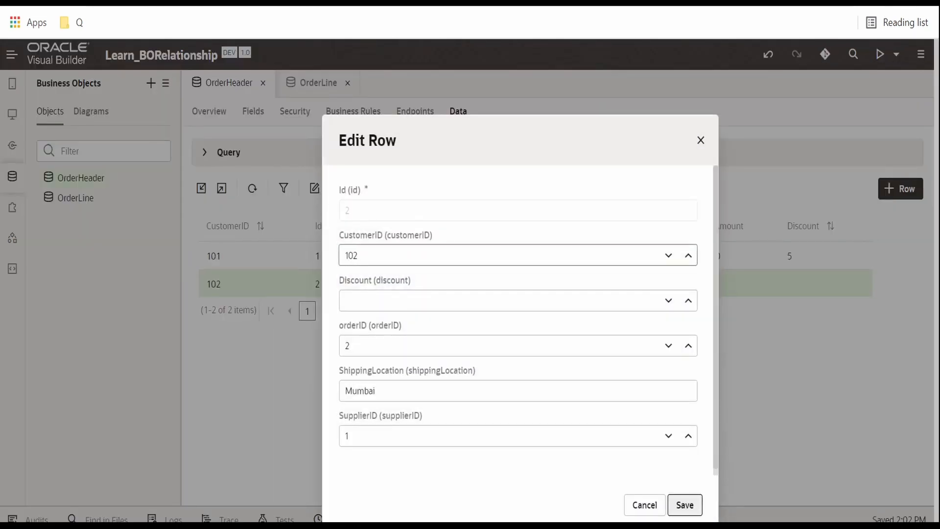
scroll(401, 416, down, 1)
key(Tab)
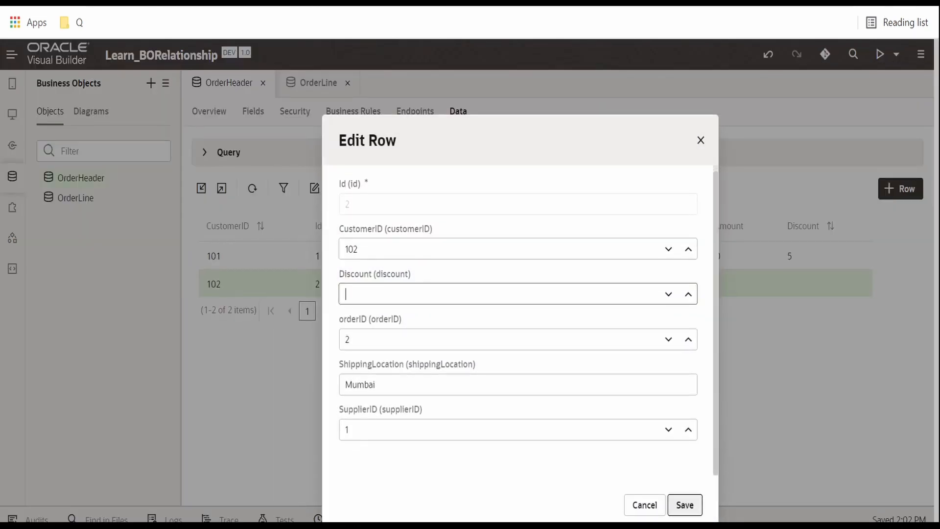
text(1)
click(695, 508)
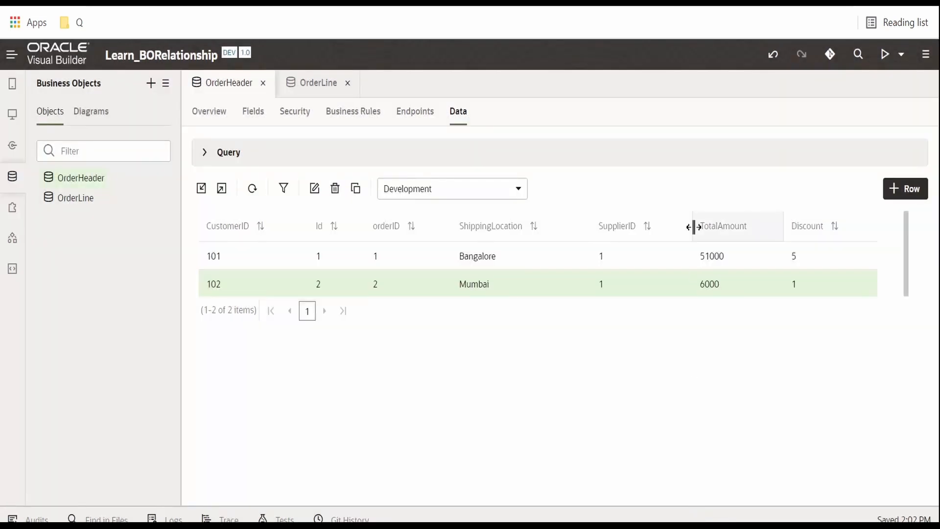
click(715, 262)
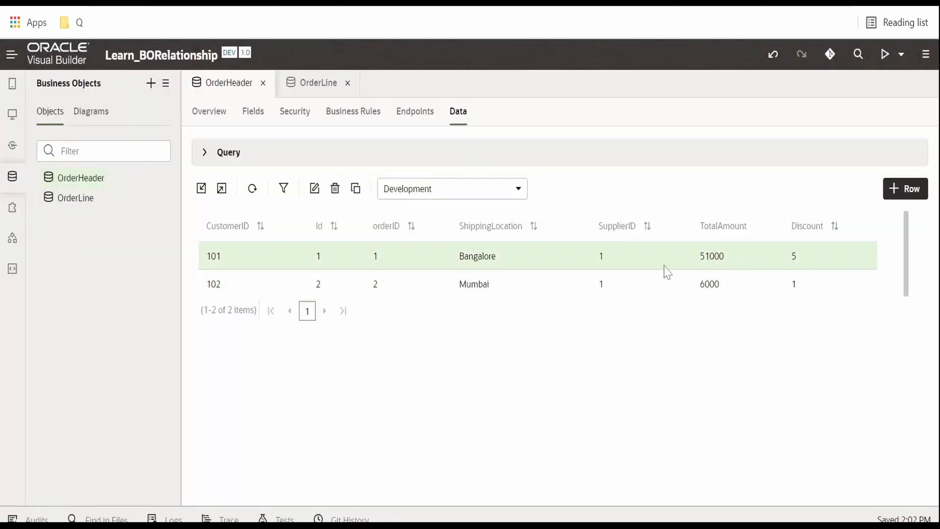
click(320, 196)
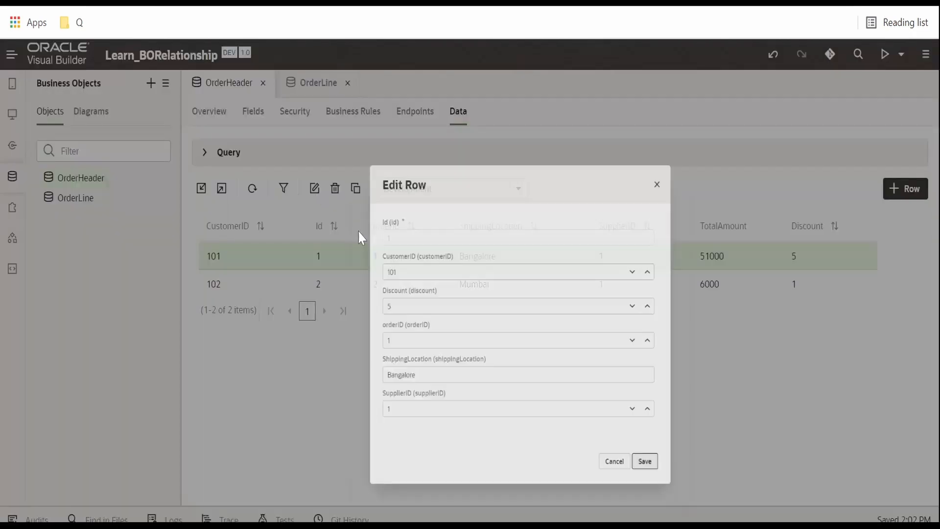
click(655, 503)
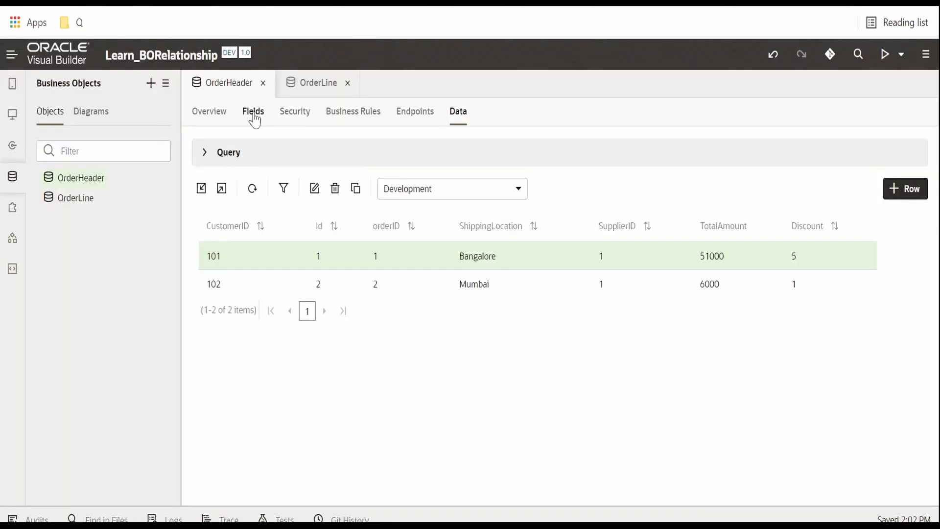
- In OrderHeader's totalAmount formula, add def customerDiscount = discount; below the first line, using the Discount field
click(250, 111)
scroll(879, 466, down, 2)
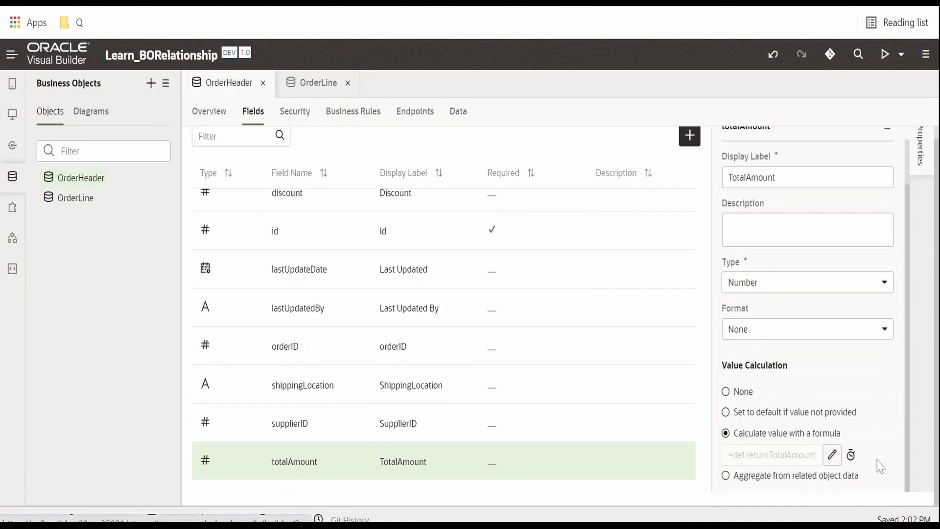
click(832, 454)
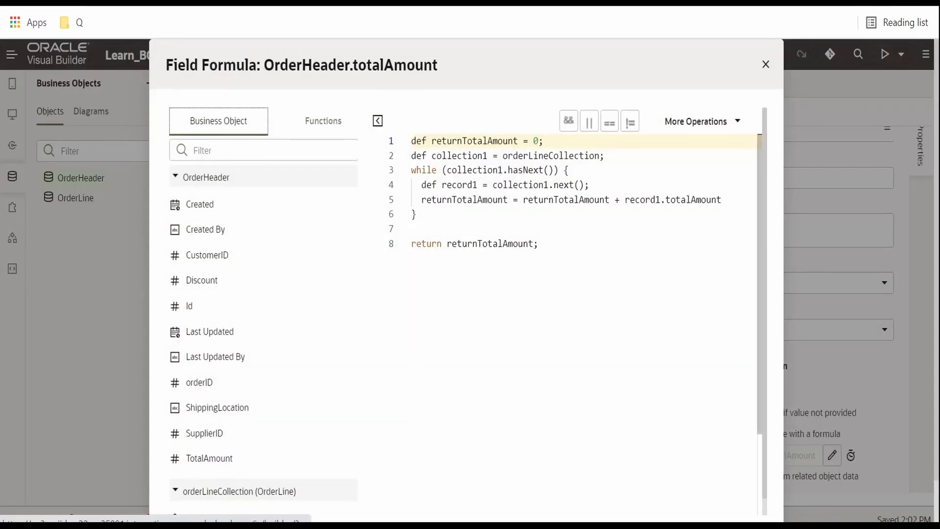
key(Return)
text(def customerDiscount =)
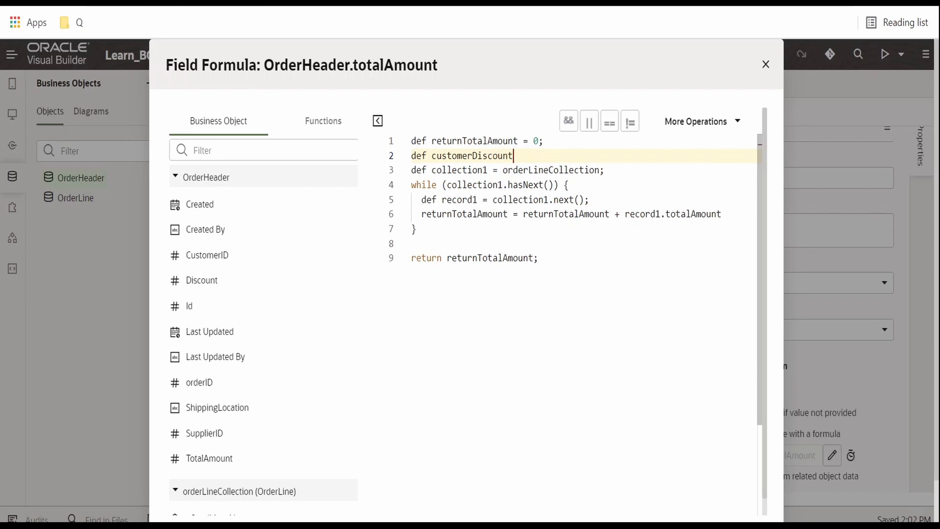
click(227, 278)
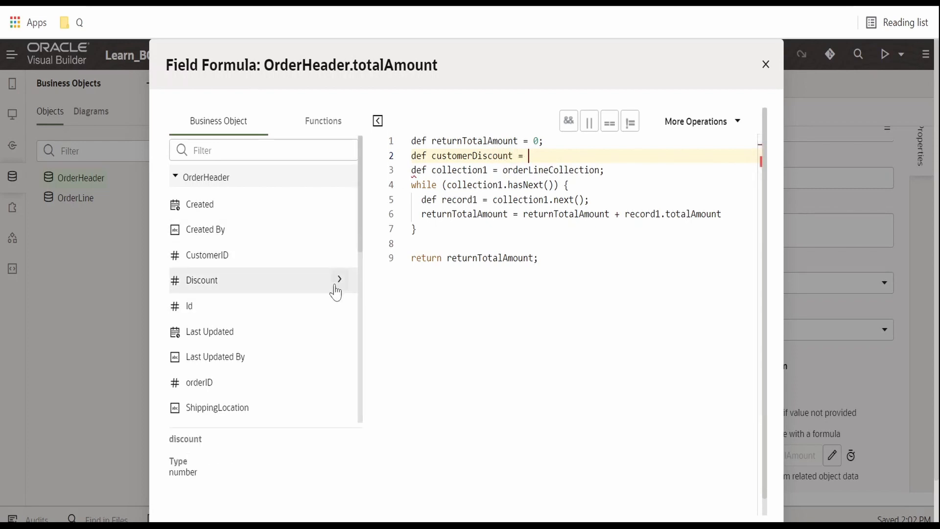
click(339, 280)
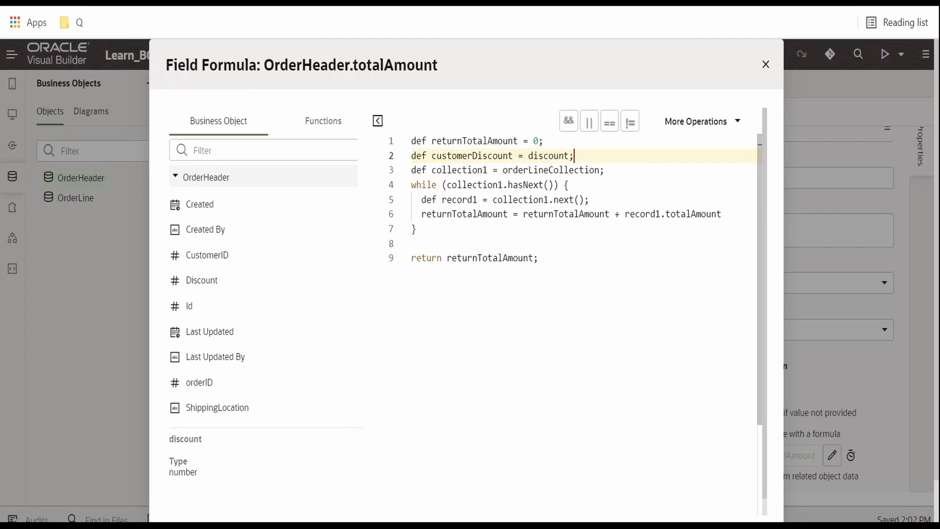
- Extend the formula's return expression to returnTotalAmount * customerDiscount * 0.01, reusing the customerDiscount variable name
click(534, 258)
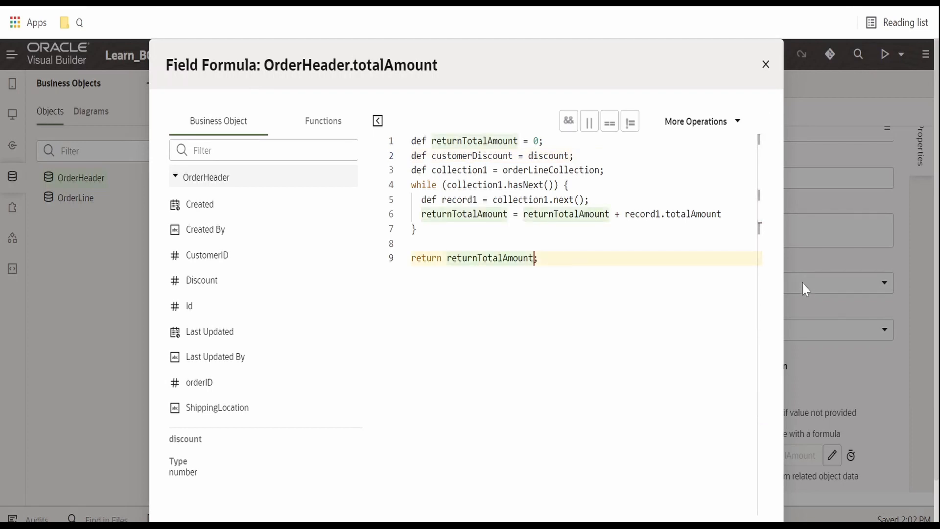
text(*)
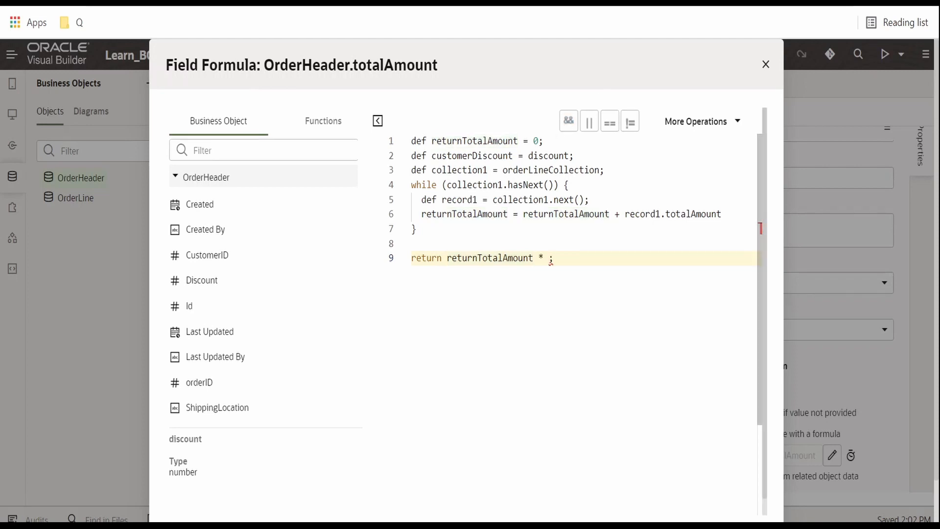
double_click(473, 155)
key(ctrl+c)
click(548, 258)
key(ctrl+v)
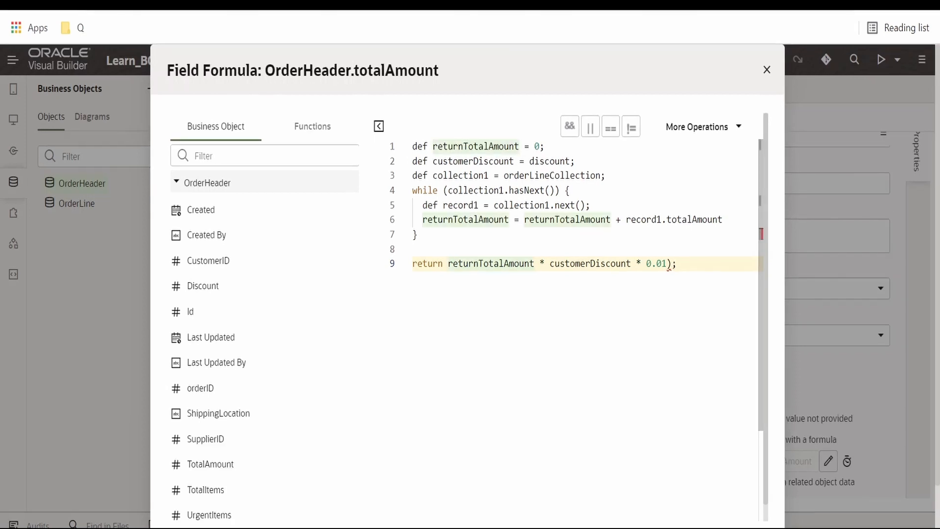
- Subtract the discount from the total by making the statement return returnTotalAmount - (returnTotalAmount * customerDiscount * 0.01);
text(()
text(returnTotalAmount - ()
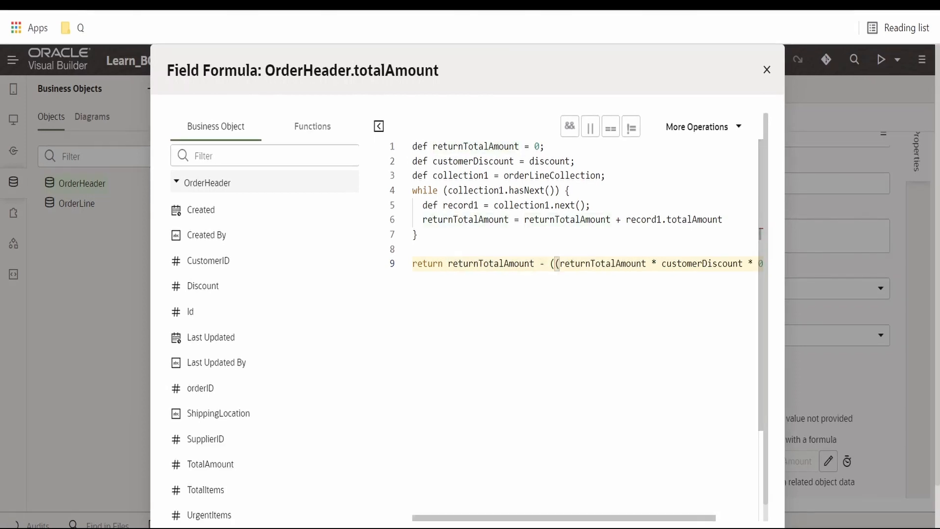
key(BackSpace)
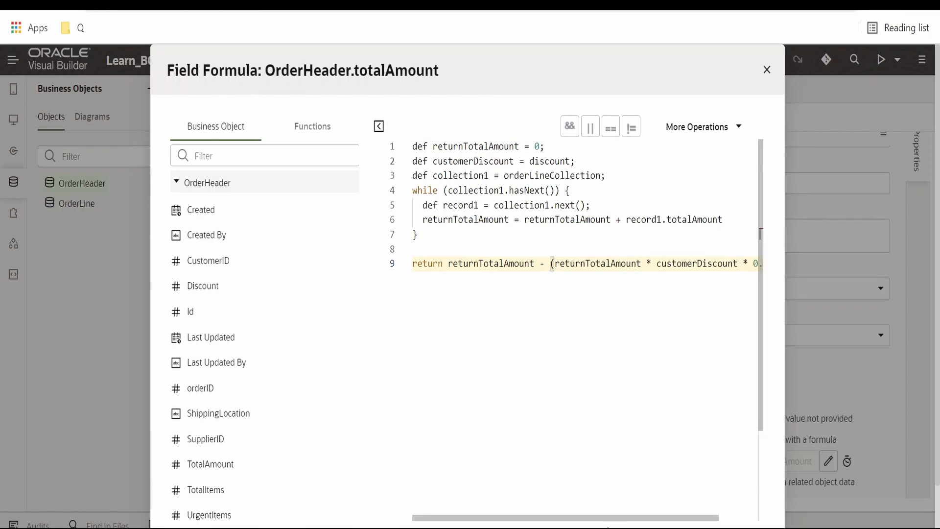
- Save the totalAmount formula with the discount deduction and open OrderHeader's data to check the discounted totals
drag(614, 518, 654, 518)
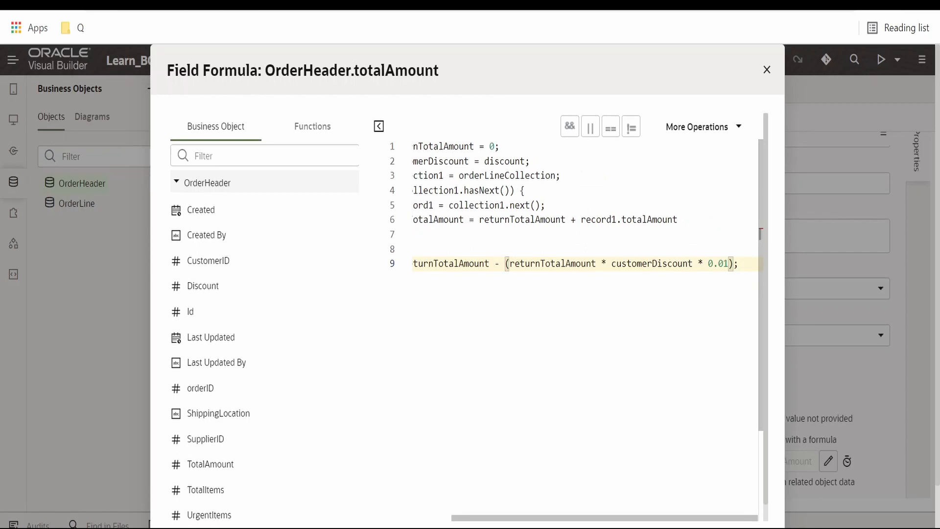
scroll(585, 313, down, 1)
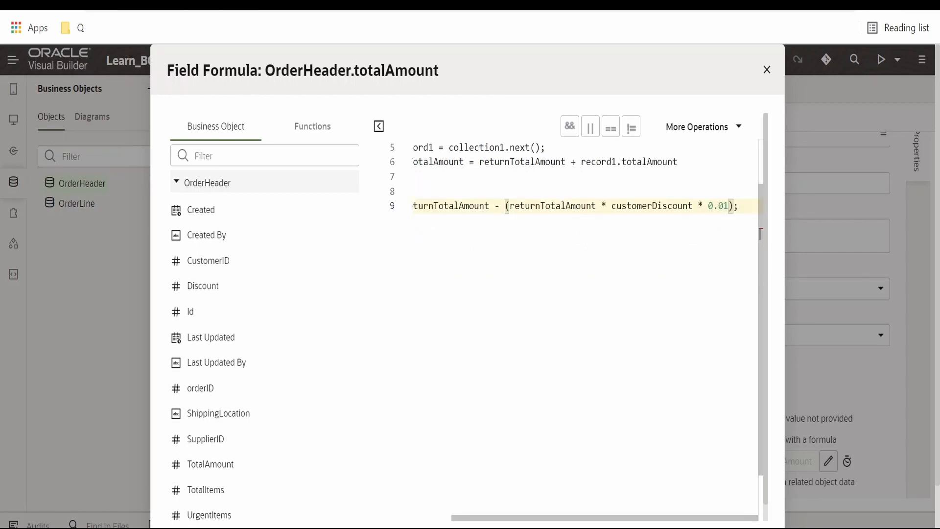
drag(644, 518, 581, 518)
scroll(770, 470, down, 2)
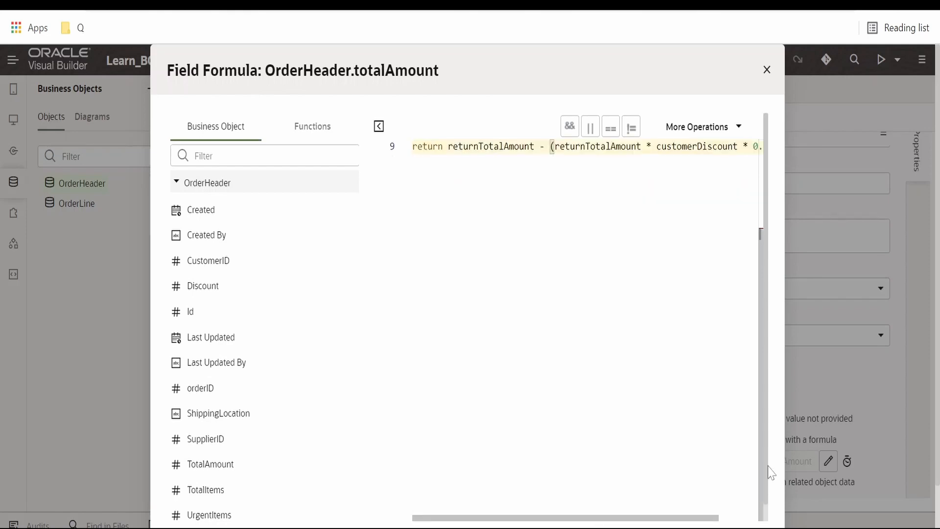
click(753, 509)
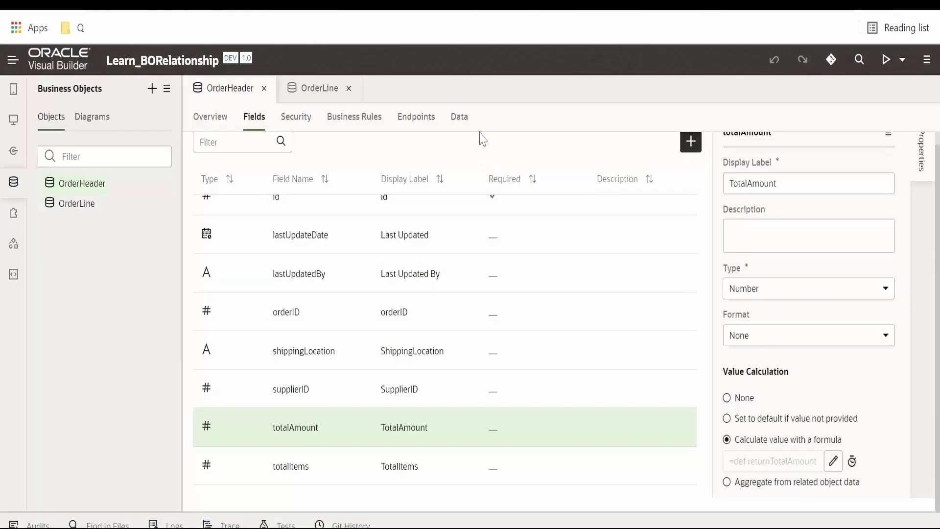
click(459, 120)
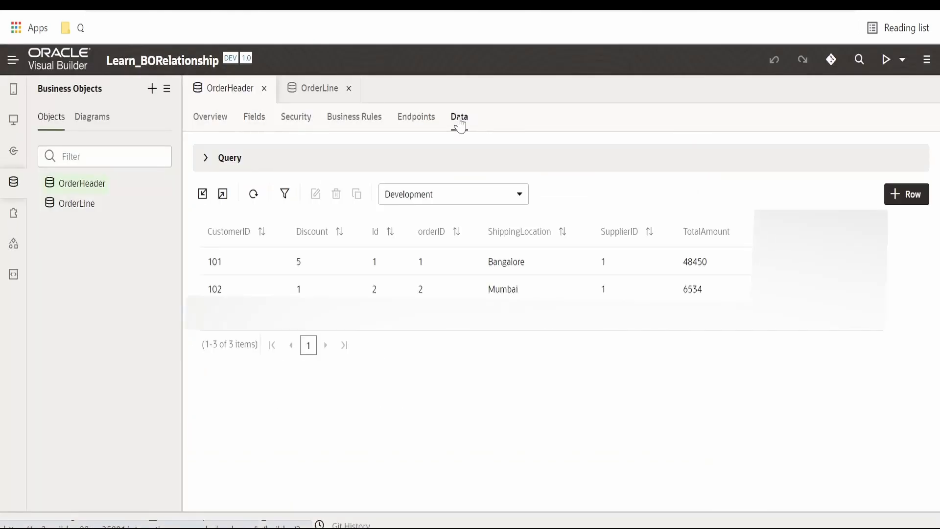